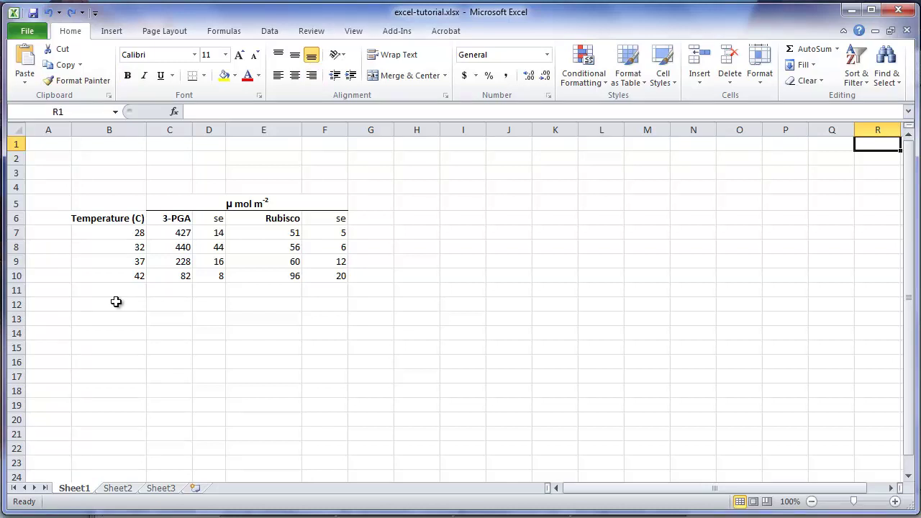
- Select the temperature and 3-PGA cells B7:C10 and show the Insert ribbon
{"action": "left_click_drag", "start_coordinate": [122, 233], "coordinate": [160, 270]}
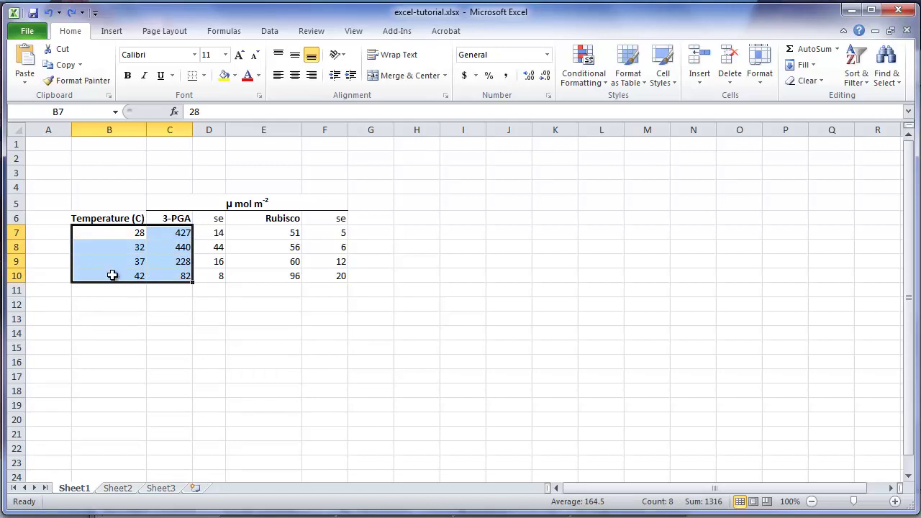
{"action": "left_click", "coordinate": [112, 32]}
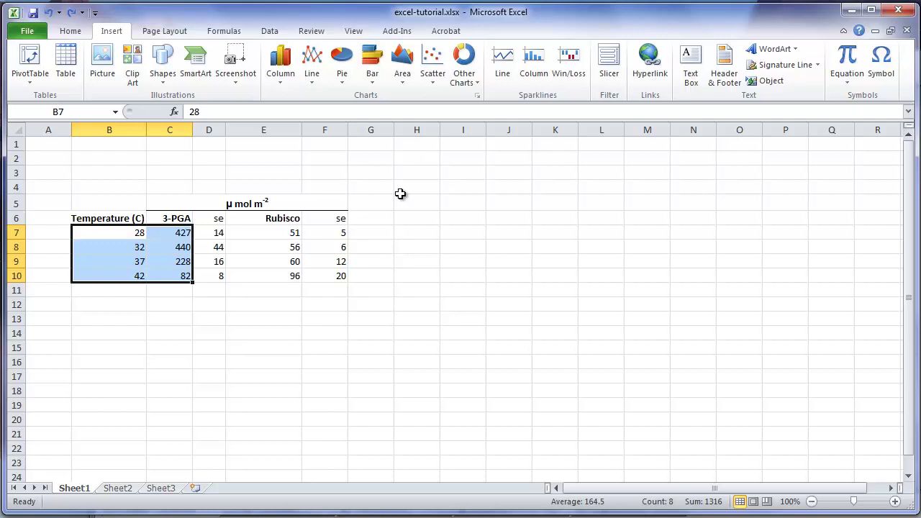
- Insert a scatter with straight lines and markers, then open More Primary Horizontal Axis Options
{"action": "left_click", "coordinate": [434, 82]}
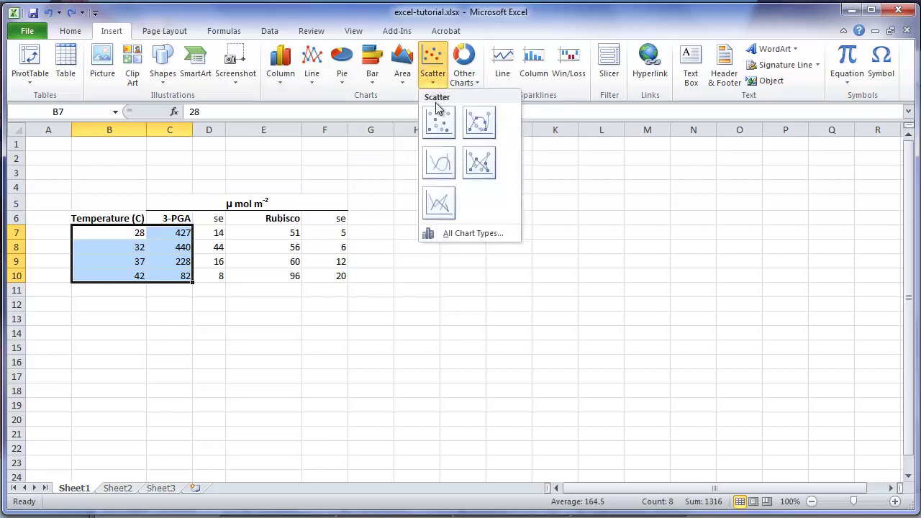
{"action": "left_click", "coordinate": [479, 164]}
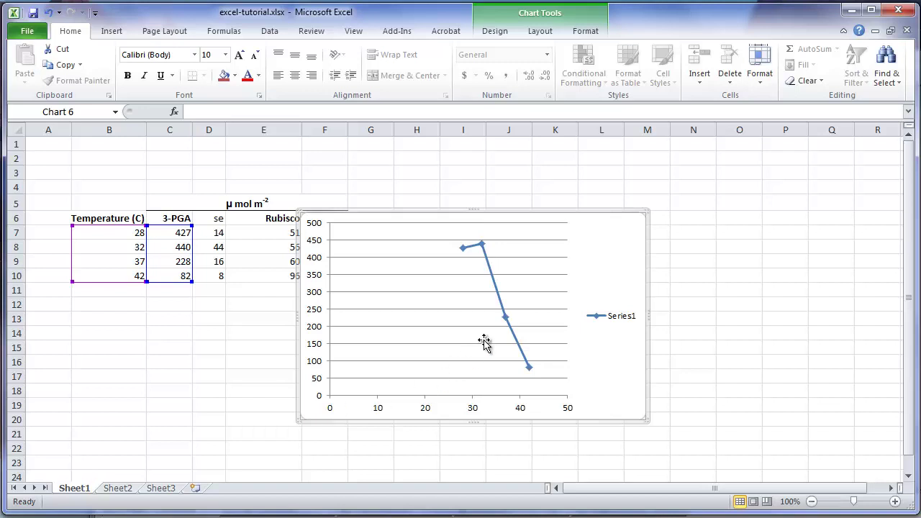
{"action": "left_click", "coordinate": [540, 31]}
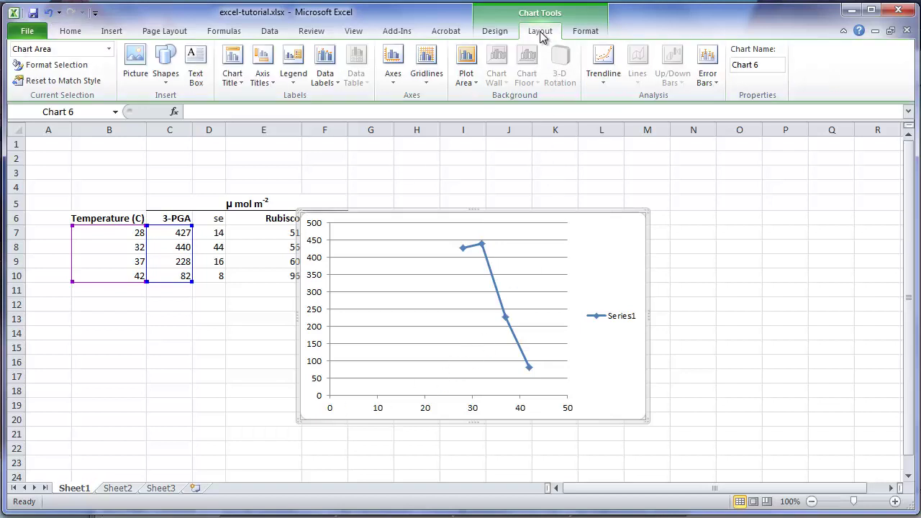
{"action": "left_click", "coordinate": [392, 85]}
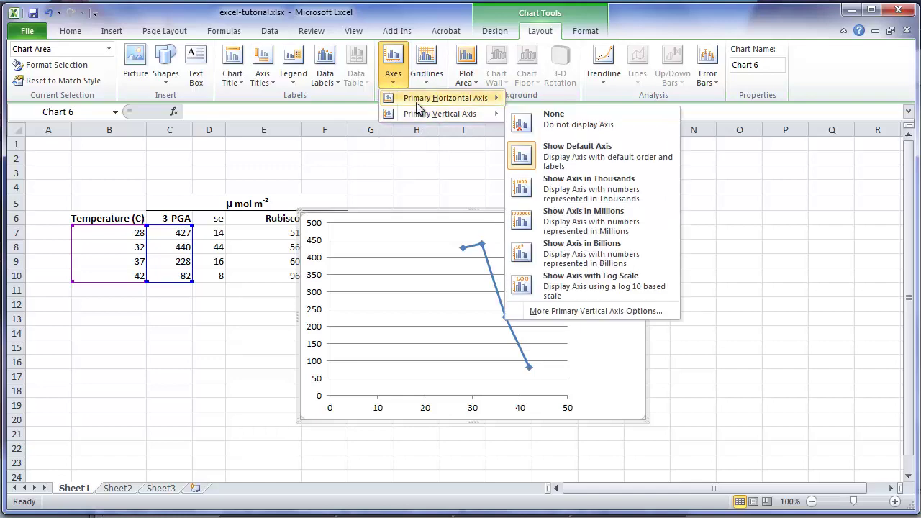
{"action": "mouse_move", "coordinate": [466, 106]}
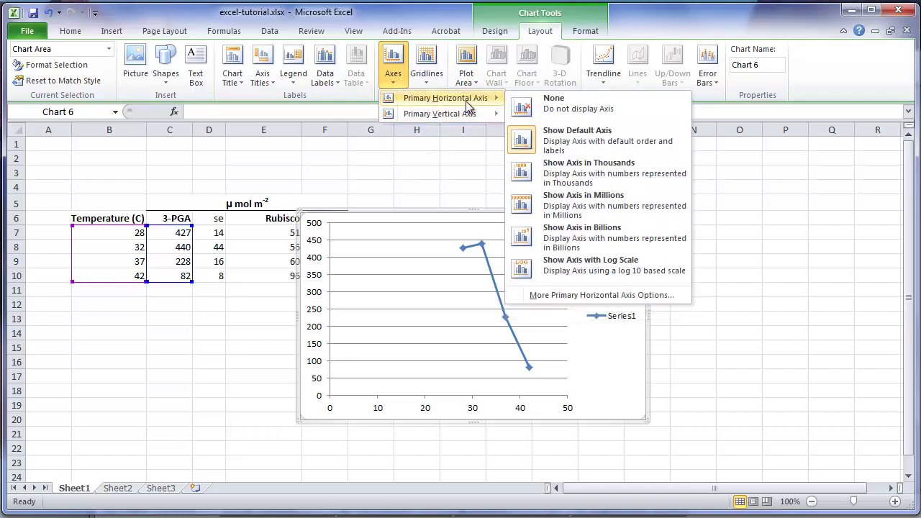
{"action": "left_click", "coordinate": [575, 296]}
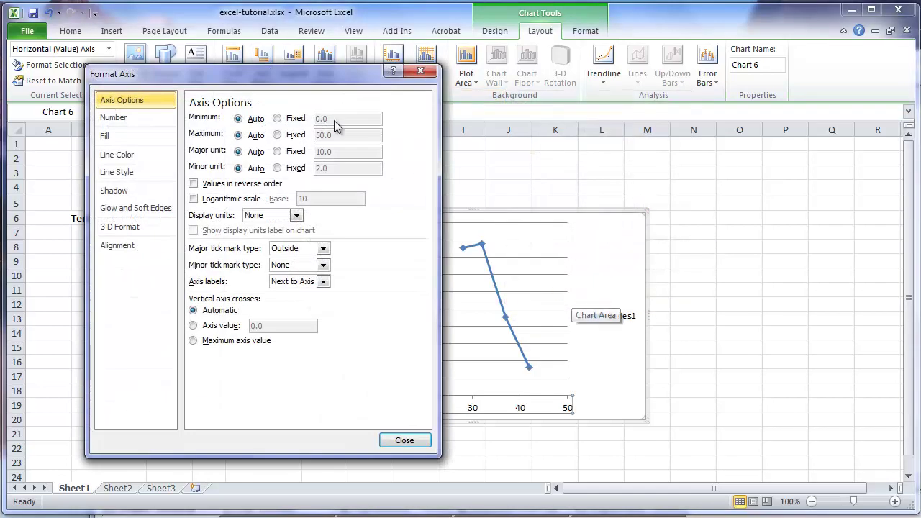
- Fix the temperature axis minimum at 26 and maximum at 44
{"action": "left_click_drag", "start_coordinate": [264, 73], "coordinate": [727, 79]}
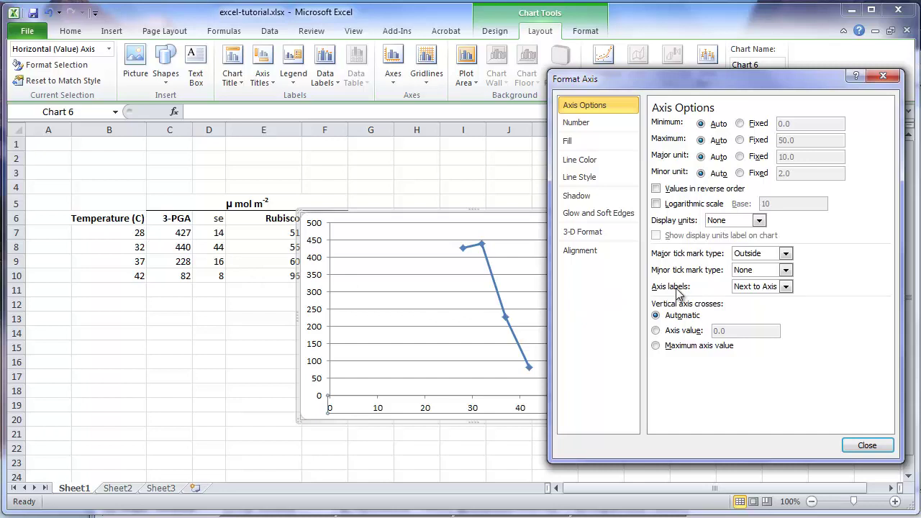
{"action": "left_click", "coordinate": [740, 123]}
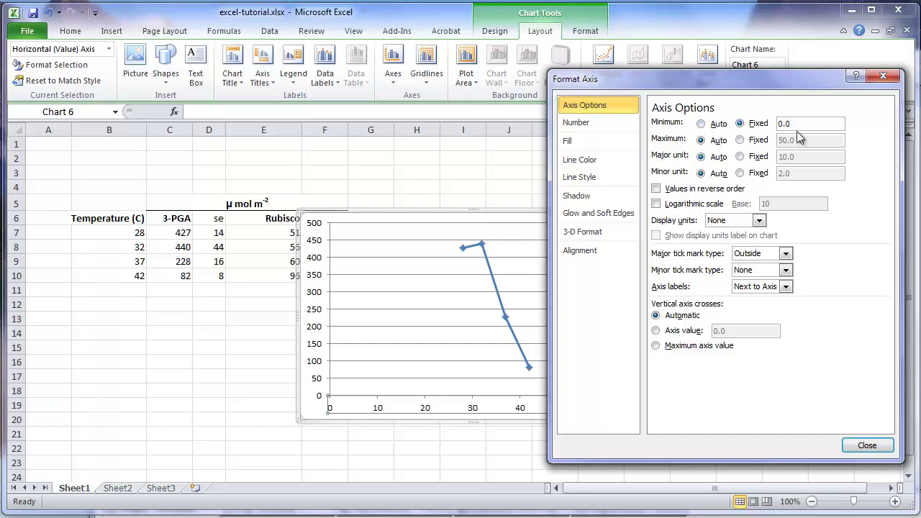
{"action": "left_click_drag", "start_coordinate": [800, 123], "coordinate": [778, 124]}
{"action": "type", "text": "26"}
{"action": "left_click", "coordinate": [740, 140]}
{"action": "left_click_drag", "start_coordinate": [803, 142], "coordinate": [767, 145]}
{"action": "type", "text": "44"}
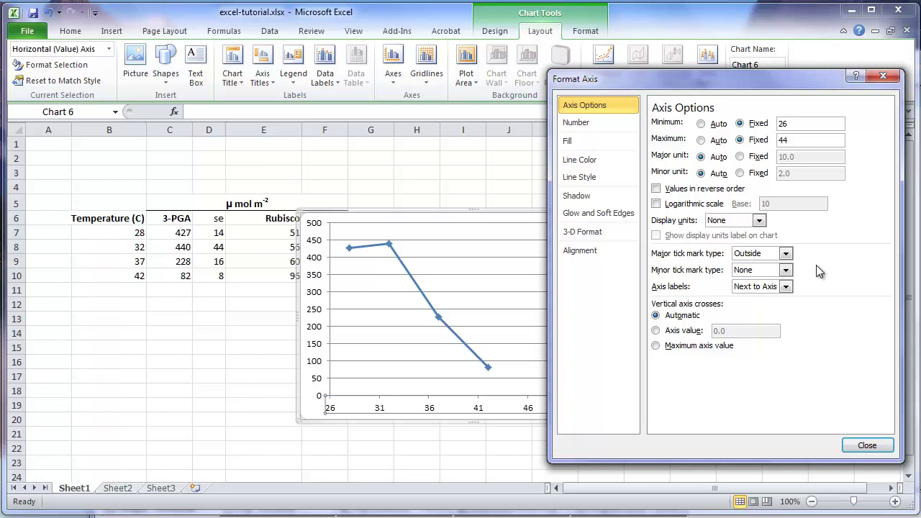
- Set major unit 2, minor unit 1 and outside minor tick marks, then close the dialog
{"action": "left_click", "coordinate": [741, 157]}
{"action": "double_click", "coordinate": [794, 157]}
{"action": "type", "text": "2"}
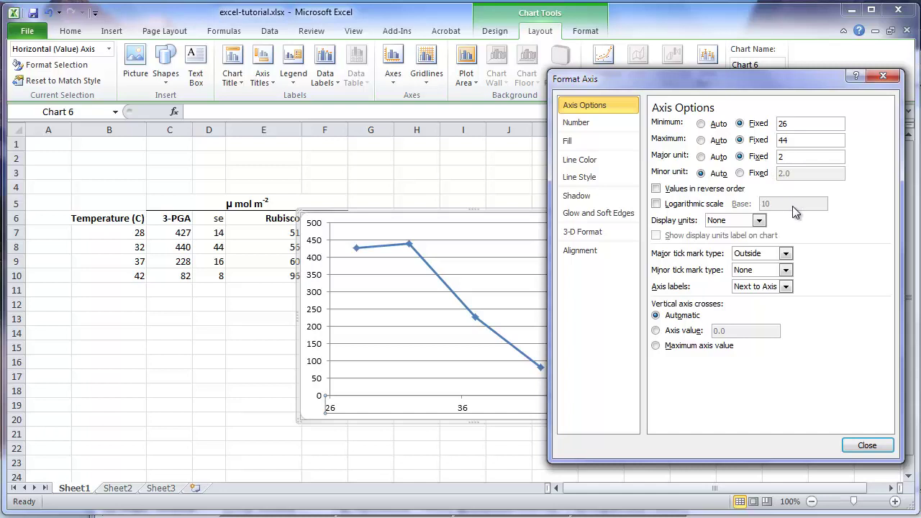
{"action": "left_click", "coordinate": [739, 174]}
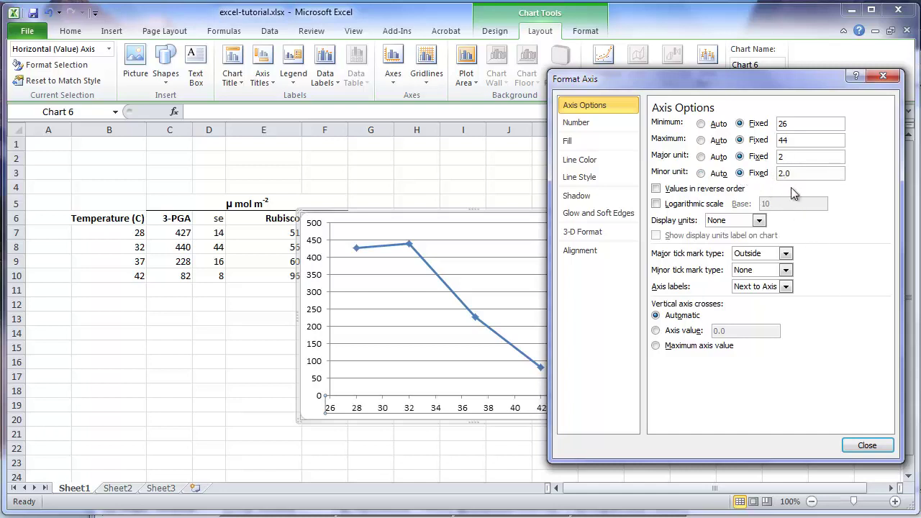
{"action": "left_click", "coordinate": [797, 175]}
{"action": "double_click", "coordinate": [797, 175]}
{"action": "left_click", "coordinate": [786, 271]}
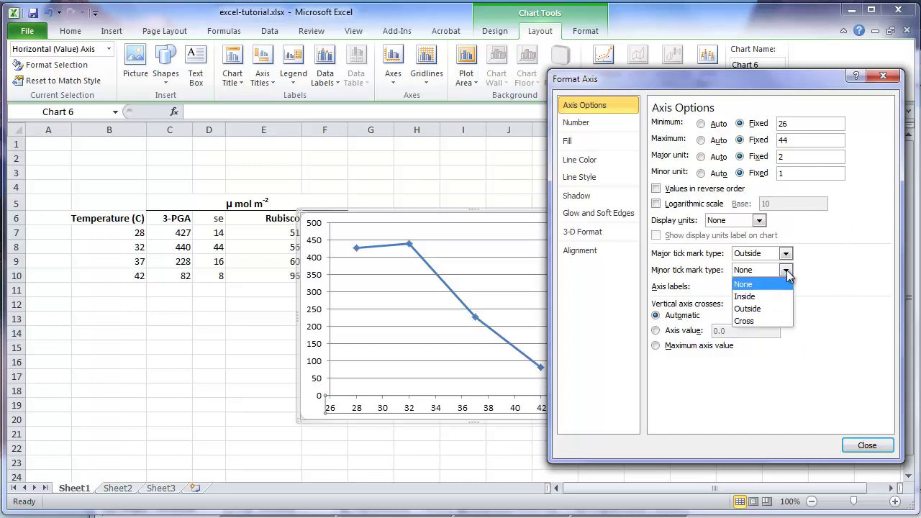
{"action": "left_click", "coordinate": [765, 308]}
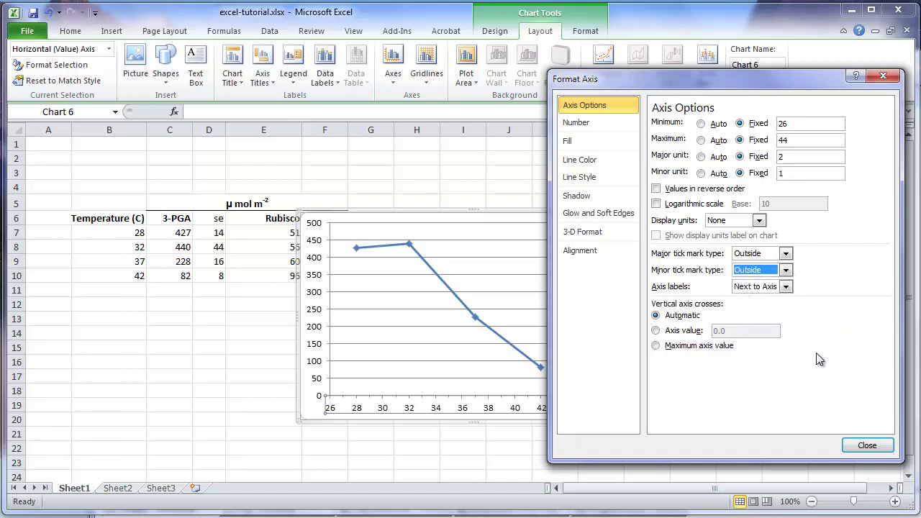
{"action": "left_click", "coordinate": [867, 446]}
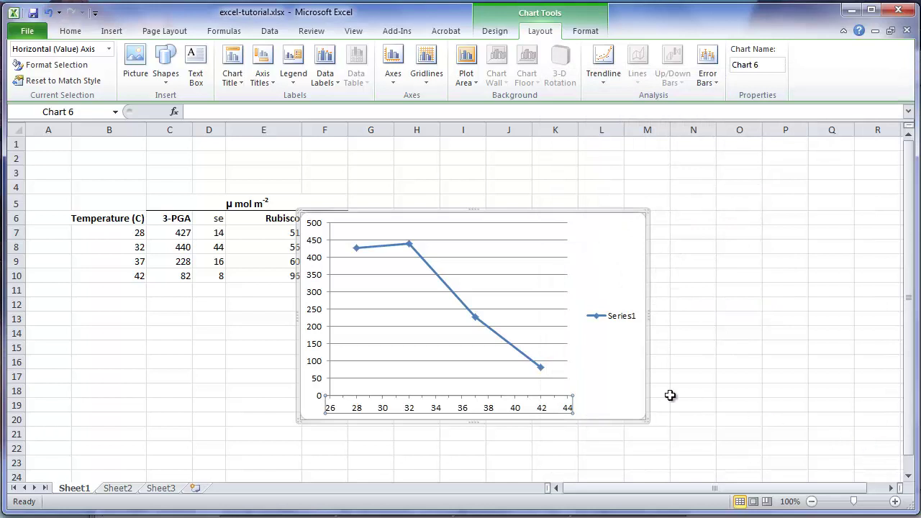
- Drag the chart right of the data table, uncovering the Rubisco and se columns
{"action": "left_click", "coordinate": [567, 213]}
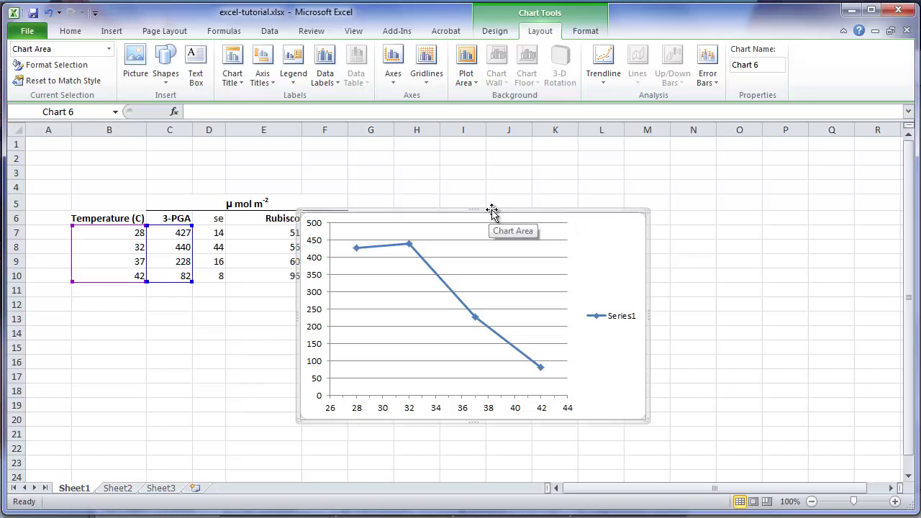
{"action": "left_click_drag", "start_coordinate": [492, 211], "coordinate": [557, 208]}
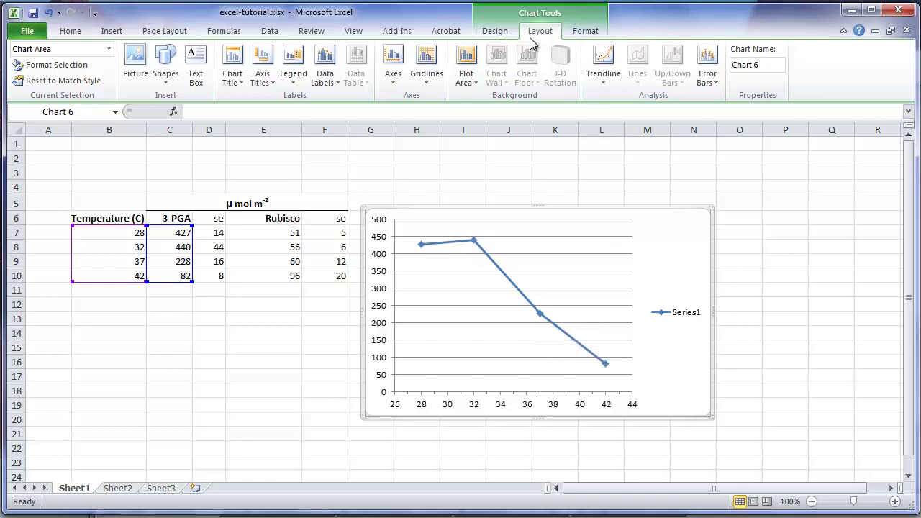
- Add custom error bars to the 3-PGA points, using se cells D7:D10 for plus and minus
{"action": "left_click", "coordinate": [712, 86]}
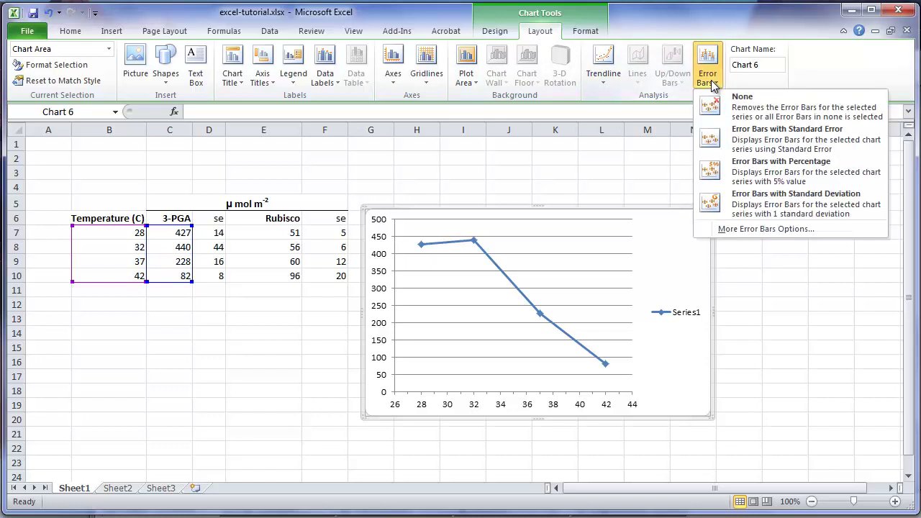
{"action": "left_click", "coordinate": [744, 230]}
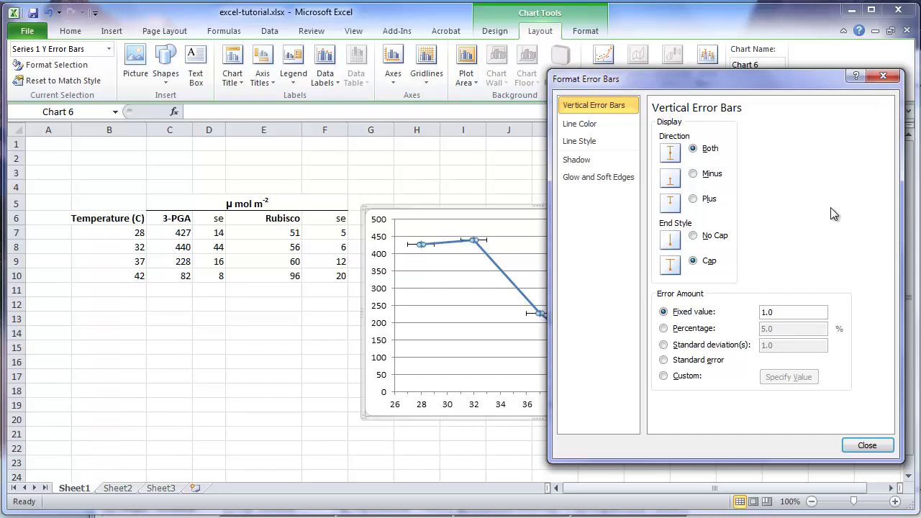
{"action": "left_click", "coordinate": [664, 377]}
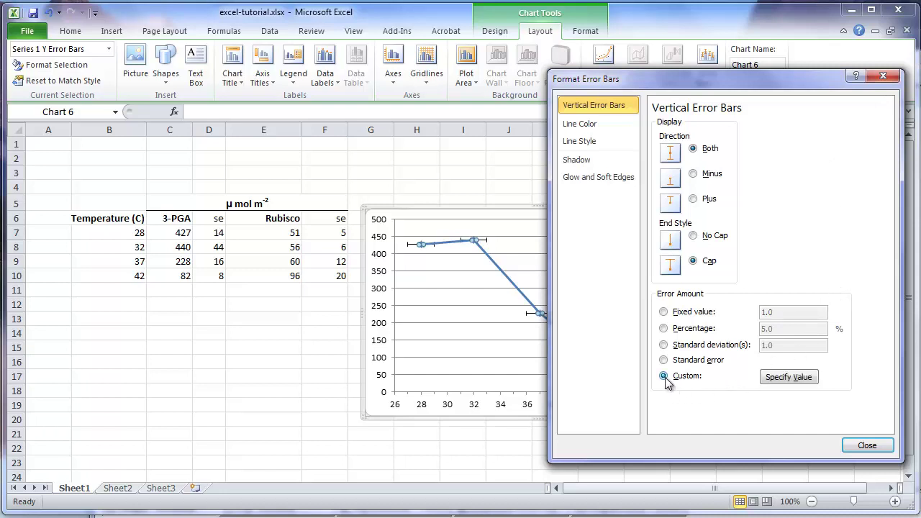
{"action": "left_click", "coordinate": [789, 377]}
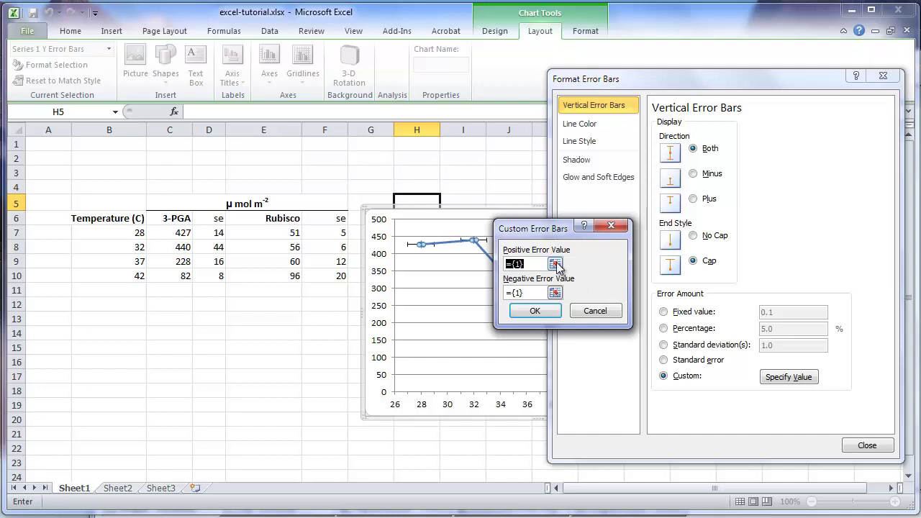
{"action": "left_click", "coordinate": [555, 265]}
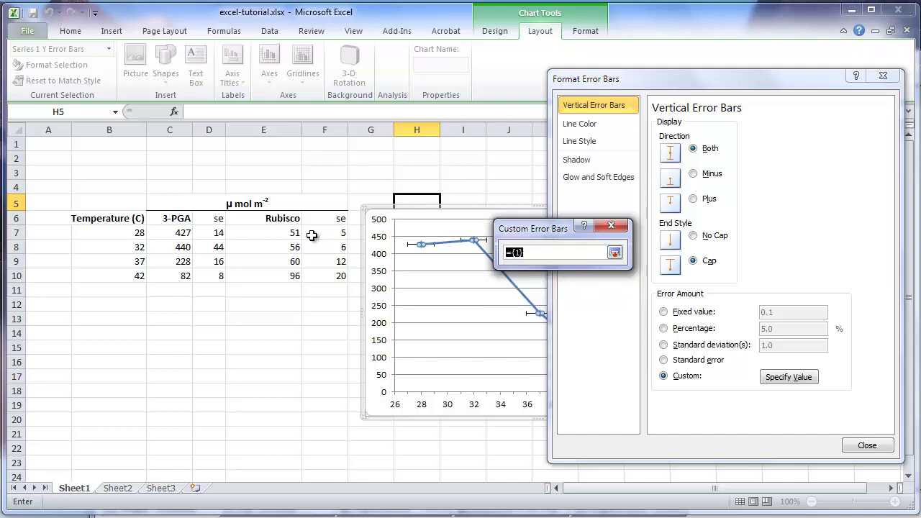
{"action": "left_click_drag", "start_coordinate": [212, 233], "coordinate": [202, 274]}
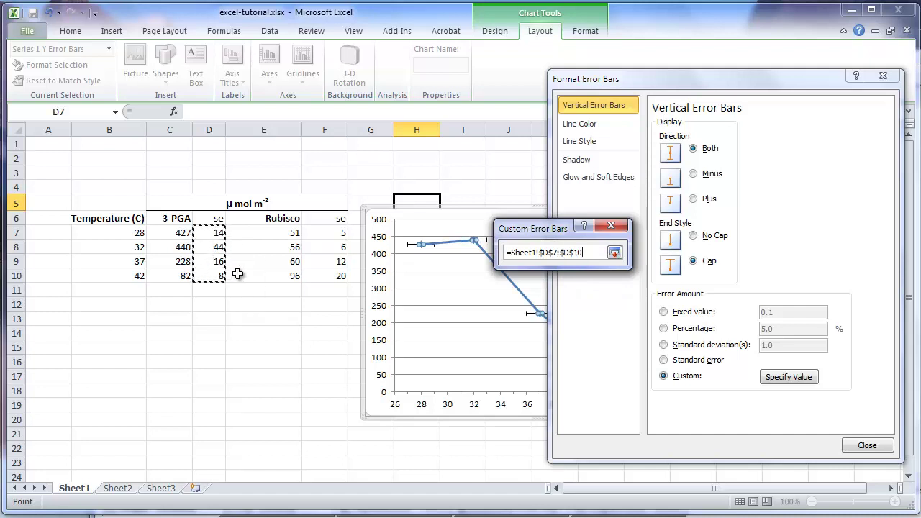
{"action": "left_click", "coordinate": [614, 252]}
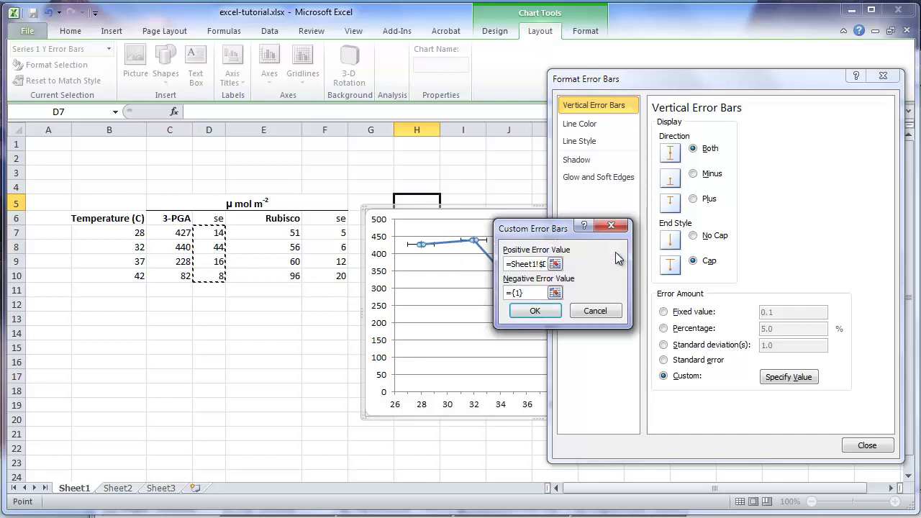
{"action": "left_click", "coordinate": [554, 294]}
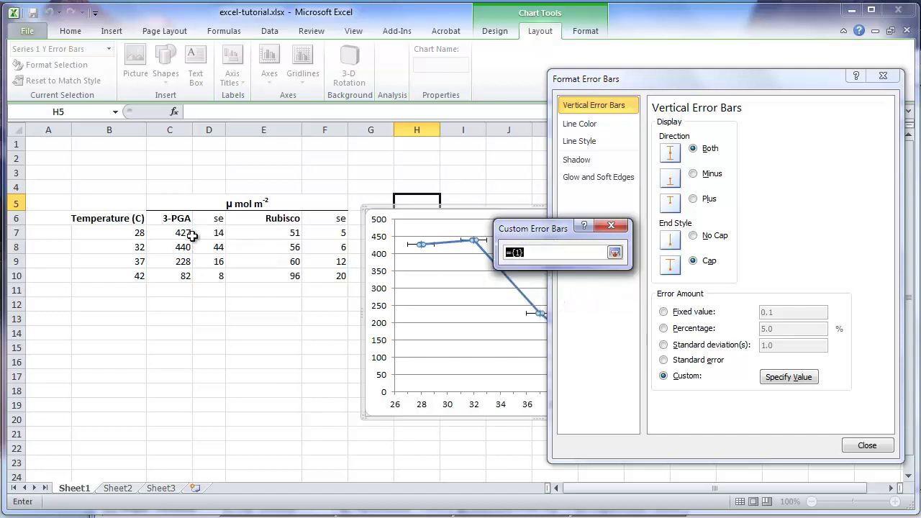
{"action": "left_click_drag", "start_coordinate": [210, 232], "coordinate": [229, 280]}
{"action": "left_click", "coordinate": [615, 253]}
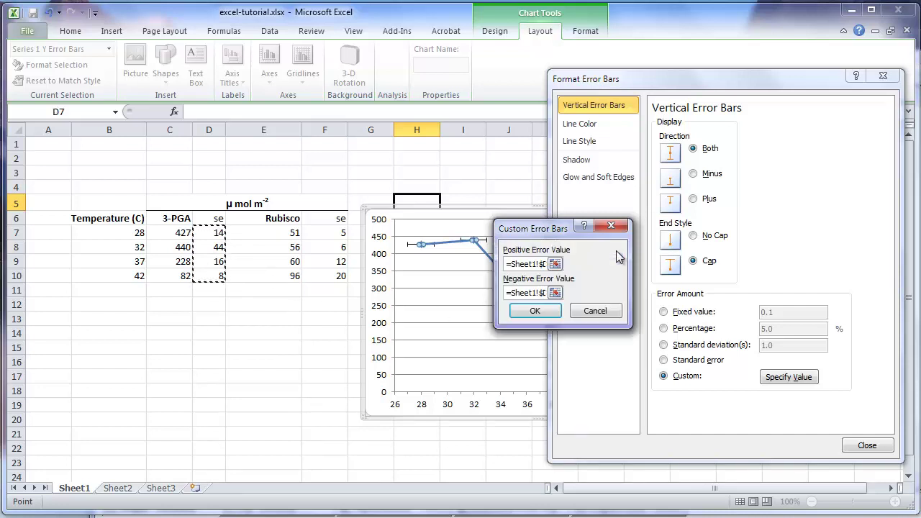
{"action": "left_click", "coordinate": [539, 315]}
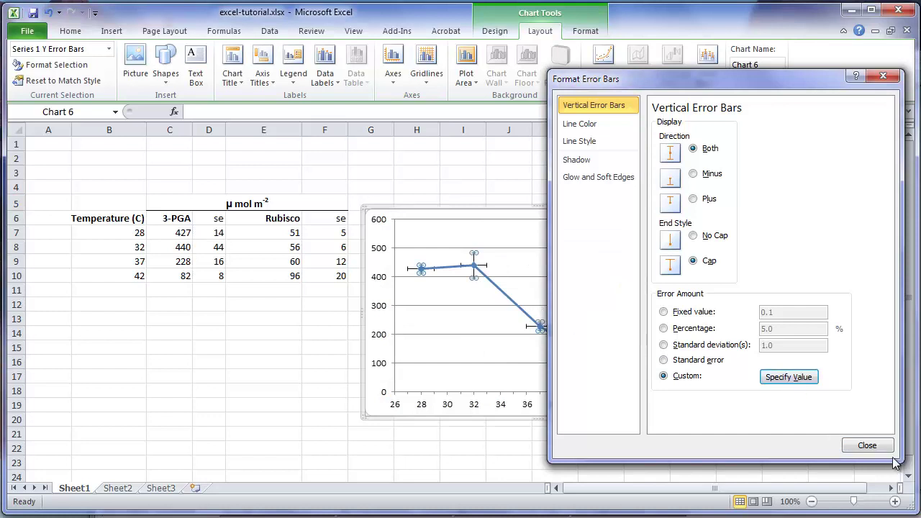
{"action": "left_click", "coordinate": [875, 446]}
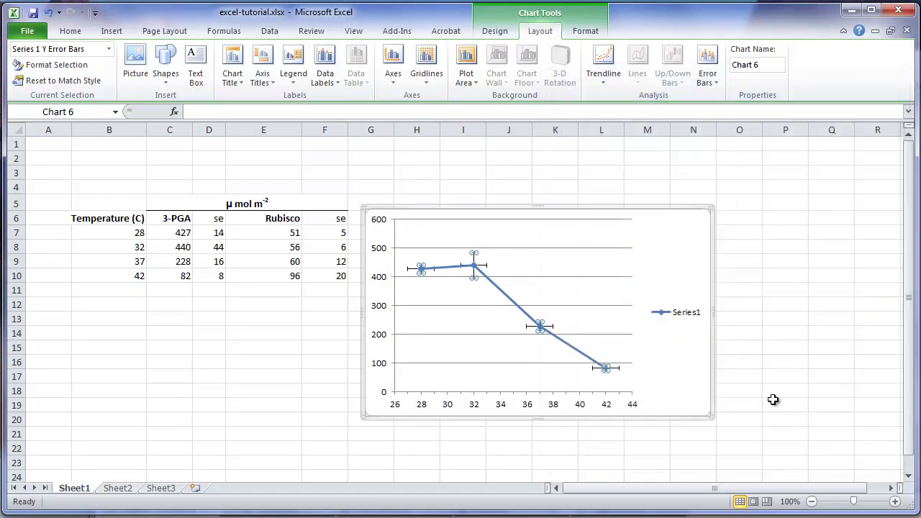
- Select the chart and delete Series1's horizontal (X) error bars
{"action": "left_click", "coordinate": [670, 206]}
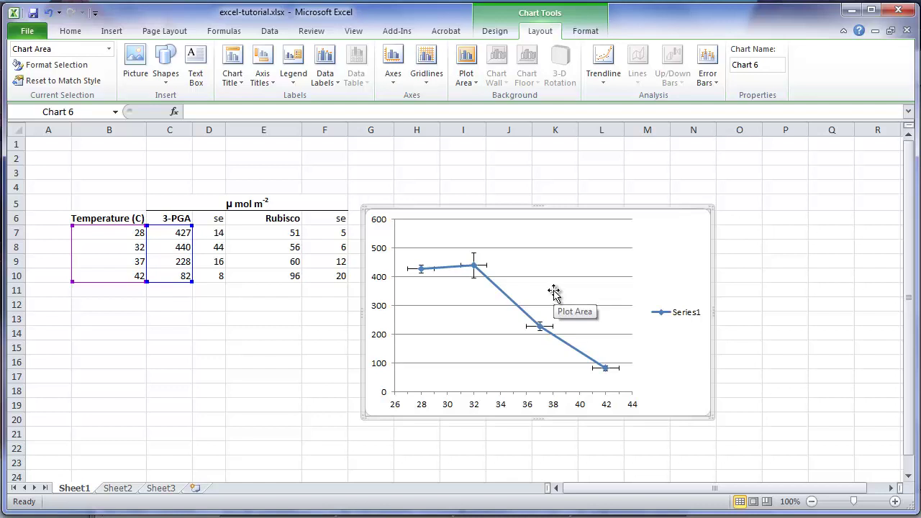
{"action": "left_click", "coordinate": [485, 265]}
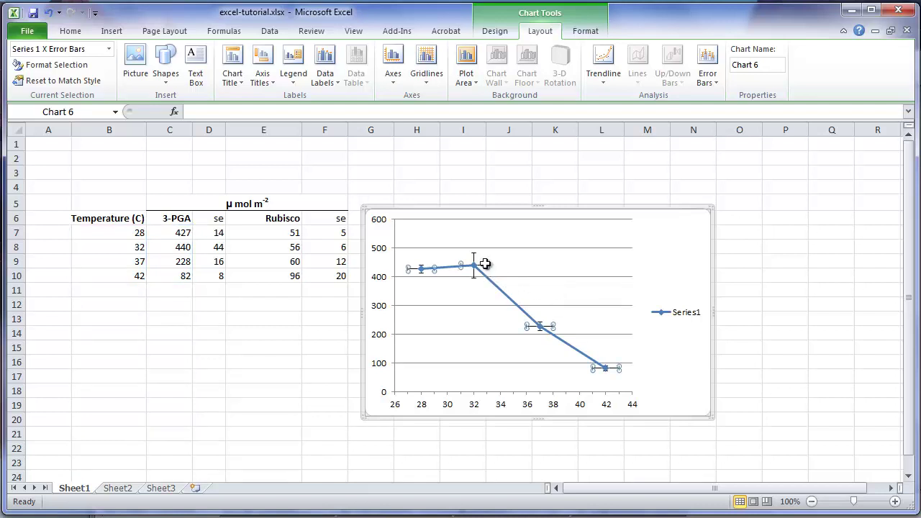
{"action": "key", "text": "Delete"}
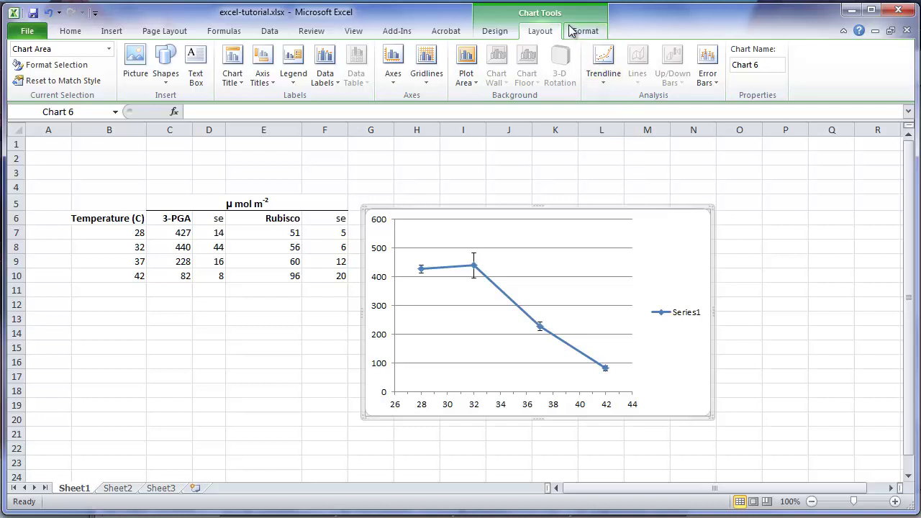
- Open Select Data from the chart Design ribbon to view Series1's source
{"action": "left_click", "coordinate": [497, 33]}
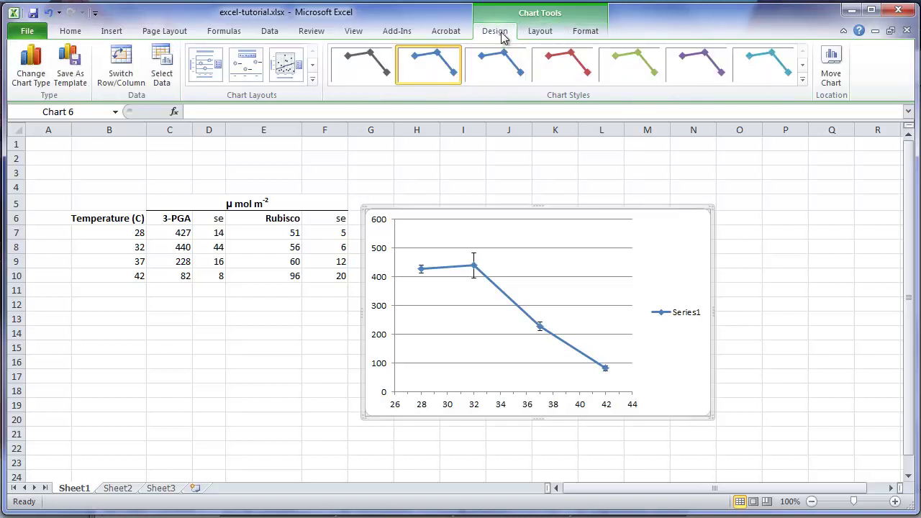
{"action": "left_click", "coordinate": [163, 64]}
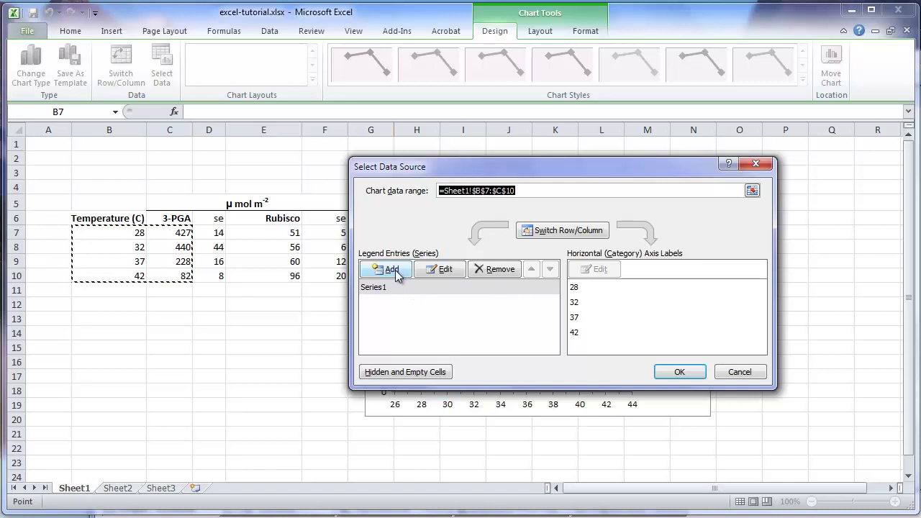
- Add a series named Rubisco with X values B7:B10 and Y values E7:E10
{"action": "left_click", "coordinate": [395, 271]}
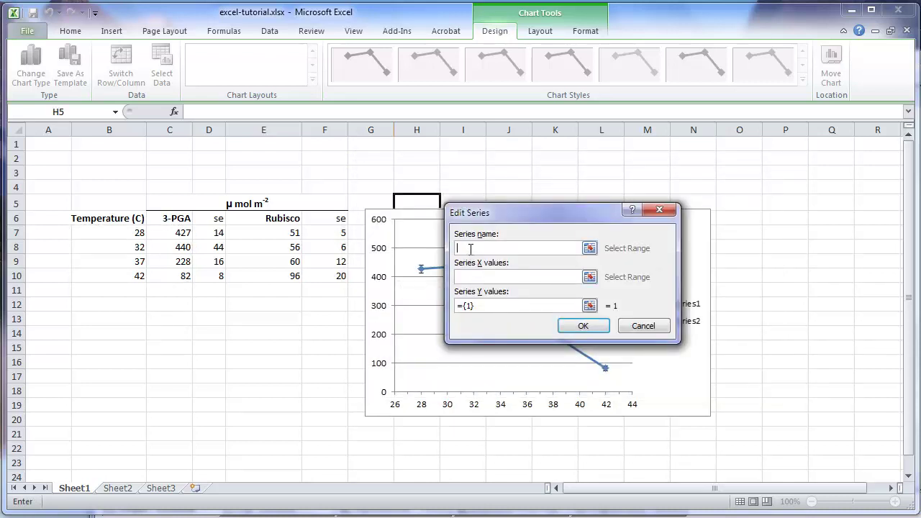
{"action": "type", "text": "Rubisco"}
{"action": "left_click", "coordinate": [589, 278]}
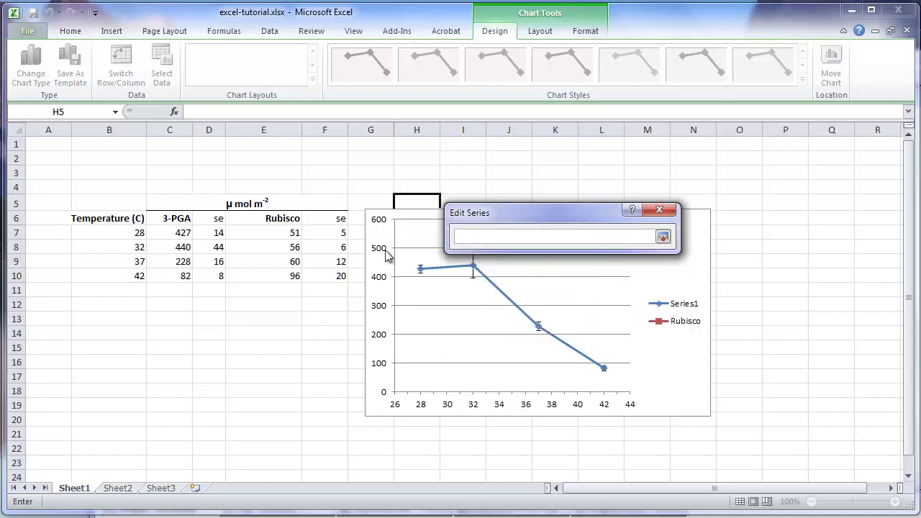
{"action": "left_click_drag", "start_coordinate": [128, 238], "coordinate": [128, 276]}
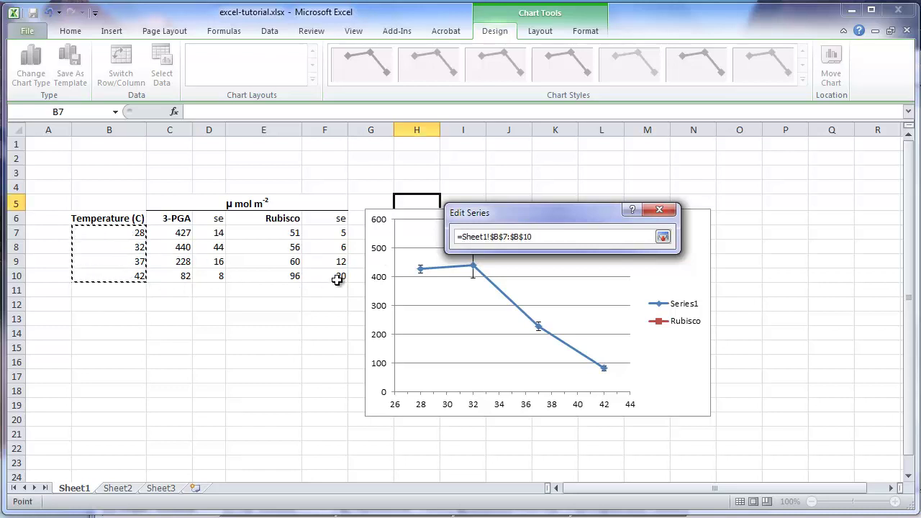
{"action": "left_click", "coordinate": [663, 237]}
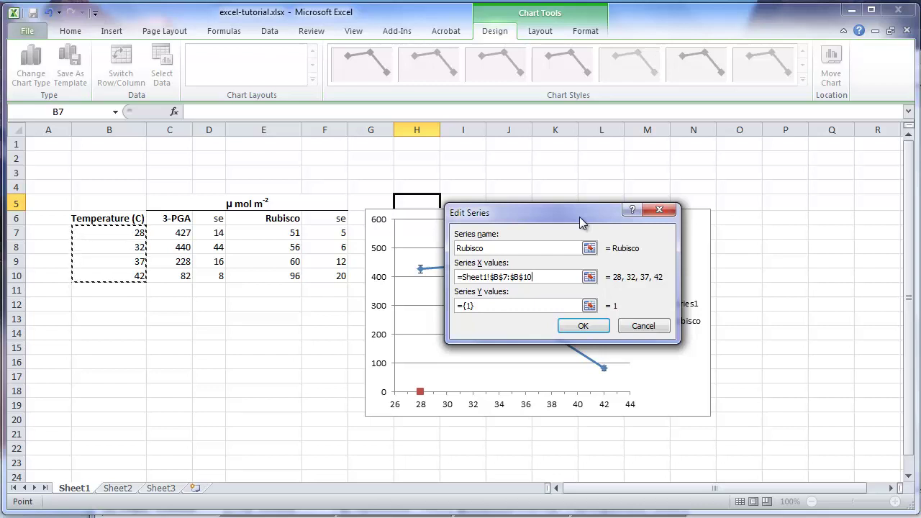
{"action": "left_click", "coordinate": [590, 306]}
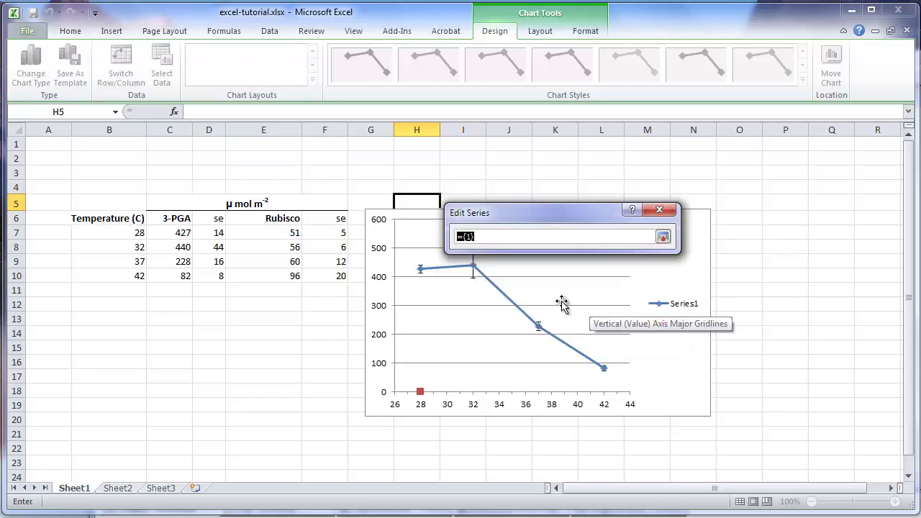
{"action": "left_click_drag", "start_coordinate": [287, 231], "coordinate": [276, 278]}
{"action": "left_click", "coordinate": [663, 236]}
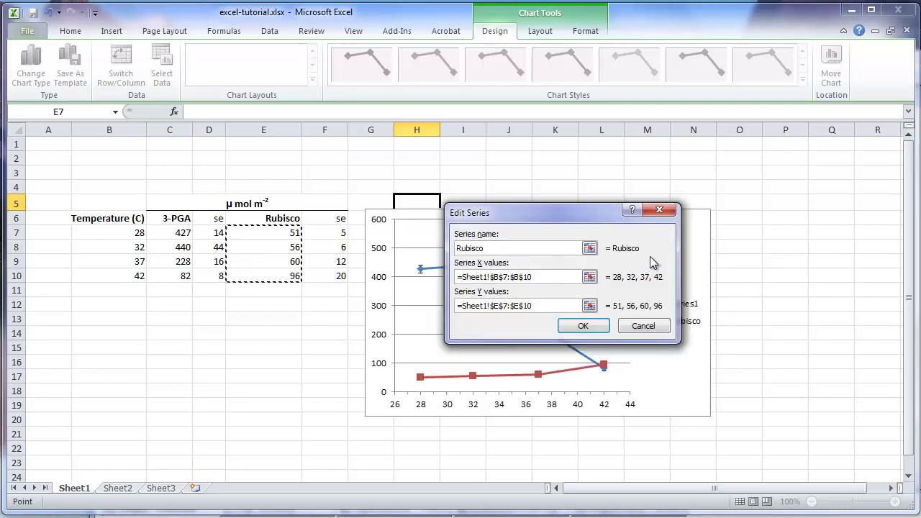
{"action": "left_click", "coordinate": [583, 327]}
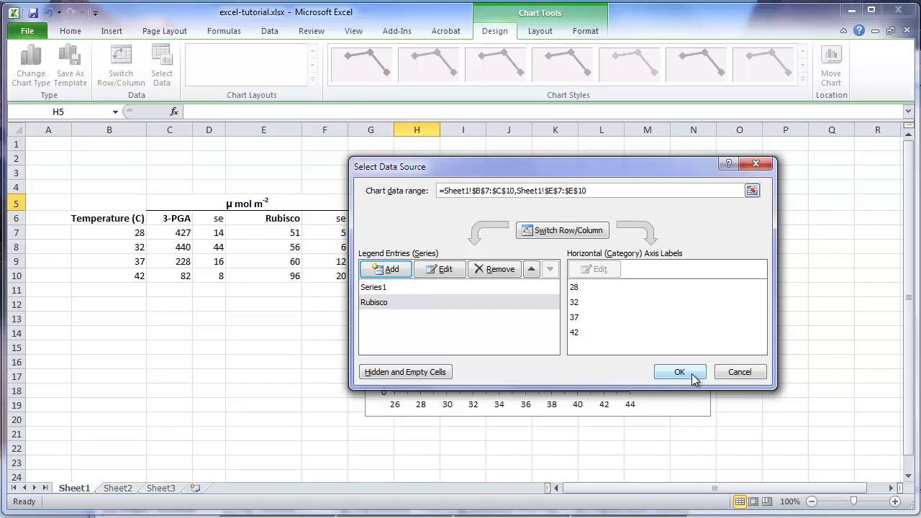
- Rename Series1 to '3-PGA +/- se' and apply the data source changes
{"action": "left_click", "coordinate": [373, 288]}
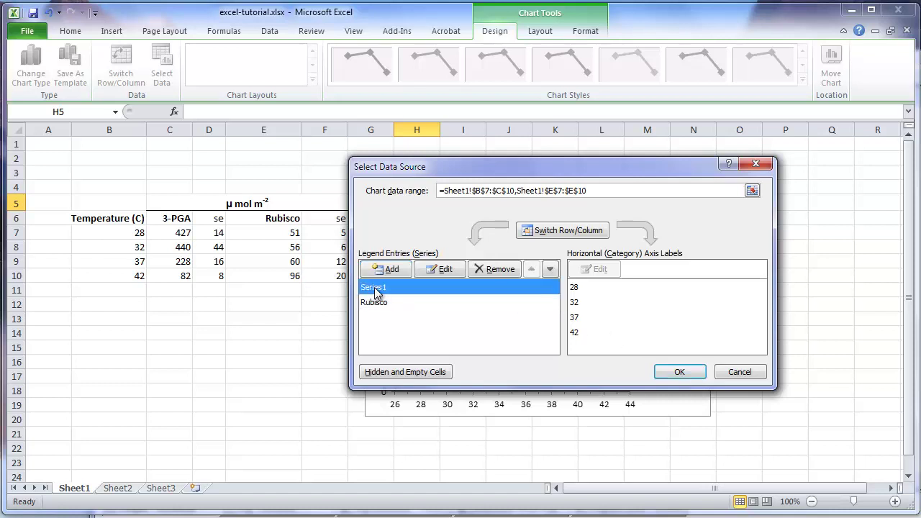
{"action": "left_click", "coordinate": [446, 271]}
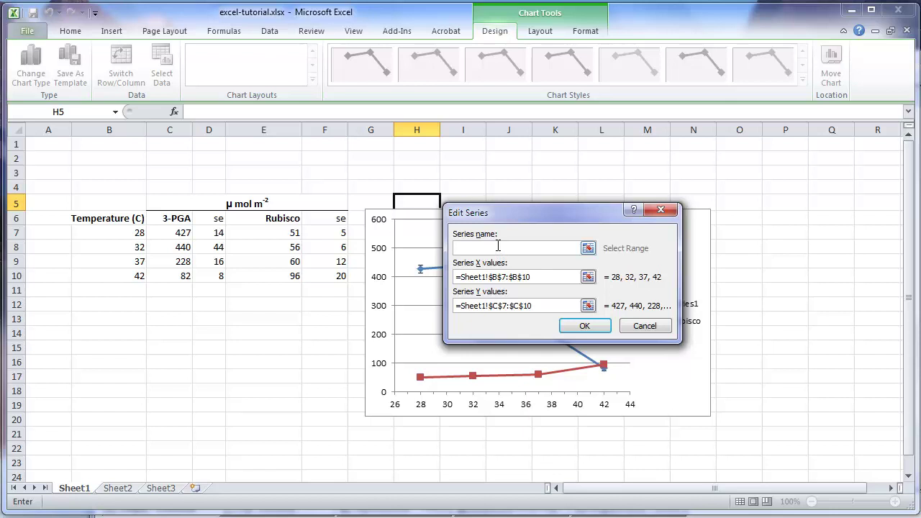
{"action": "type", "text": "3-PGA"}
{"action": "type", "text": "+/- se"}
{"action": "left_click", "coordinate": [585, 327]}
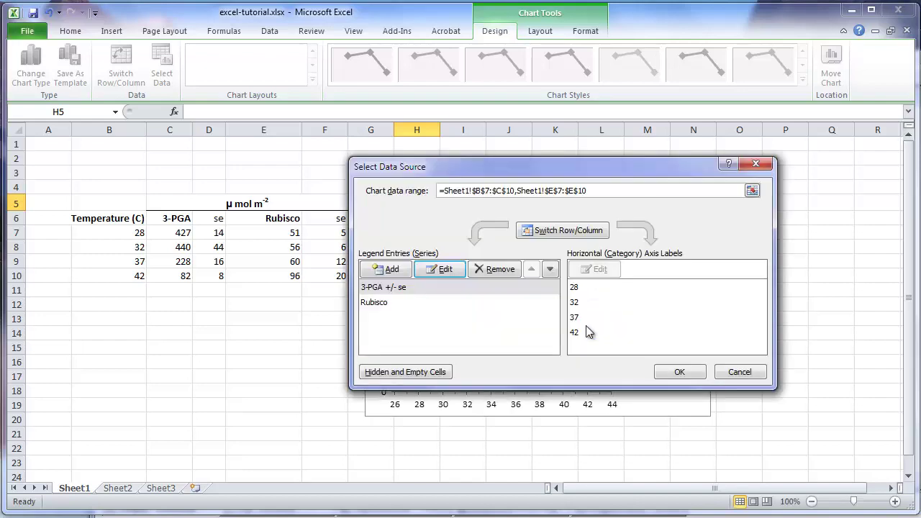
{"action": "left_click", "coordinate": [670, 371]}
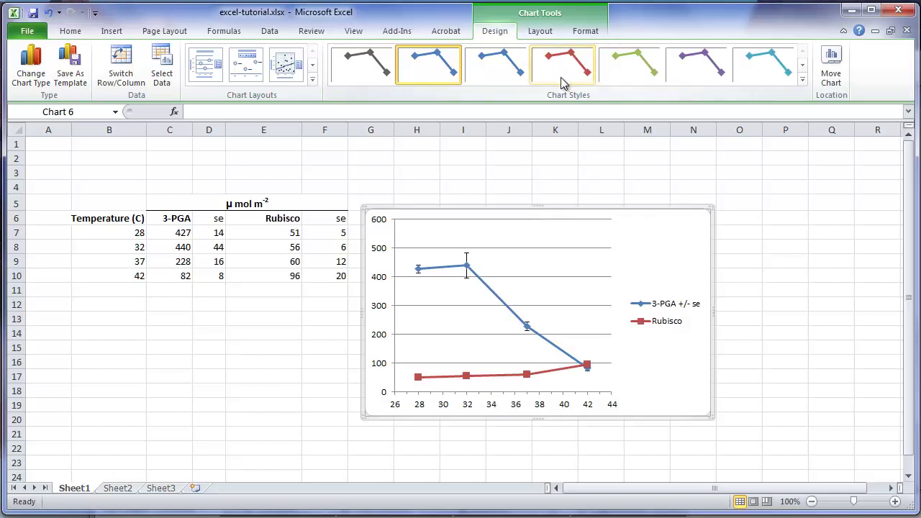
- Add error bars to the Rubisco series and switch the error amount to Custom
{"action": "left_click", "coordinate": [539, 35]}
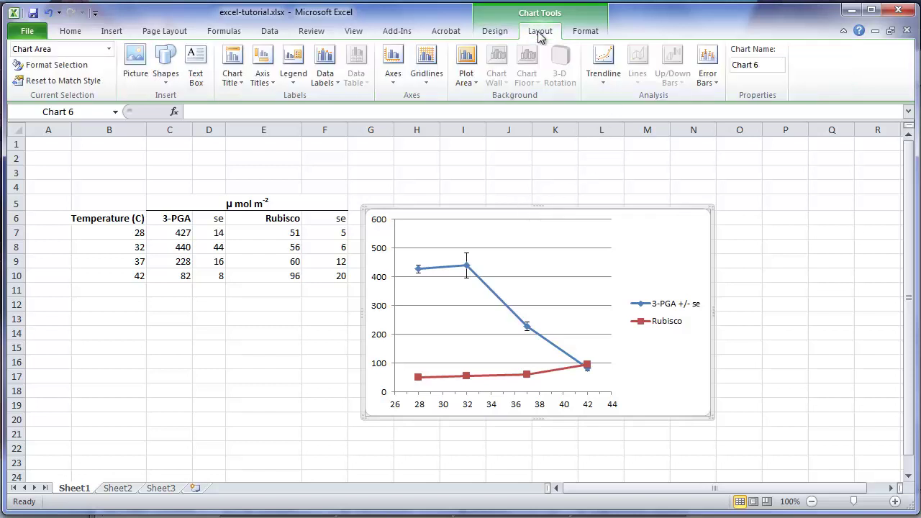
{"action": "left_click", "coordinate": [713, 79]}
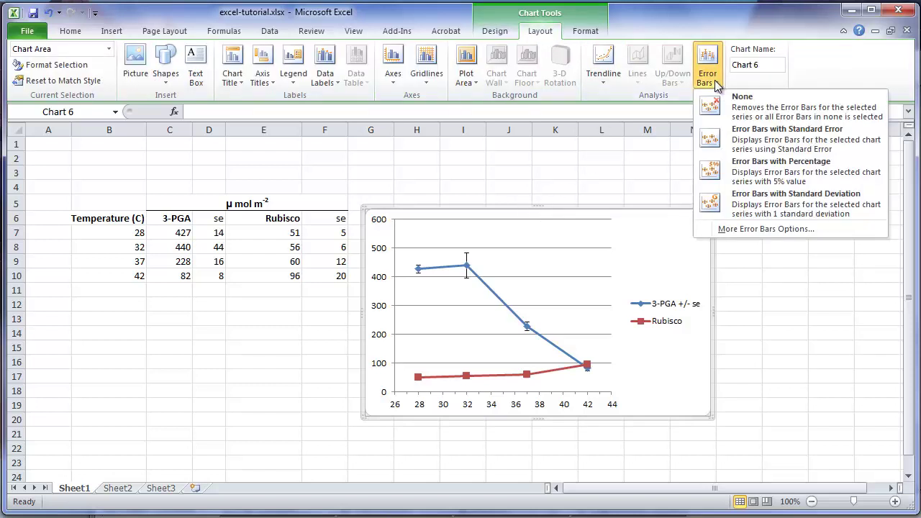
{"action": "left_click", "coordinate": [745, 229]}
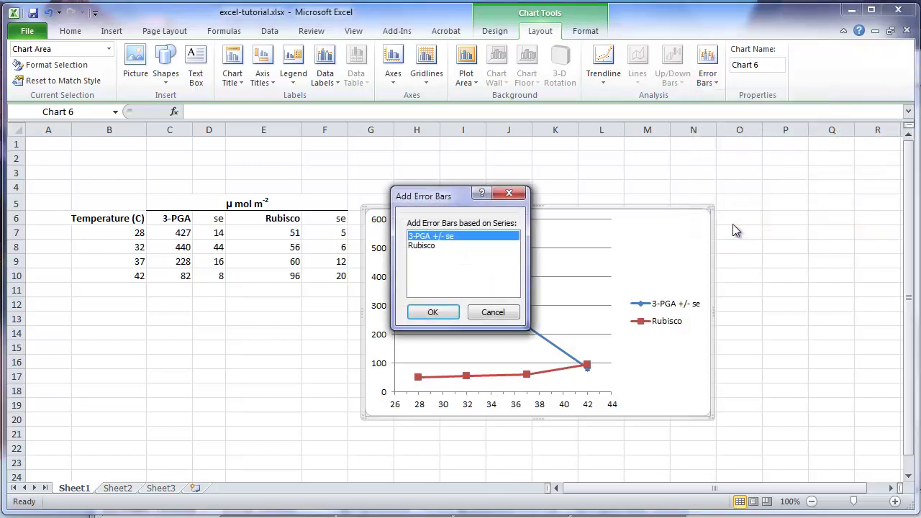
{"action": "left_click", "coordinate": [426, 247]}
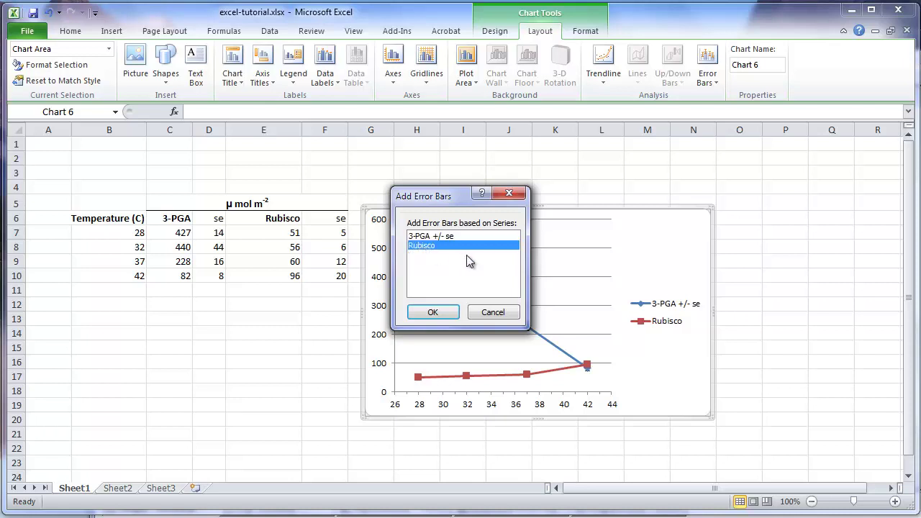
{"action": "left_click", "coordinate": [437, 313]}
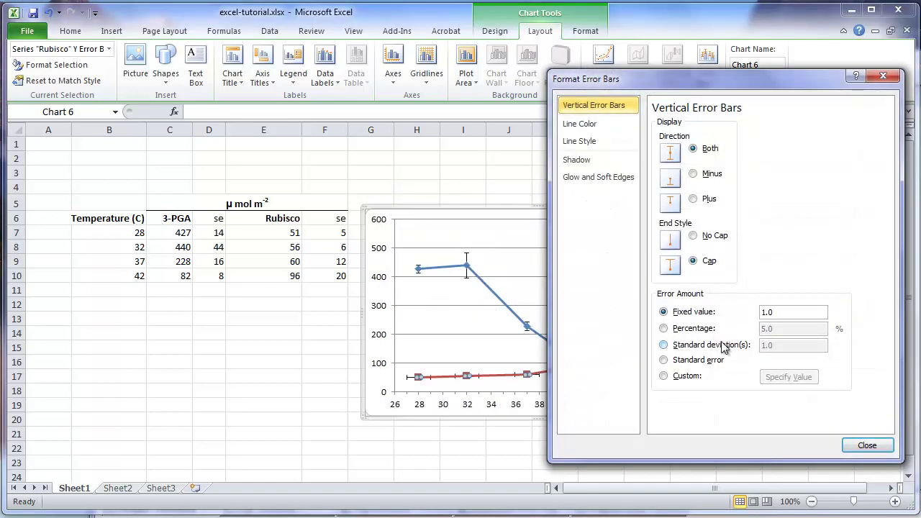
{"action": "left_click", "coordinate": [663, 376]}
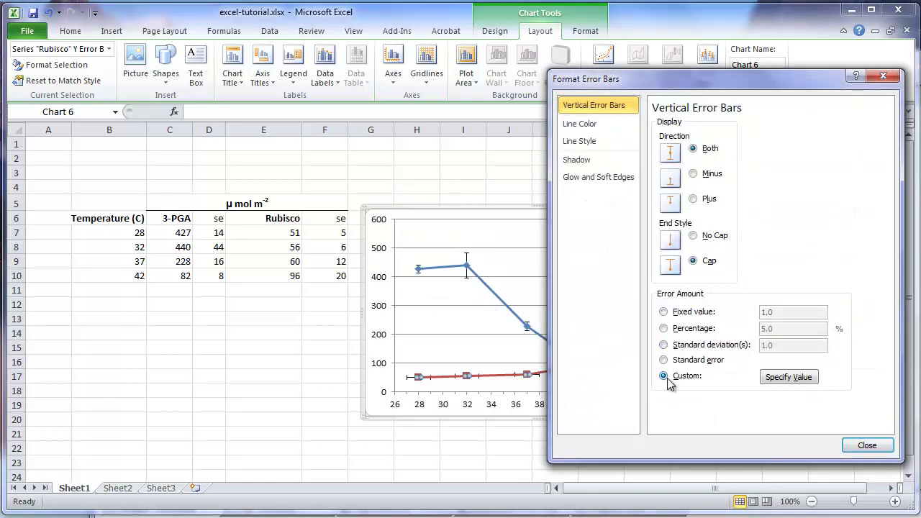
{"action": "left_click", "coordinate": [789, 377]}
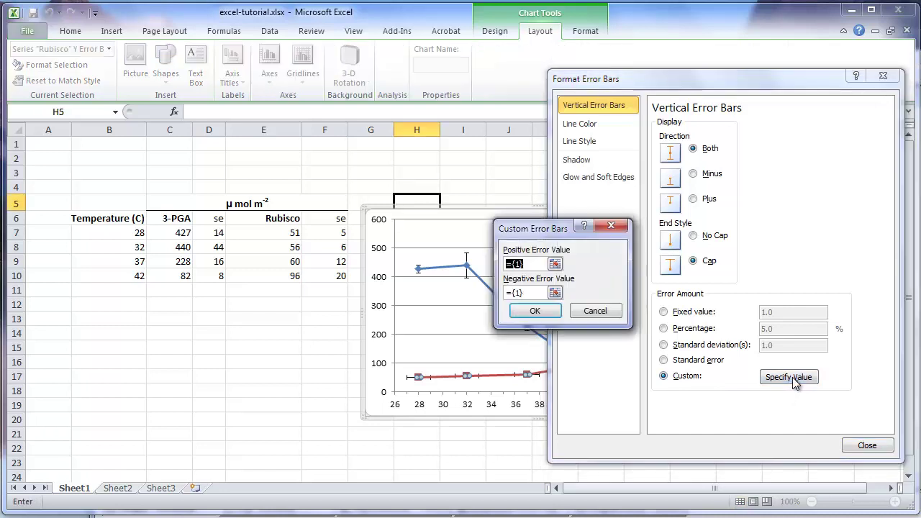
- Use se cells F7:F10 as both positive and negative error values, then close
{"action": "left_click", "coordinate": [555, 264]}
{"action": "left_click_drag", "start_coordinate": [337, 235], "coordinate": [325, 276]}
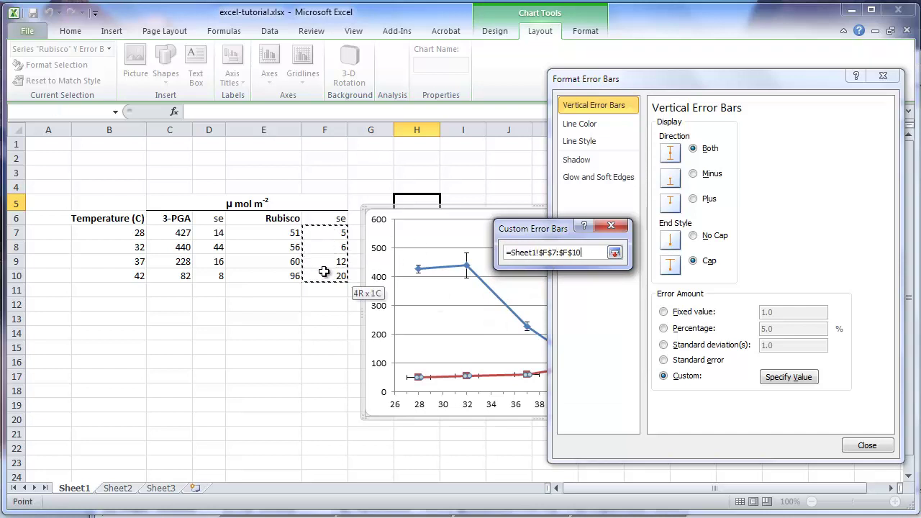
{"action": "left_click", "coordinate": [615, 253]}
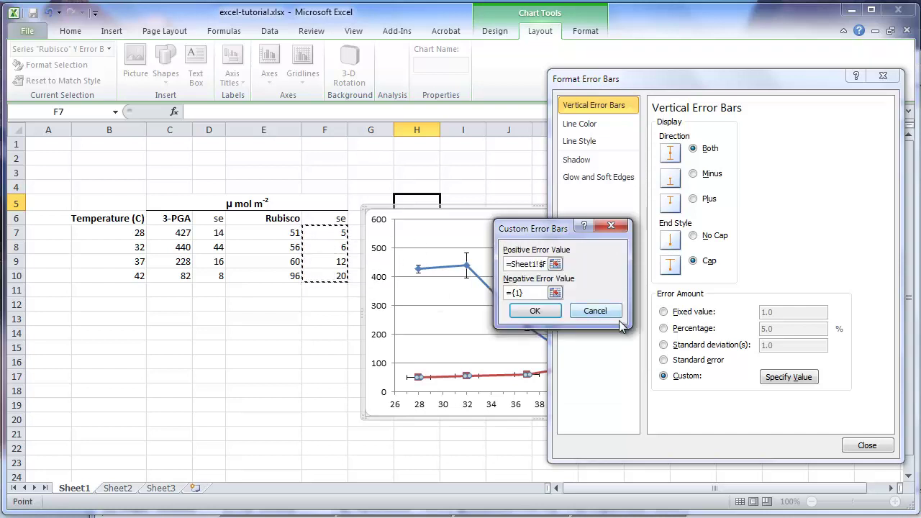
{"action": "left_click", "coordinate": [554, 296]}
{"action": "left_click_drag", "start_coordinate": [336, 234], "coordinate": [338, 277]}
{"action": "left_click", "coordinate": [615, 252]}
{"action": "left_click", "coordinate": [535, 311]}
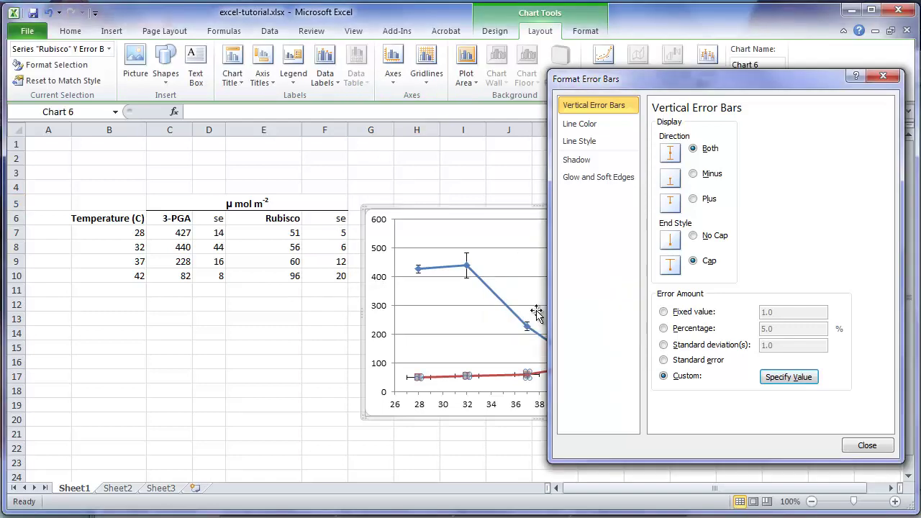
{"action": "left_click", "coordinate": [865, 446]}
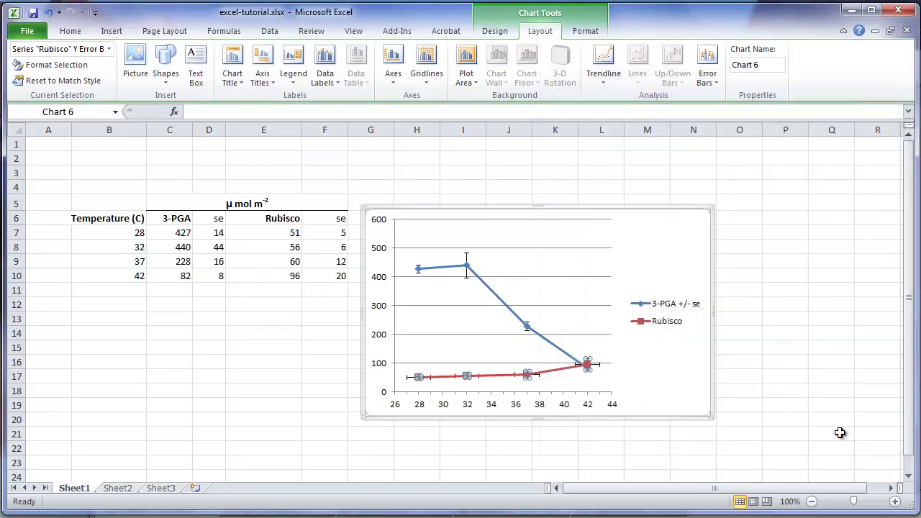
- Delete the Rubisco series' horizontal error bars, keeping its vertical se error bars
{"action": "left_click", "coordinate": [594, 208]}
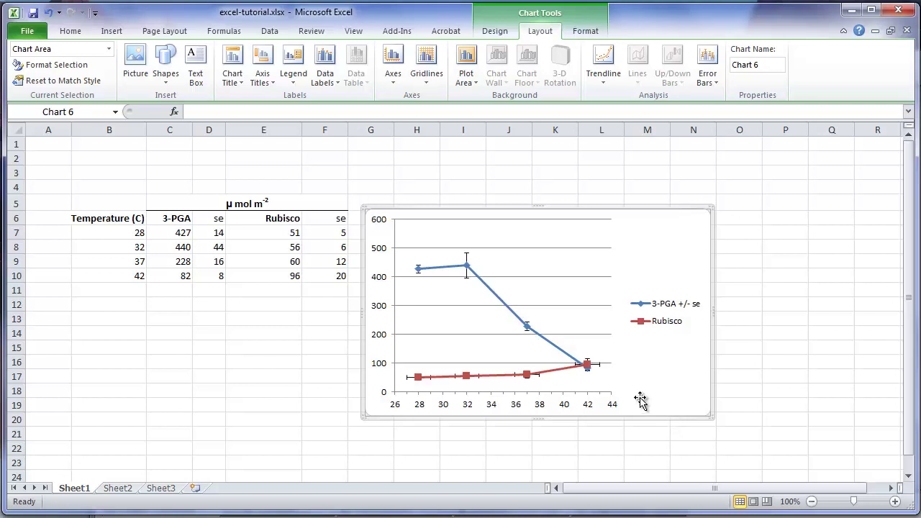
{"action": "left_click", "coordinate": [600, 368]}
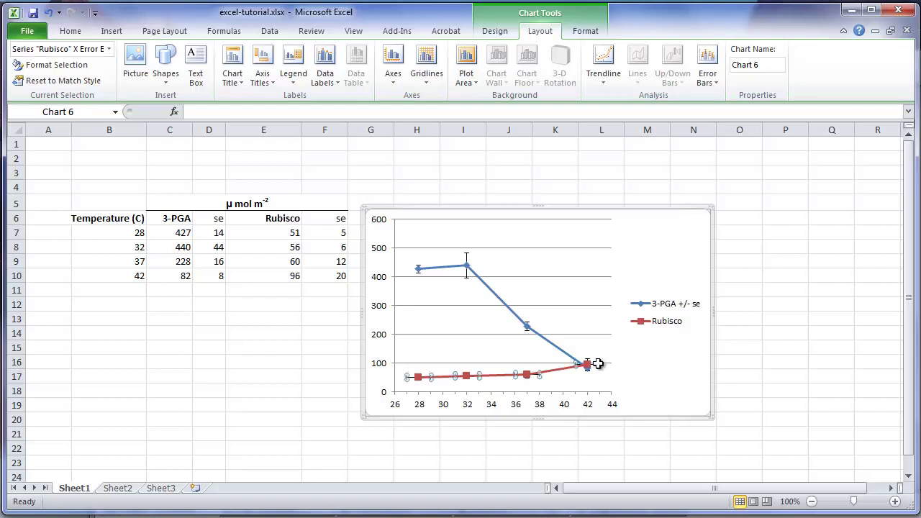
{"action": "key", "text": "Delete"}
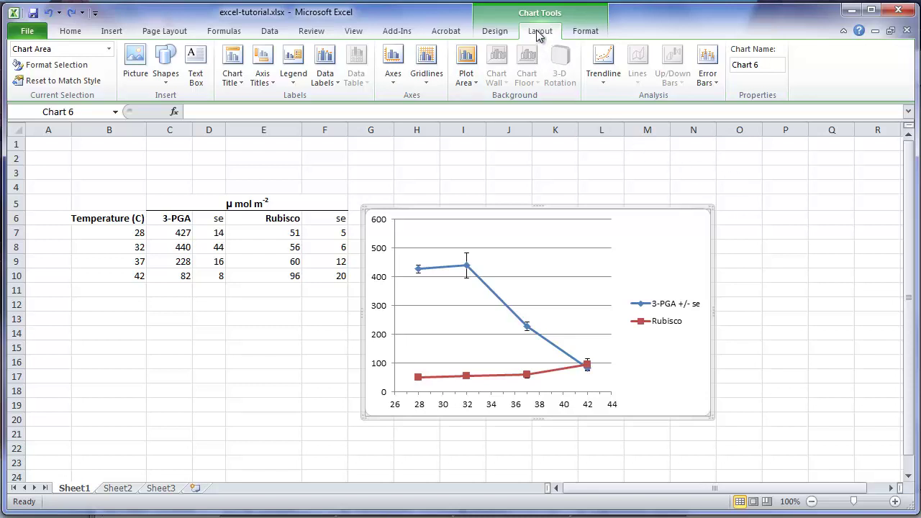
{"action": "left_click", "coordinate": [427, 76]}
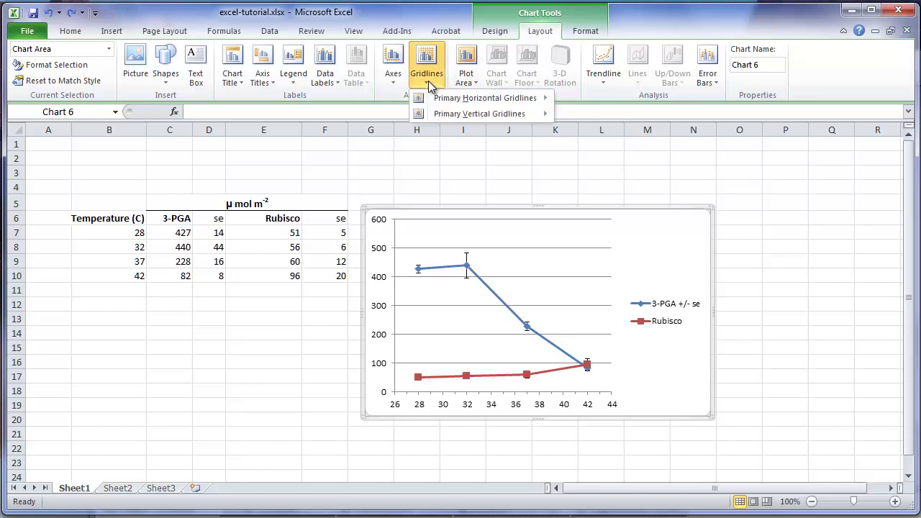
{"action": "mouse_move", "coordinate": [434, 103]}
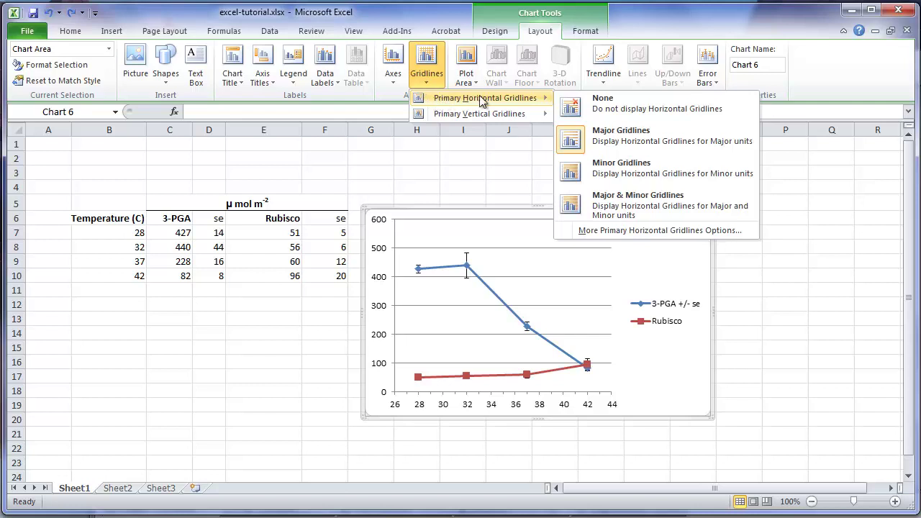
{"action": "left_click", "coordinate": [619, 103]}
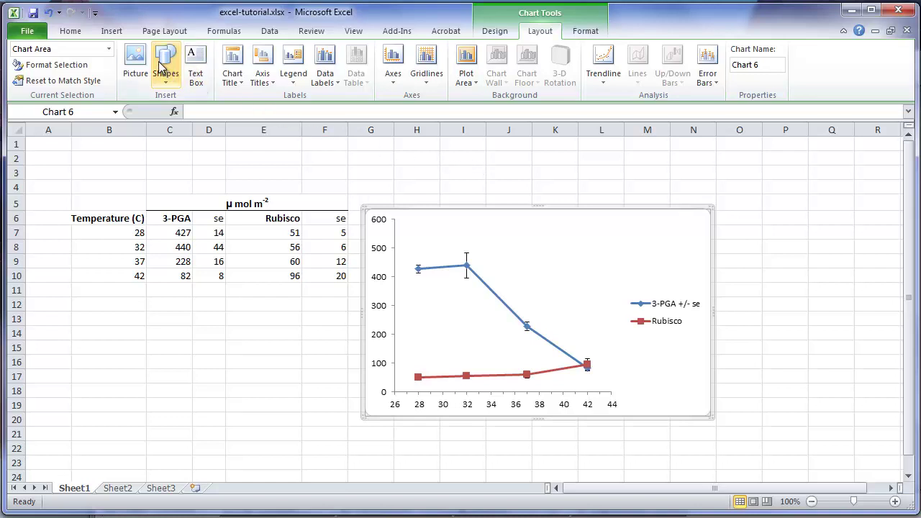
{"action": "left_click", "coordinate": [48, 13]}
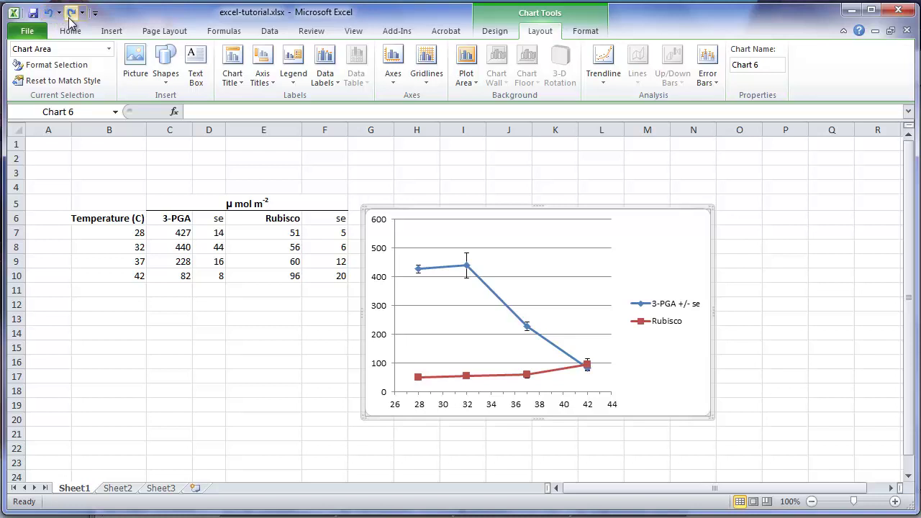
{"action": "left_click", "coordinate": [71, 13]}
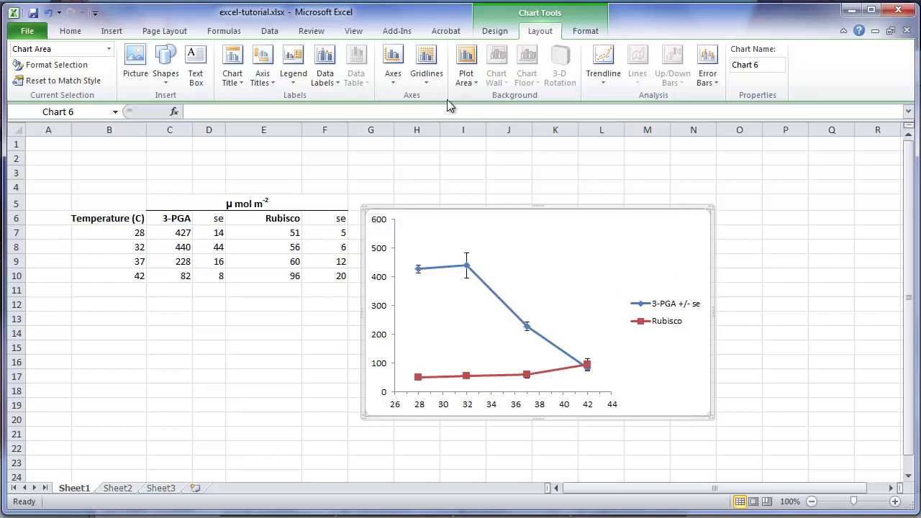
- Overlay the legend at right and drag it to the top middle of the plot area
{"action": "left_click", "coordinate": [294, 78]}
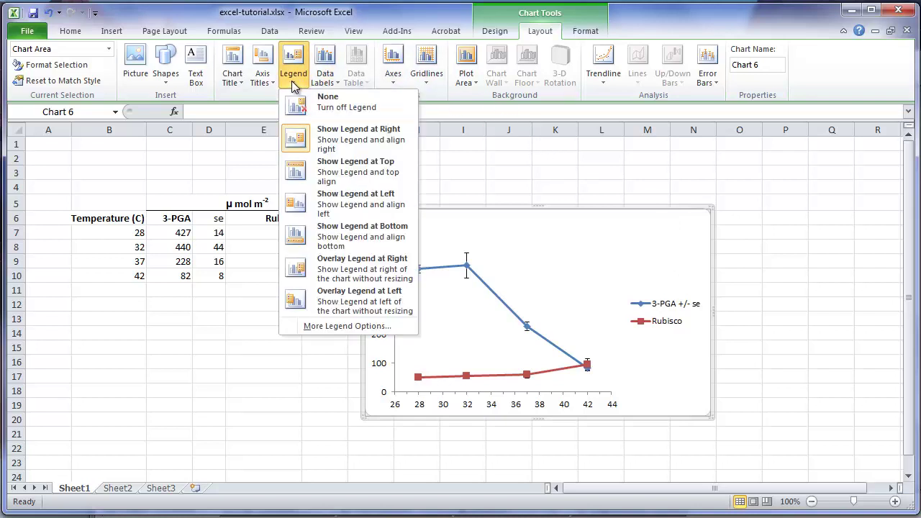
{"action": "left_click", "coordinate": [326, 274]}
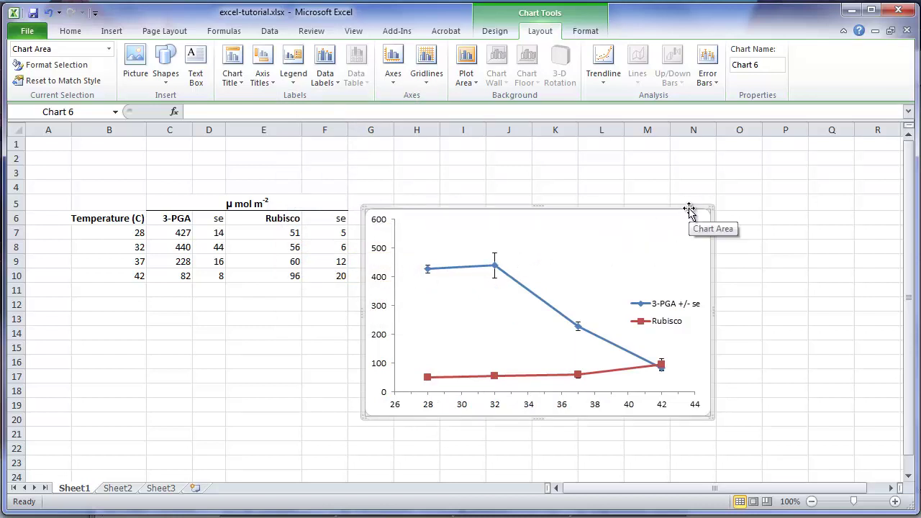
{"action": "left_click", "coordinate": [670, 323]}
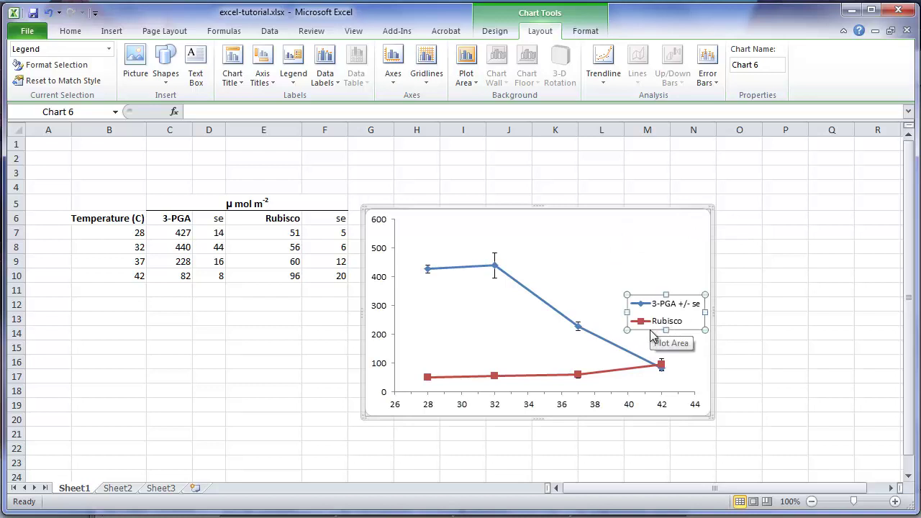
{"action": "left_click_drag", "start_coordinate": [648, 322], "coordinate": [566, 276]}
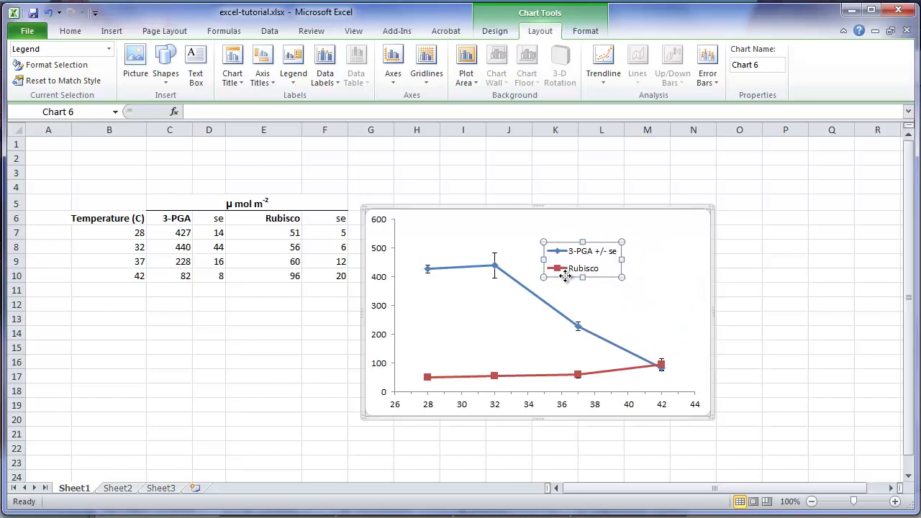
{"action": "left_click", "coordinate": [609, 210]}
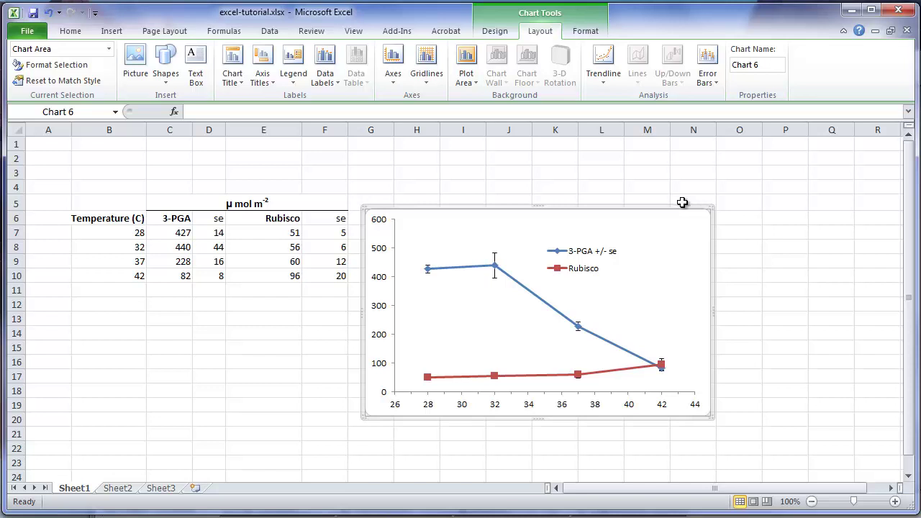
- Add a primary horizontal axis title below the temperature axis
{"action": "left_click", "coordinate": [268, 87]}
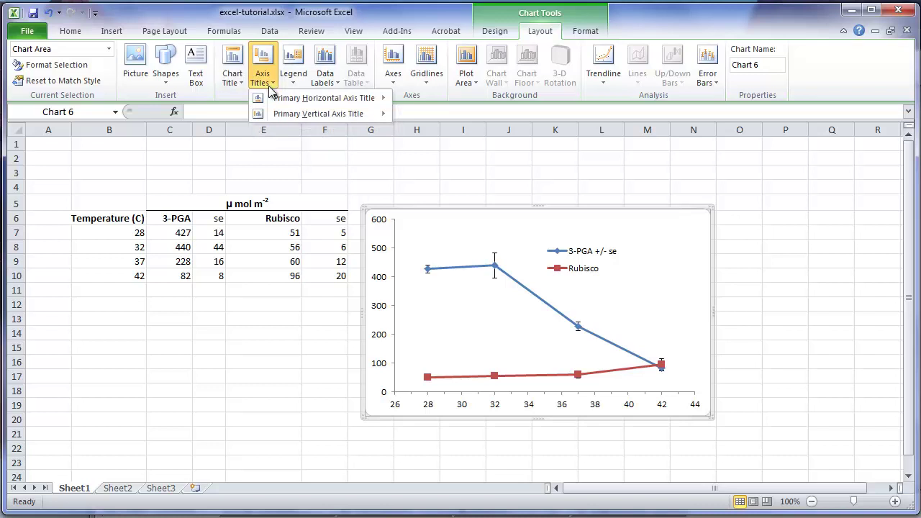
{"action": "mouse_move", "coordinate": [274, 98]}
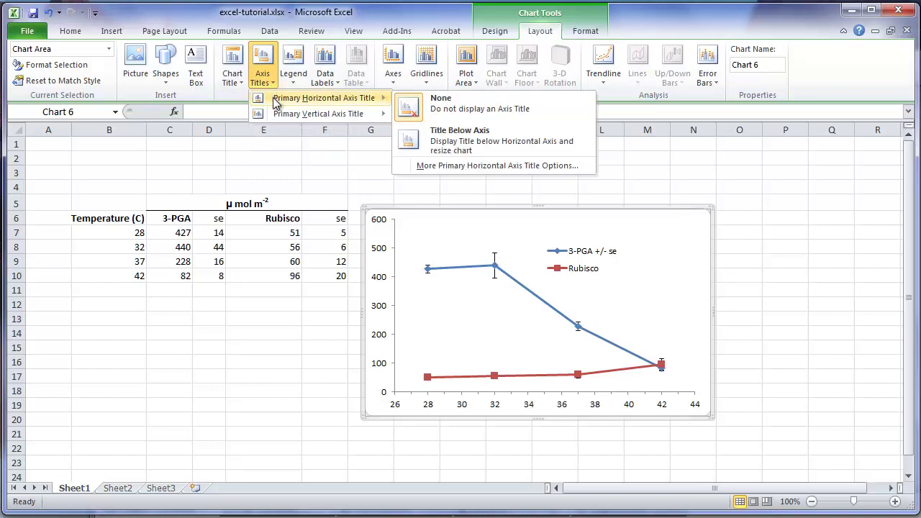
{"action": "left_click", "coordinate": [455, 141]}
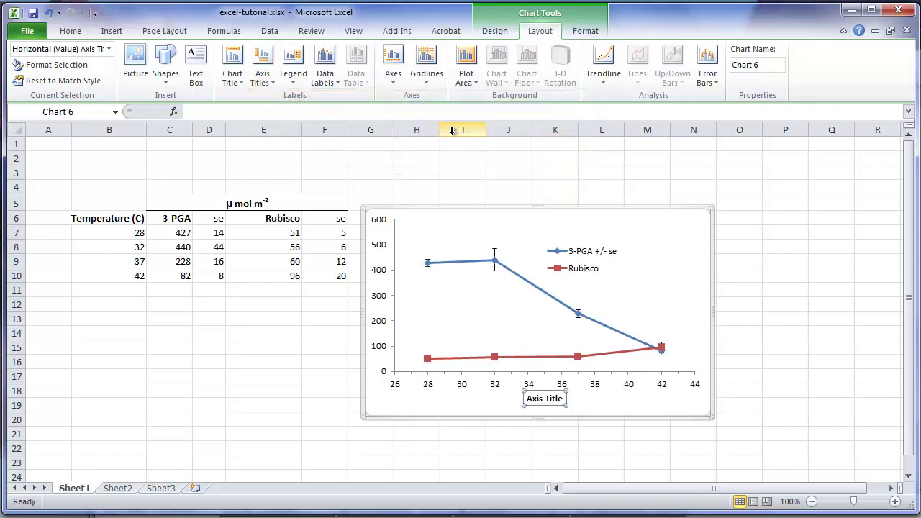
- Type 'Temperature' as the horizontal axis title text
{"action": "left_click", "coordinate": [192, 112]}
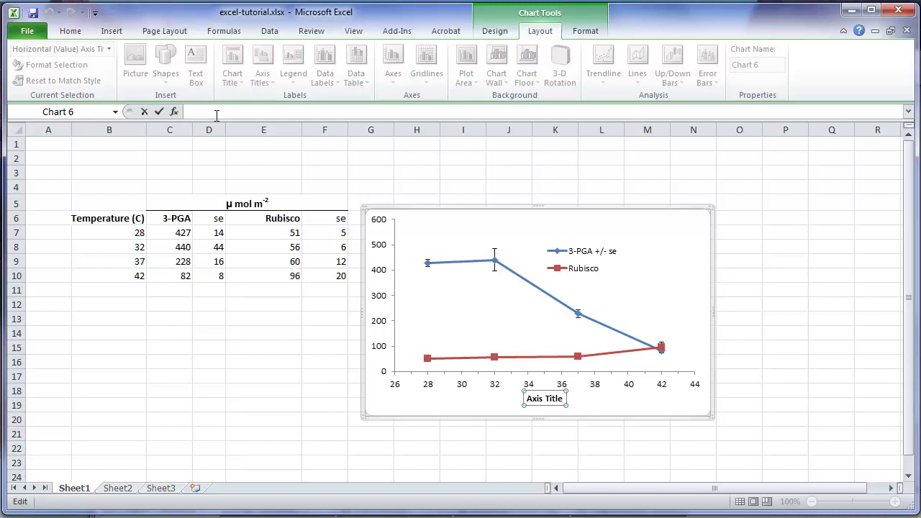
{"action": "type", "text": "Tempert"}
{"action": "key", "text": "BackSpace"}
{"action": "type", "text": "rature"}
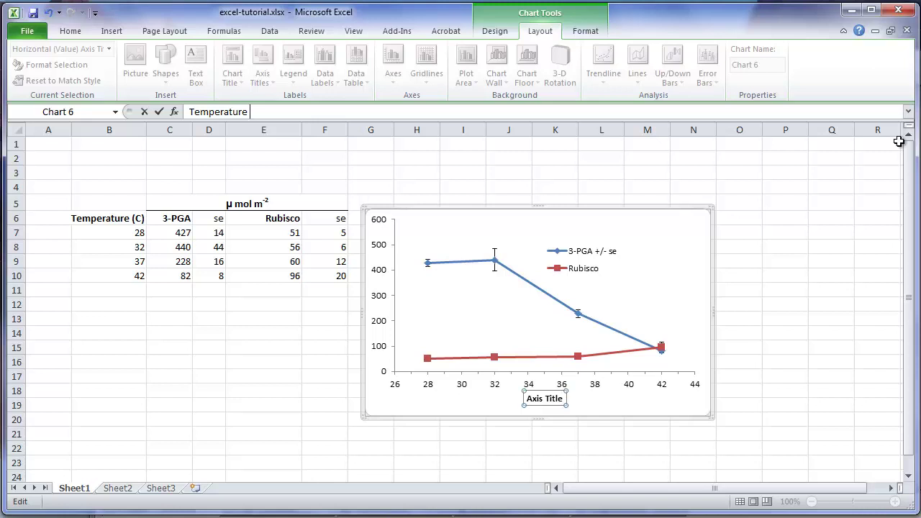
{"action": "left_click", "coordinate": [112, 32]}
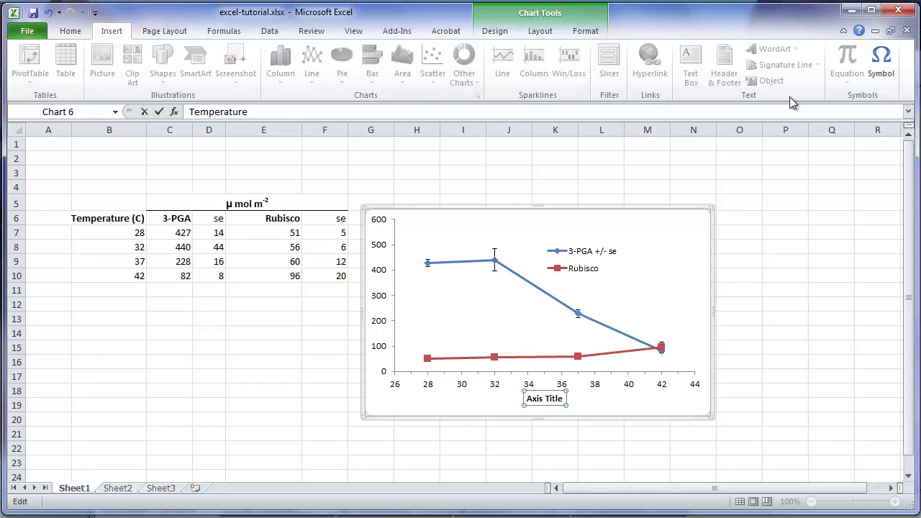
- Insert an Arial degree sign after 'Temperature' and add C, giving 'Temperature °C'
{"action": "left_click", "coordinate": [883, 72]}
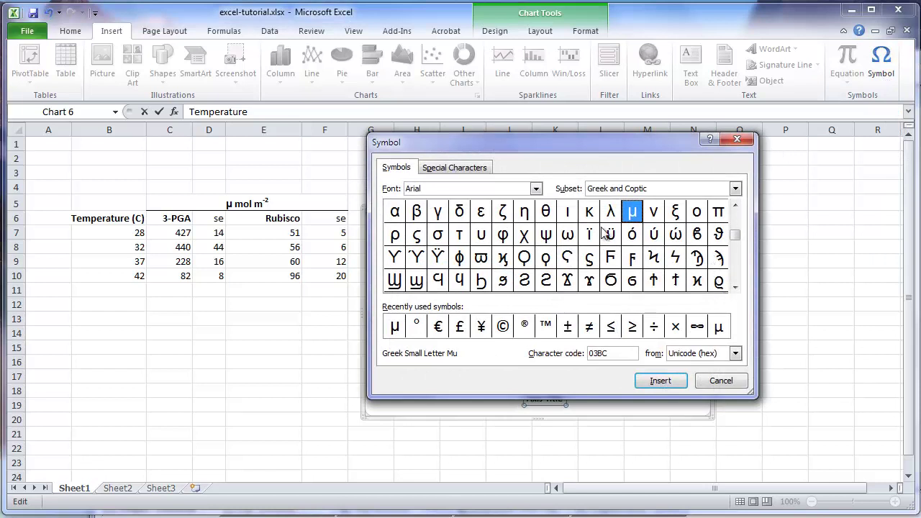
{"action": "left_click", "coordinate": [536, 189]}
{"action": "scroll", "coordinate": [468, 230], "scroll_direction": "down", "scroll_amount": 3}
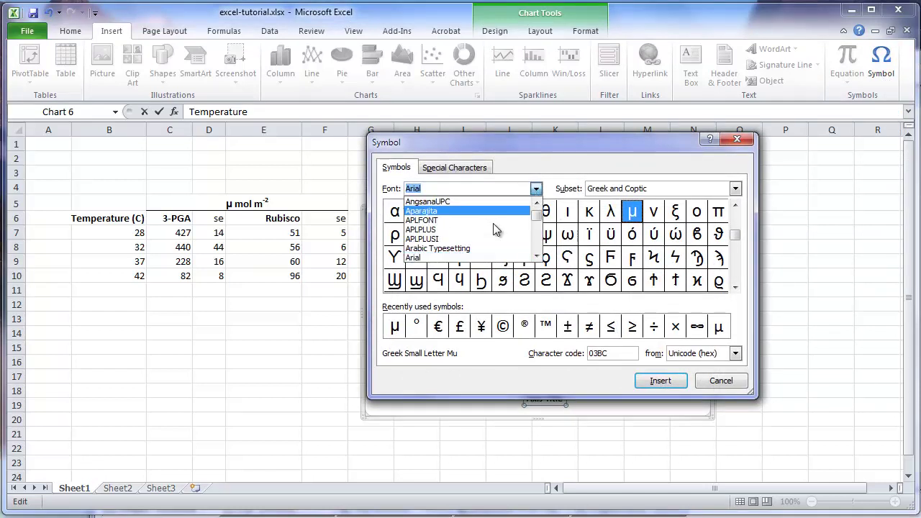
{"action": "left_click", "coordinate": [439, 258]}
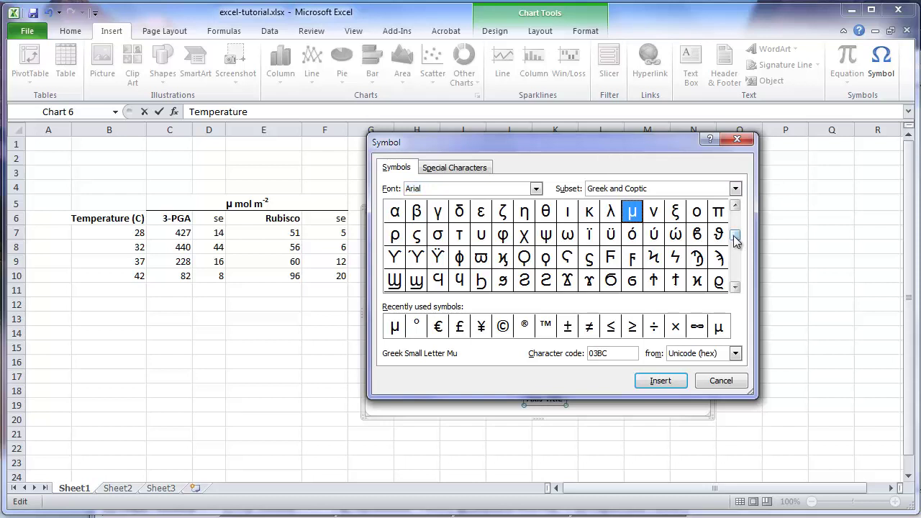
{"action": "left_click", "coordinate": [737, 273]}
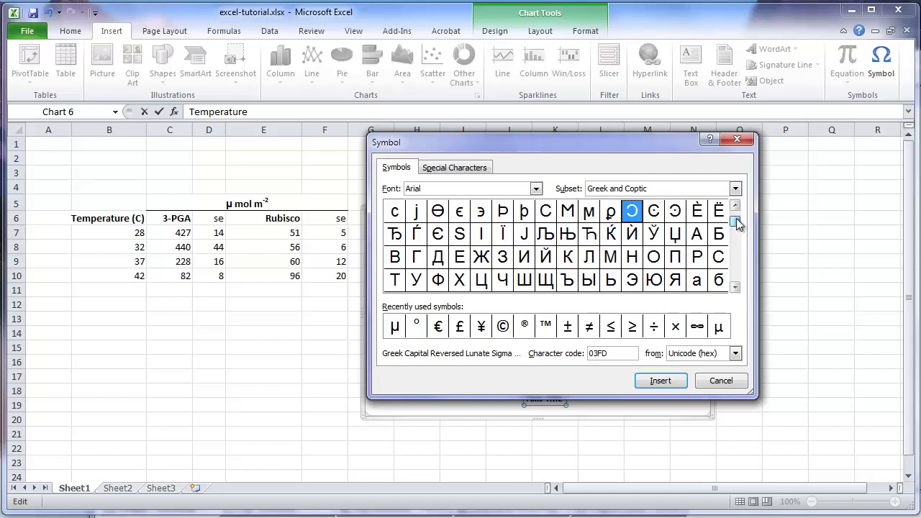
{"action": "left_click_drag", "start_coordinate": [736, 217], "coordinate": [735, 212]}
{"action": "scroll", "coordinate": [735, 267], "scroll_direction": "down", "scroll_amount": 1}
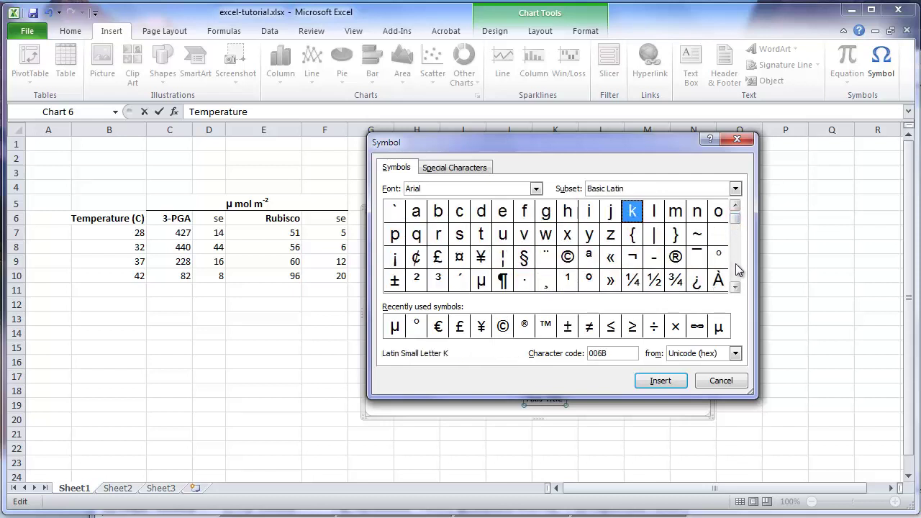
{"action": "left_click", "coordinate": [719, 258]}
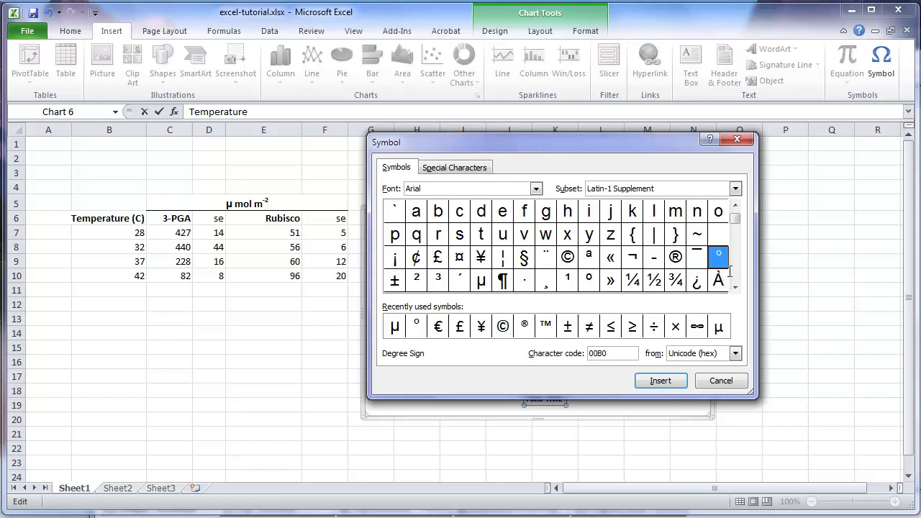
{"action": "left_click", "coordinate": [666, 383]}
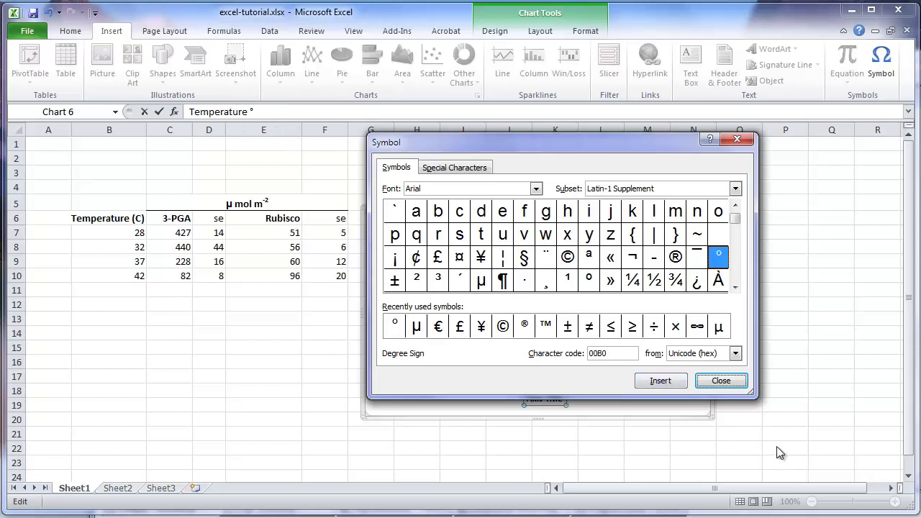
{"action": "left_click", "coordinate": [731, 384]}
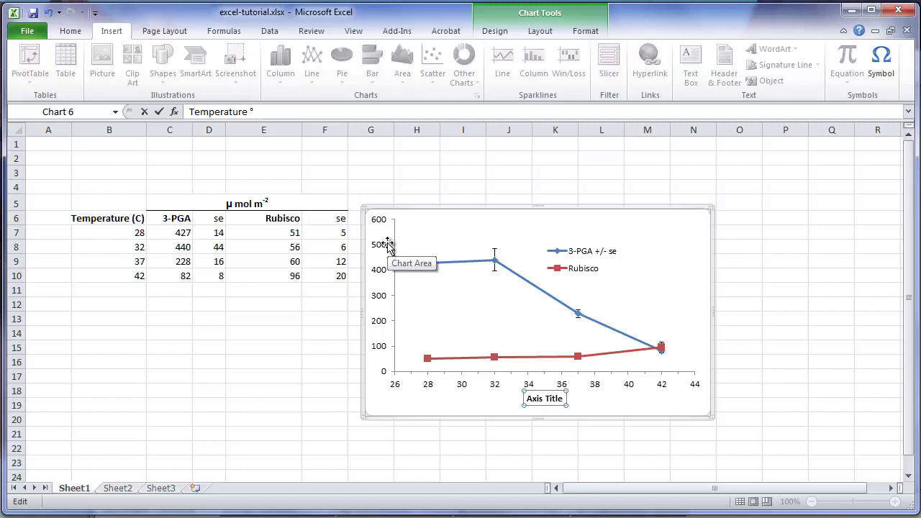
{"action": "type", "text": "C"}
{"action": "key", "text": "Return"}
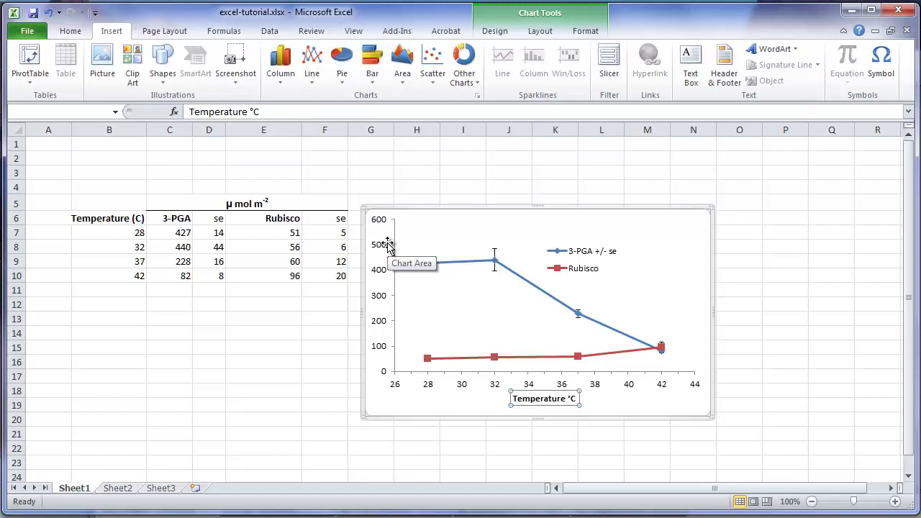
- Add a horizontal 'Axis Title' placeholder beside the primary vertical axis and start editing its text
{"action": "left_click", "coordinate": [421, 208]}
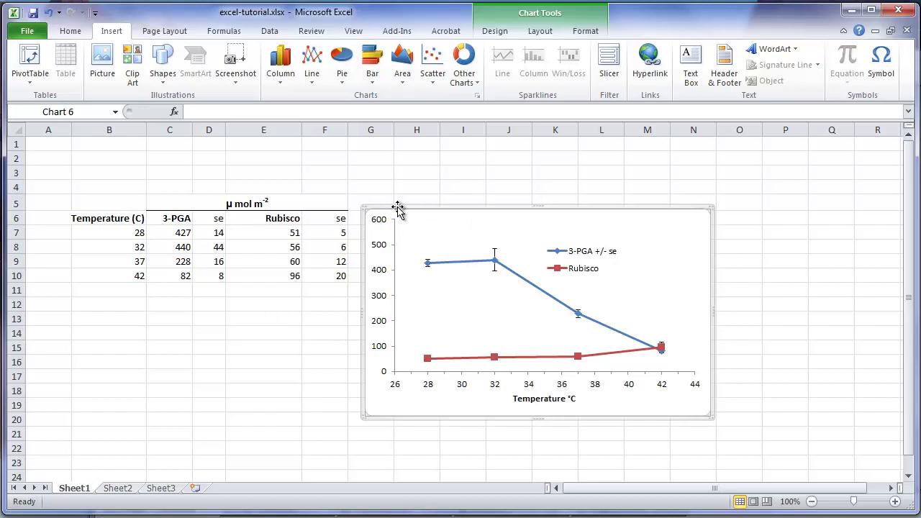
{"action": "left_click", "coordinate": [540, 30]}
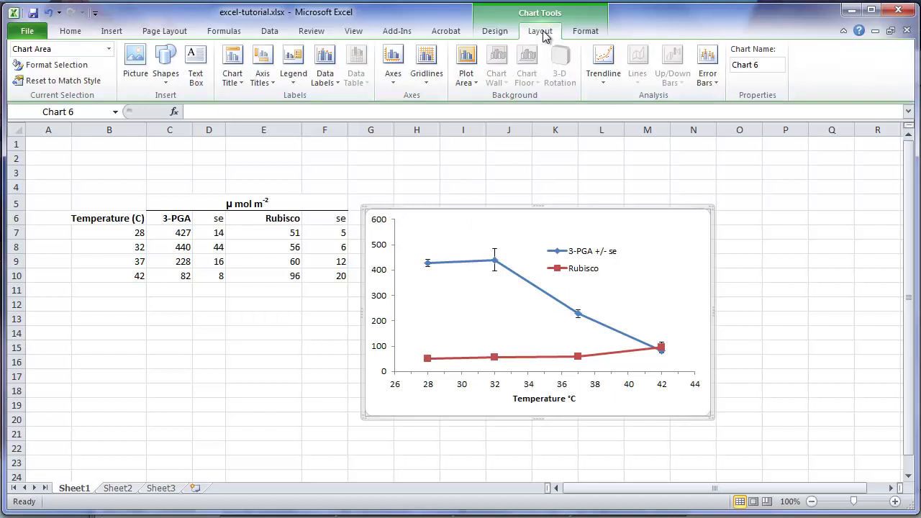
{"action": "left_click", "coordinate": [270, 84]}
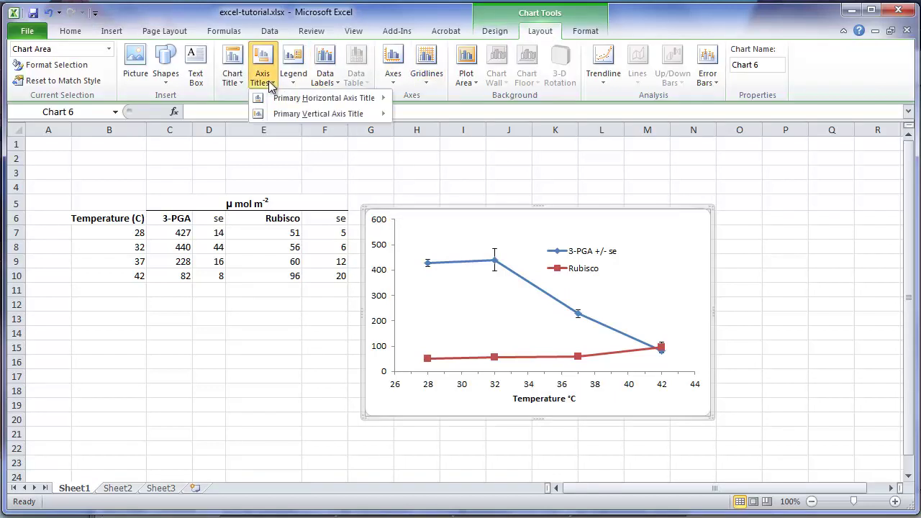
{"action": "mouse_move", "coordinate": [288, 117]}
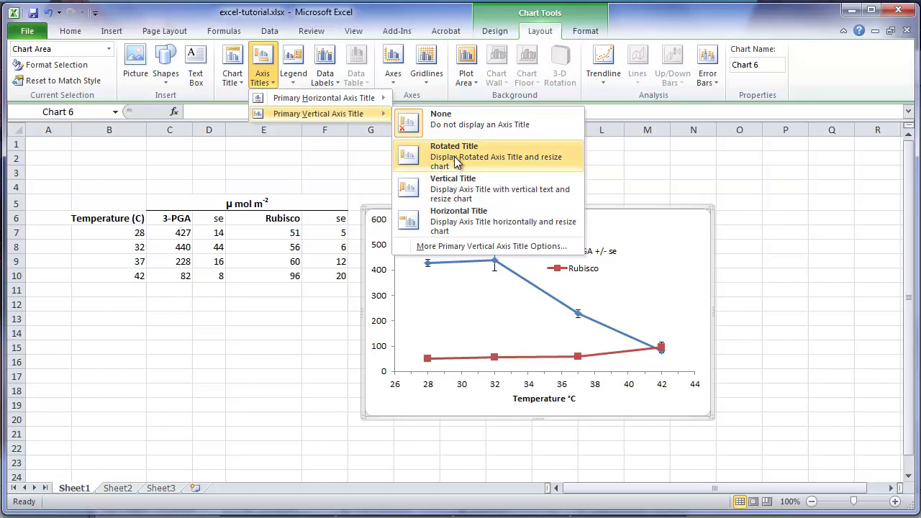
{"action": "left_click", "coordinate": [461, 226]}
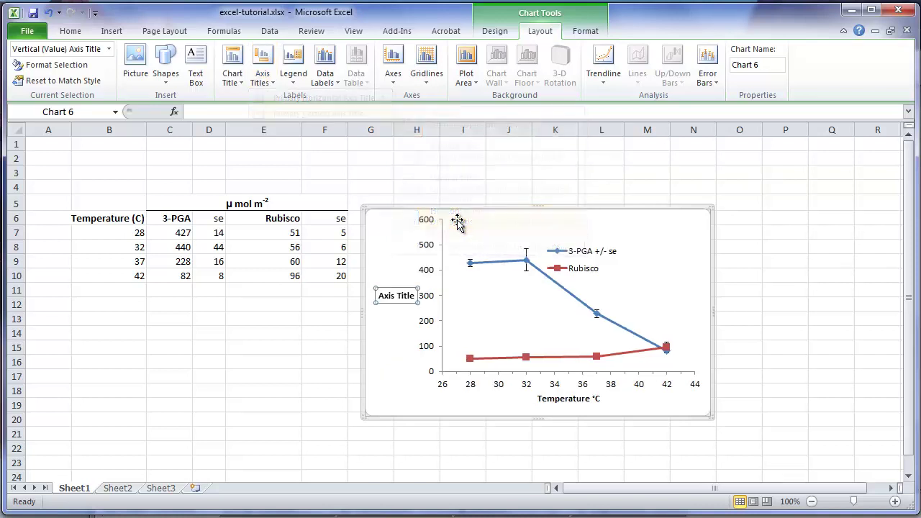
{"action": "left_click", "coordinate": [205, 110]}
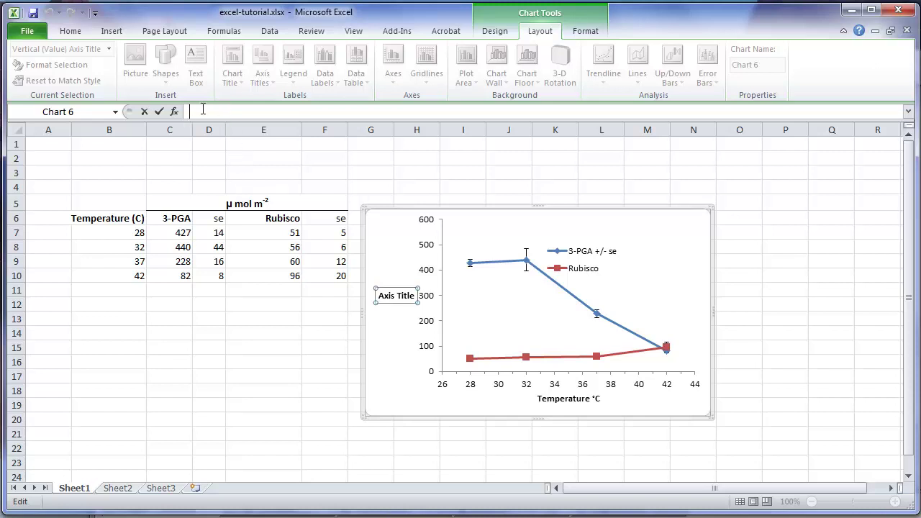
- Insert the Greek µ symbol and type ' mol m-2' so the vertical title reads 'µ mol m-2'
{"action": "left_click", "coordinate": [110, 30]}
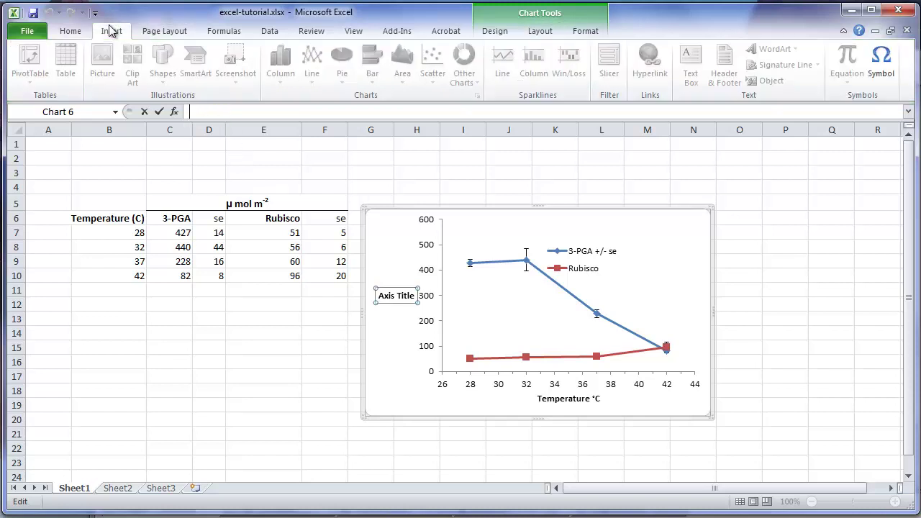
{"action": "left_click", "coordinate": [881, 62]}
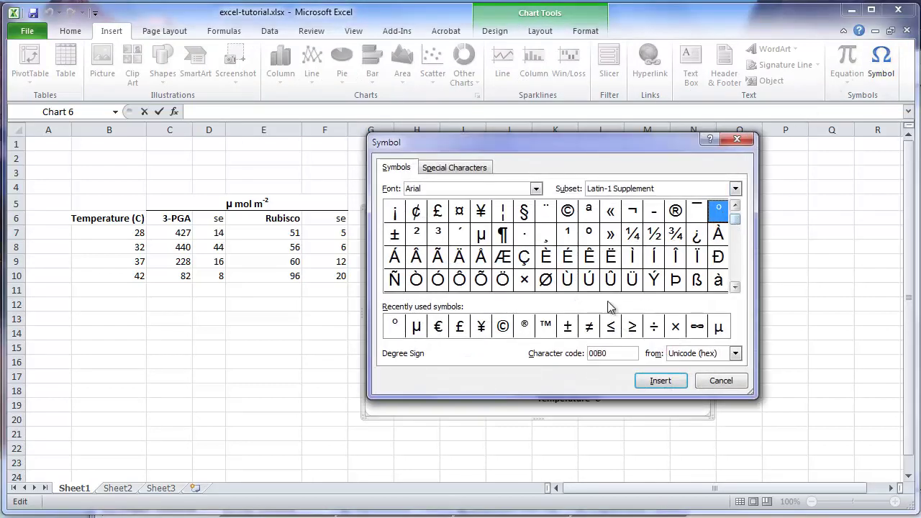
{"action": "left_click", "coordinate": [417, 328]}
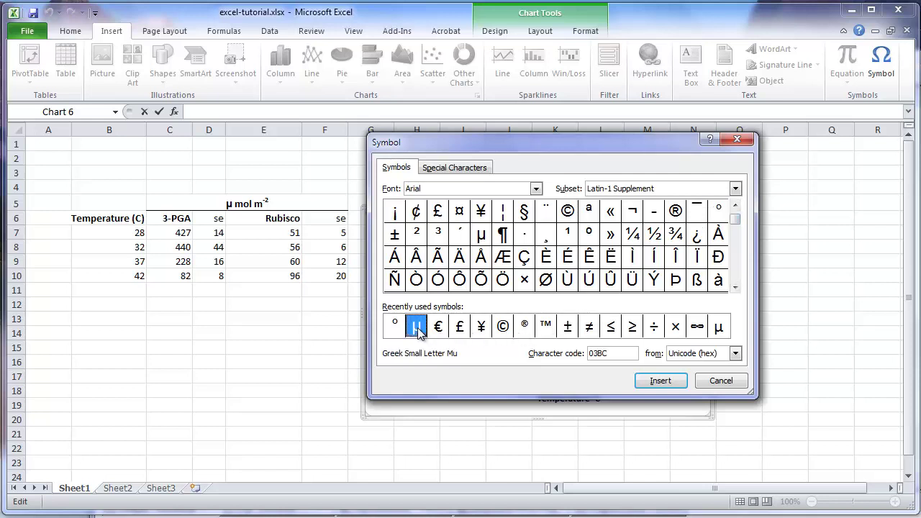
{"action": "left_click", "coordinate": [661, 381]}
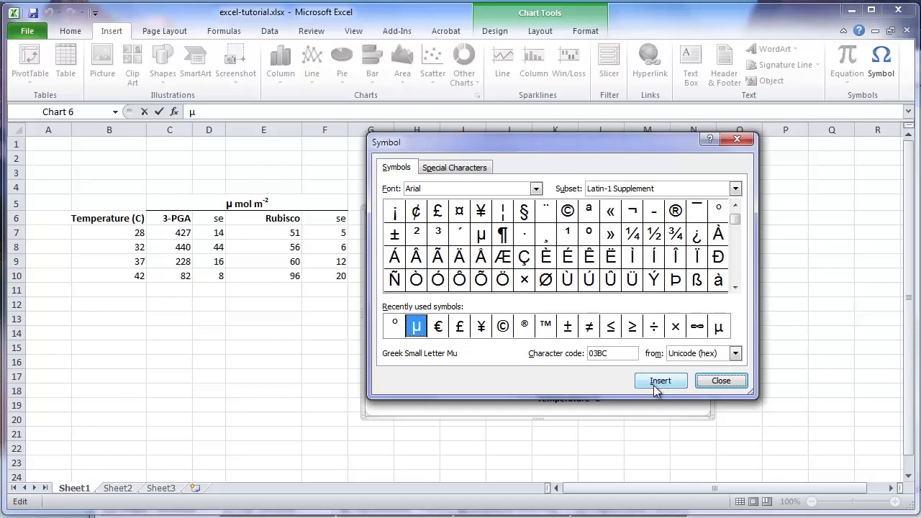
{"action": "left_click", "coordinate": [721, 381]}
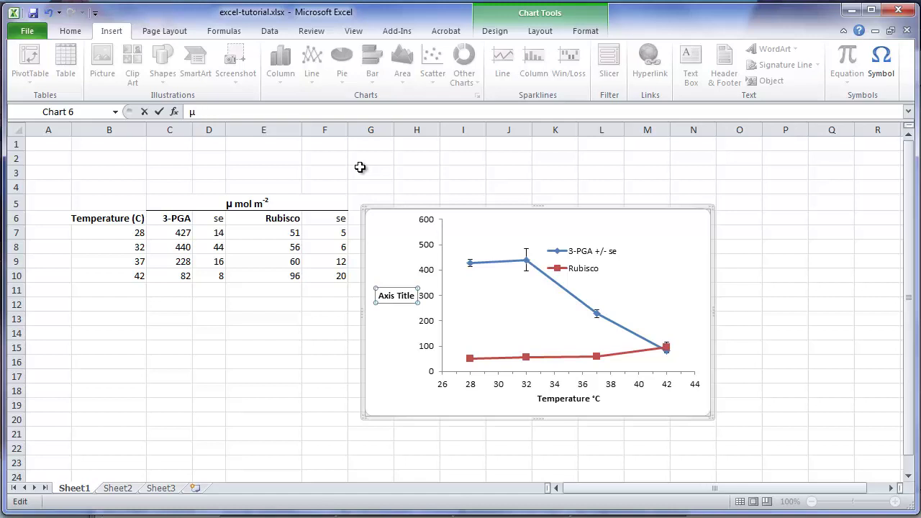
{"action": "type", "text": "mol"}
{"action": "type", "text": " ,m"}
{"action": "key", "text": "BackSpace"}
{"action": "key", "text": "BackSpace"}
{"action": "type", "text": "m-2"}
{"action": "key", "text": "Return"}
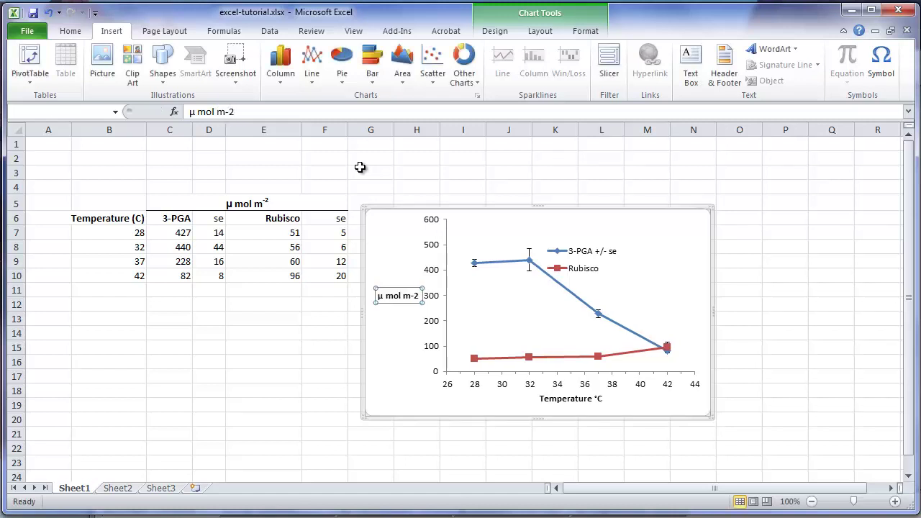
- Select '-2' in the vertical axis title and apply Superscript through the Font dialog
{"action": "left_click", "coordinate": [403, 296]}
{"action": "key", "text": "Right"}
{"action": "key", "text": "Right"}
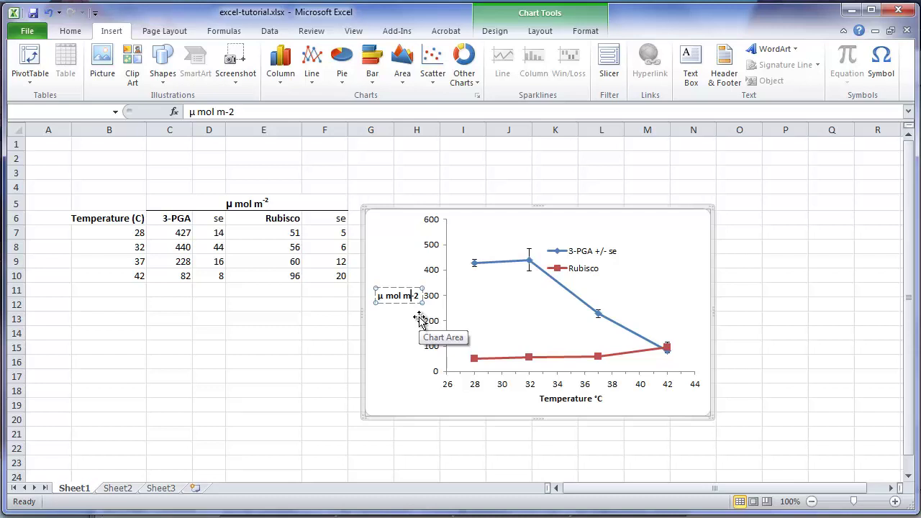
{"action": "key", "text": "shift+Right"}
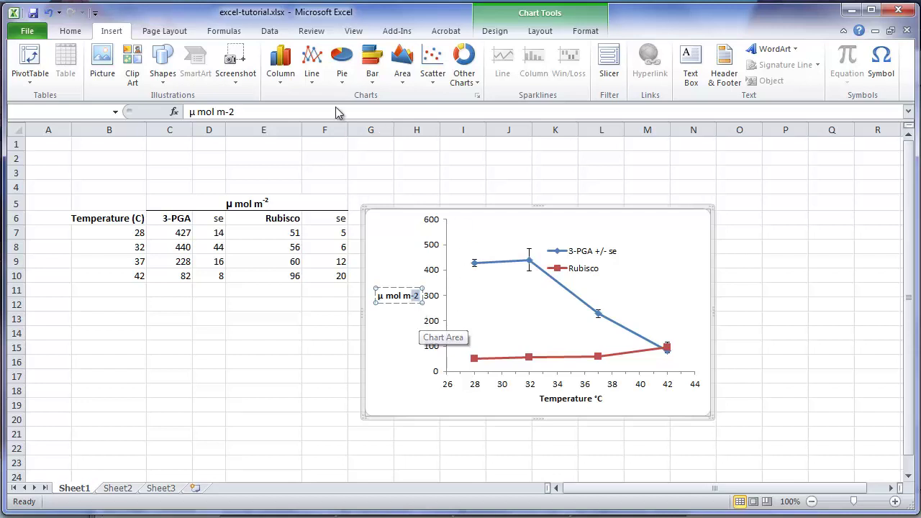
{"action": "left_click", "coordinate": [66, 32]}
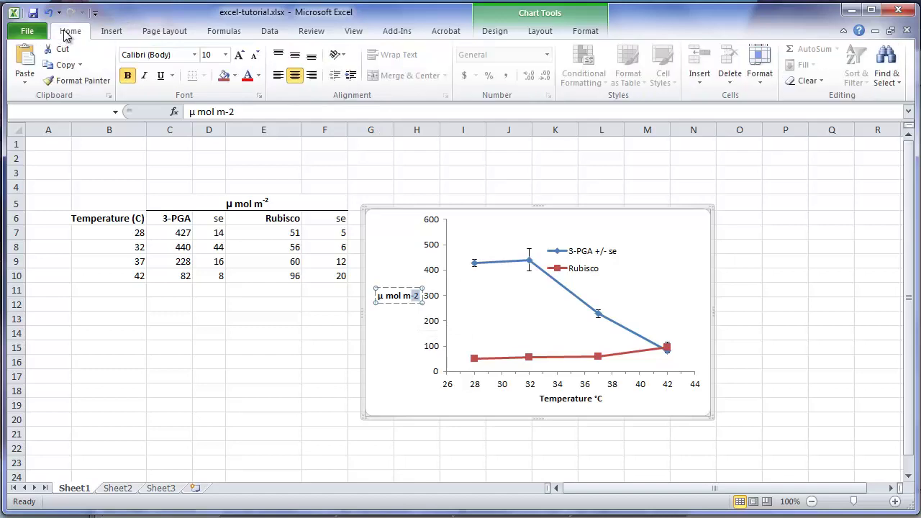
{"action": "left_click", "coordinate": [260, 97]}
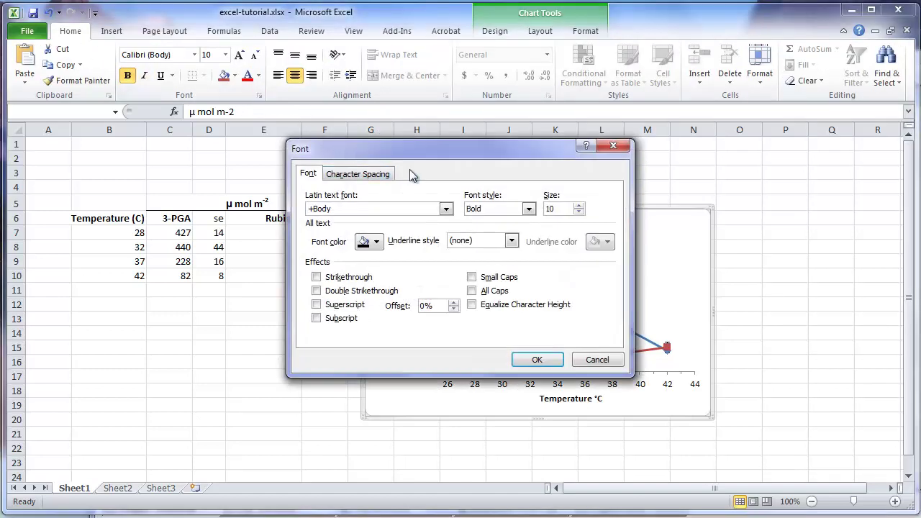
{"action": "left_click", "coordinate": [317, 305]}
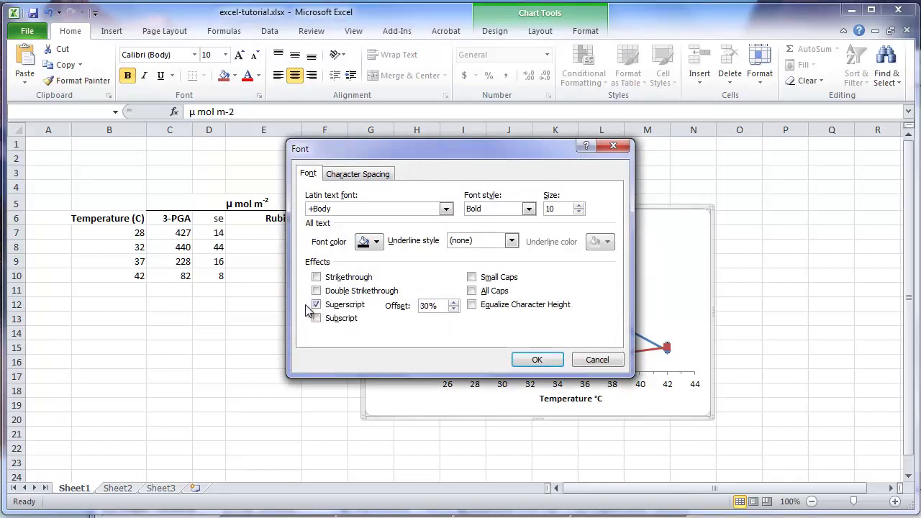
{"action": "left_click", "coordinate": [536, 361]}
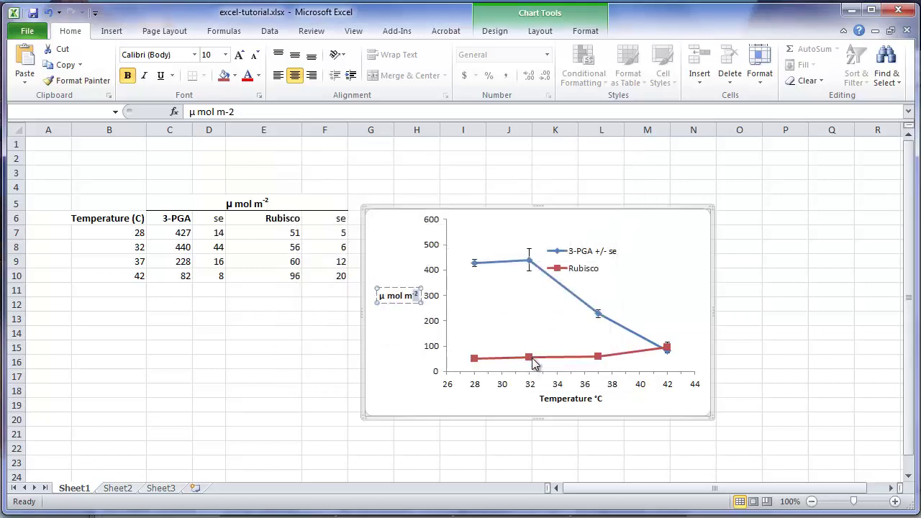
{"action": "left_click", "coordinate": [396, 302]}
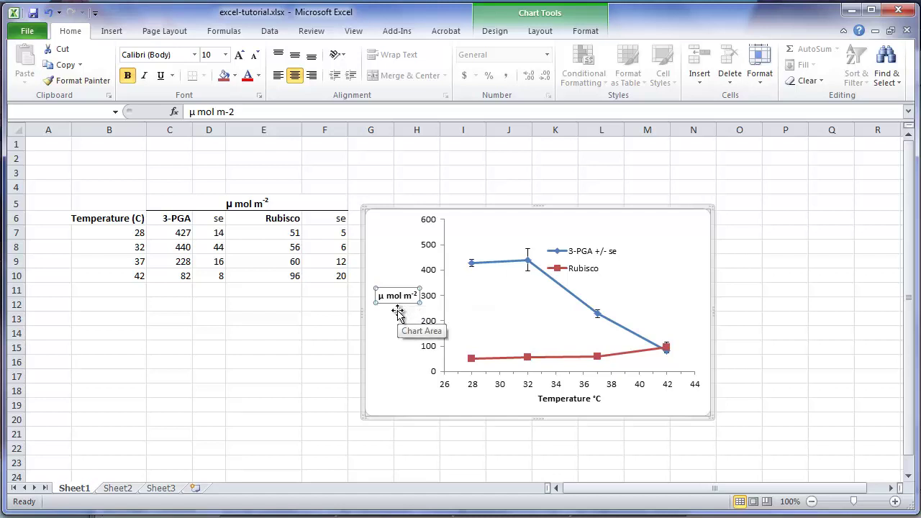
- Change the µ mol m⁻² vertical axis title to a Rotated Title running along the axis
{"action": "left_click", "coordinate": [540, 32]}
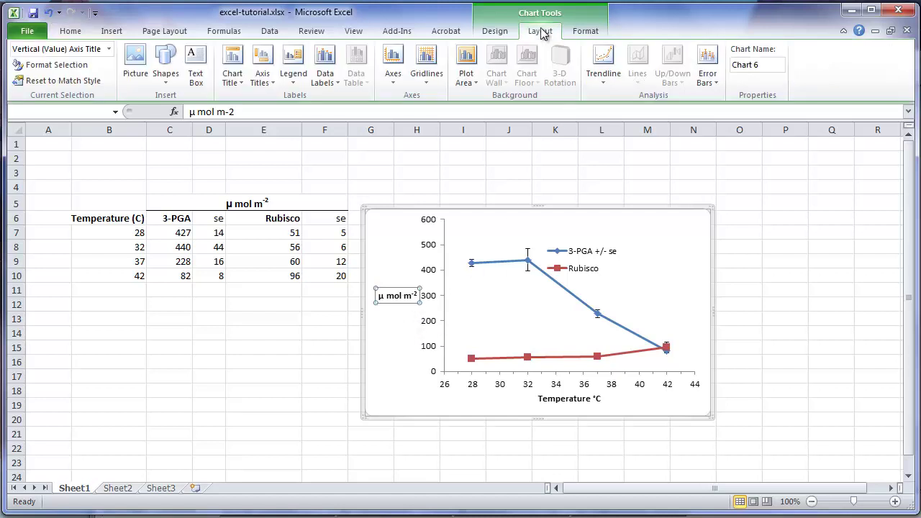
{"action": "left_click", "coordinate": [266, 87]}
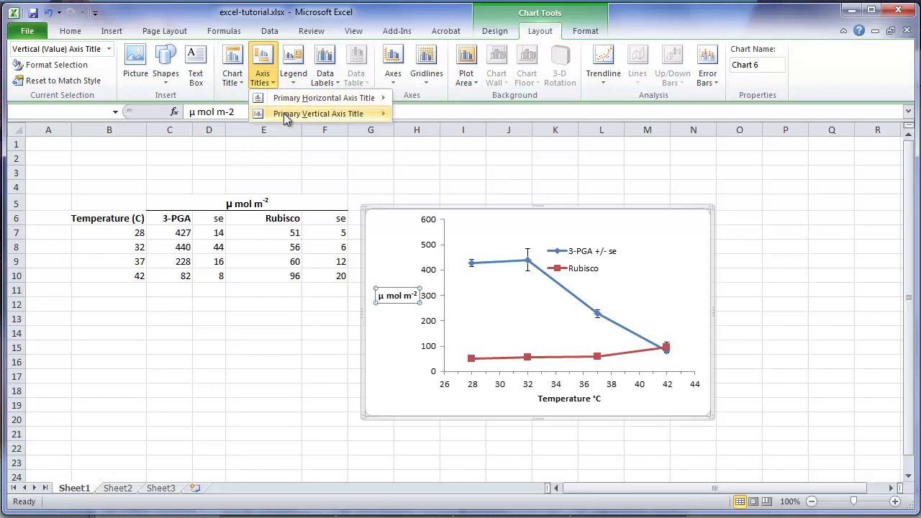
{"action": "mouse_move", "coordinate": [286, 119]}
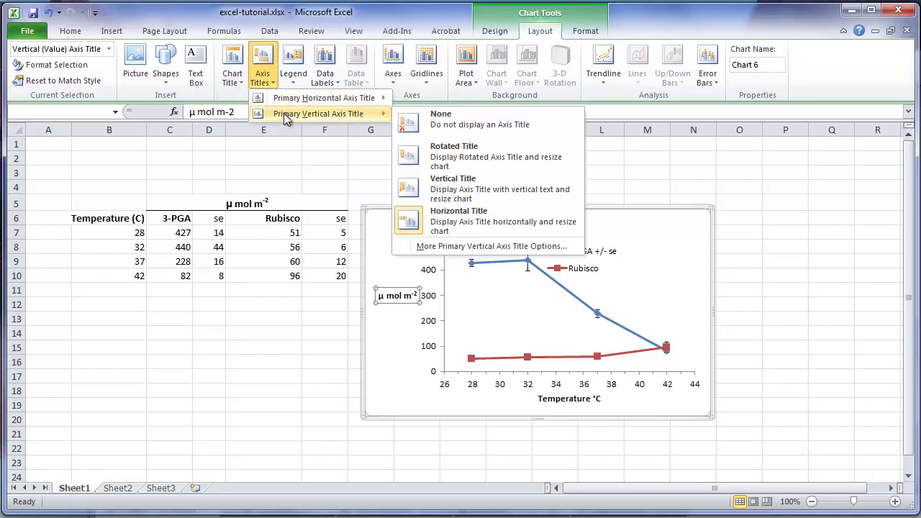
{"action": "left_click", "coordinate": [461, 159]}
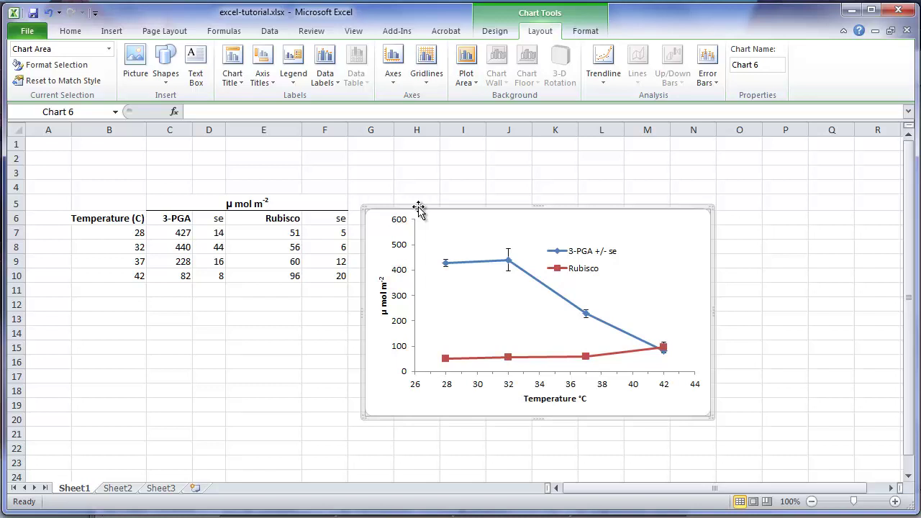
{"action": "left_click", "coordinate": [384, 295]}
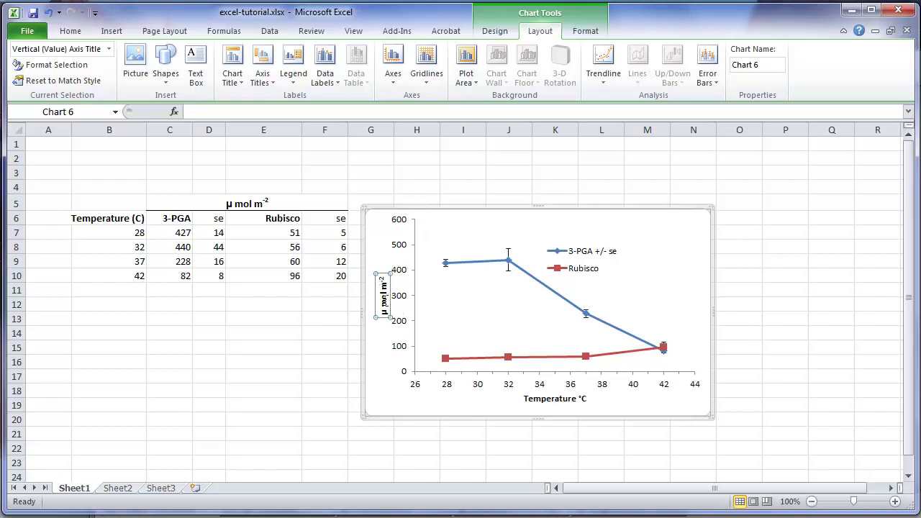
{"action": "left_click", "coordinate": [385, 295]}
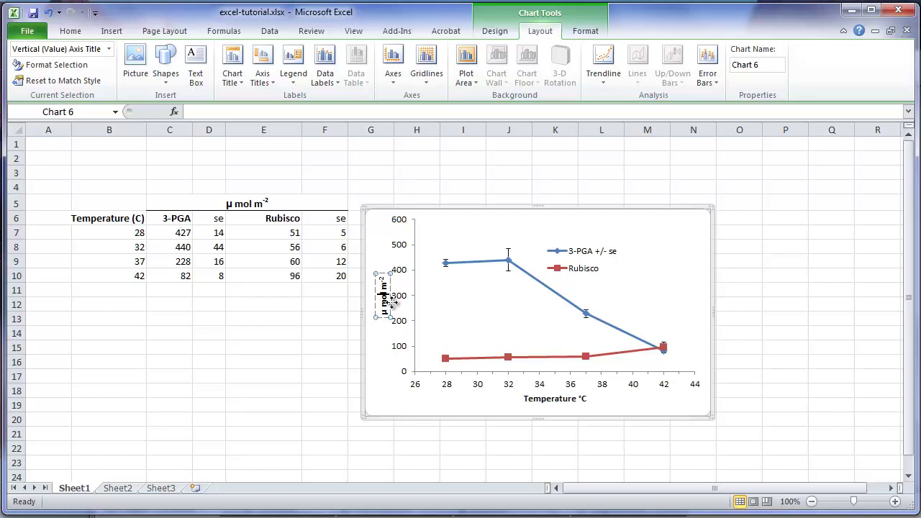
- Select the 3-PGA +/- se data series line in the chart
{"action": "left_click", "coordinate": [421, 213]}
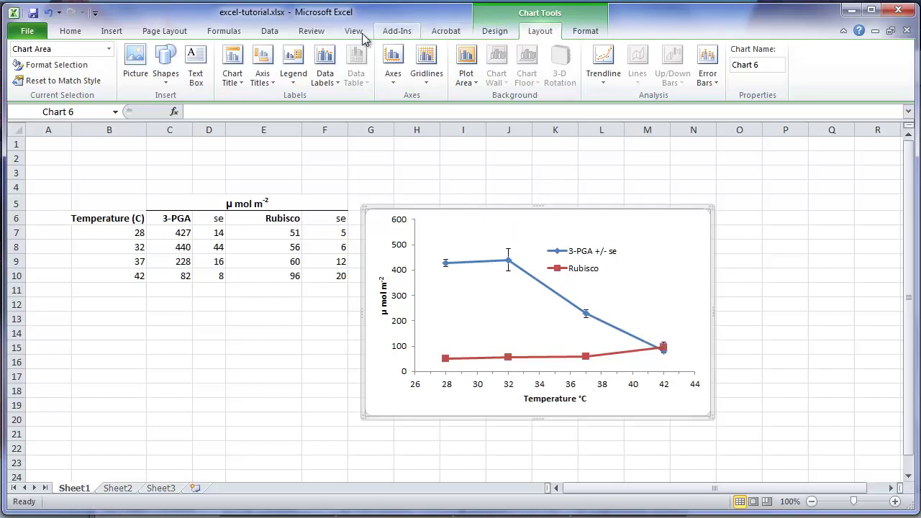
{"action": "left_click", "coordinate": [110, 49]}
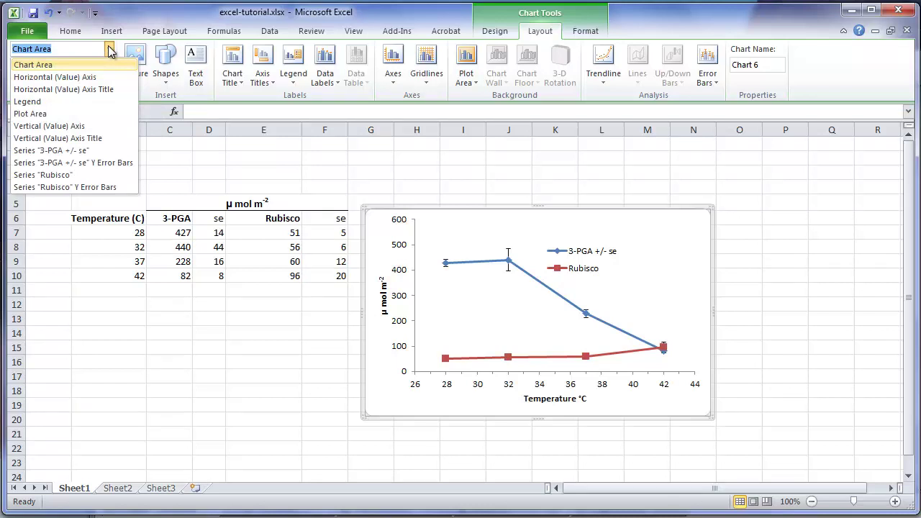
{"action": "left_click", "coordinate": [467, 208]}
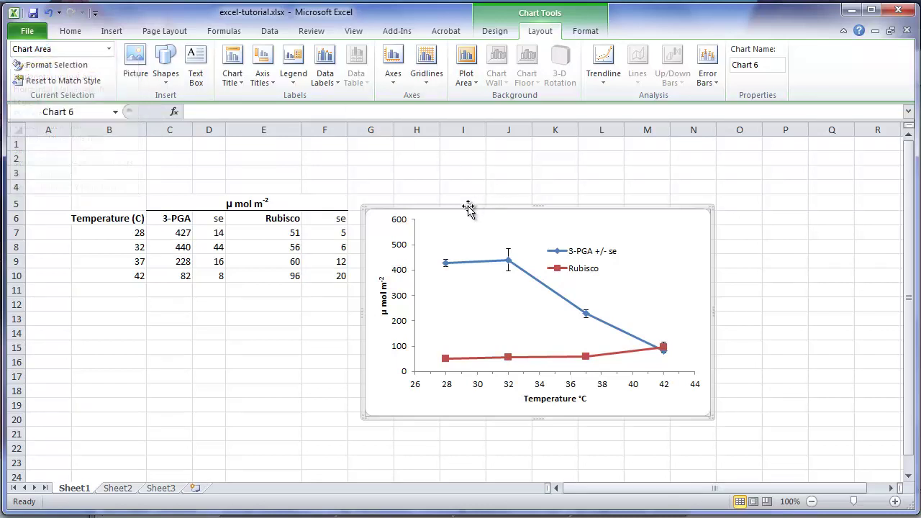
{"action": "left_click", "coordinate": [476, 269]}
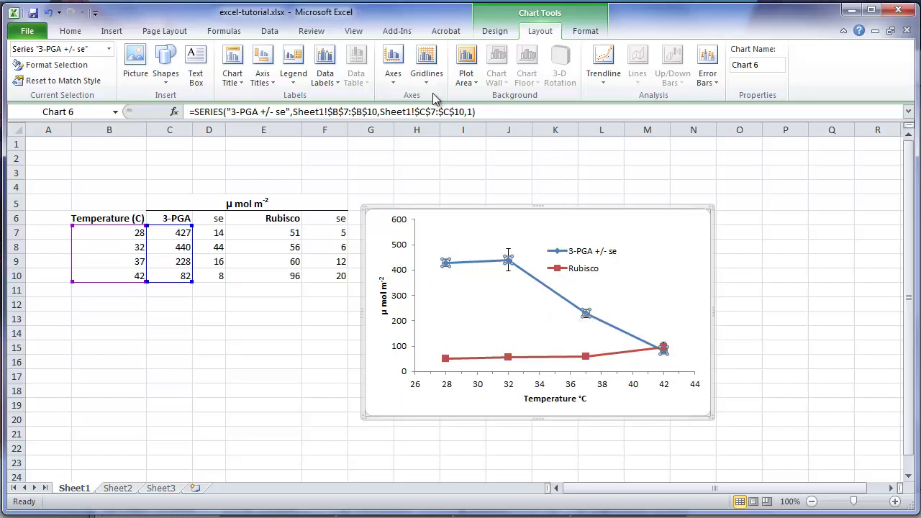
- Open the Format Data Series dialog for the 3-PGA +/- se series
{"action": "left_click", "coordinate": [580, 31]}
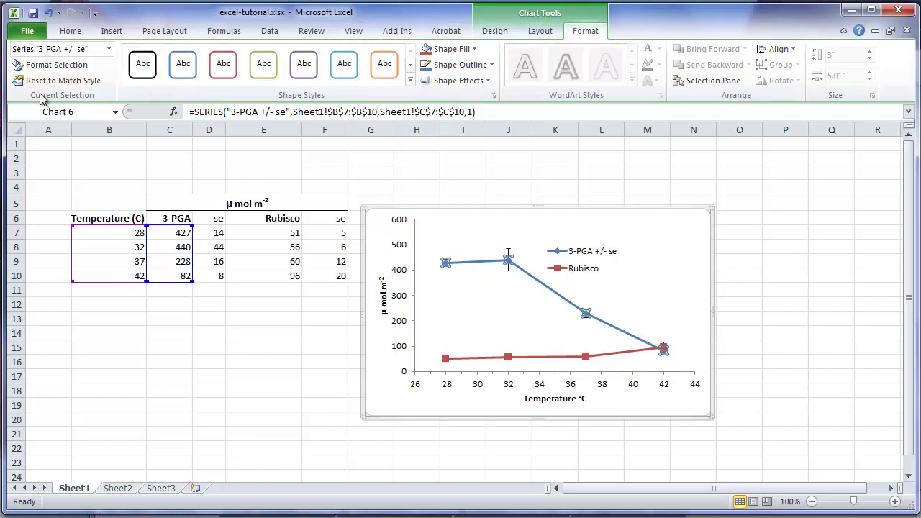
{"action": "left_click", "coordinate": [50, 67]}
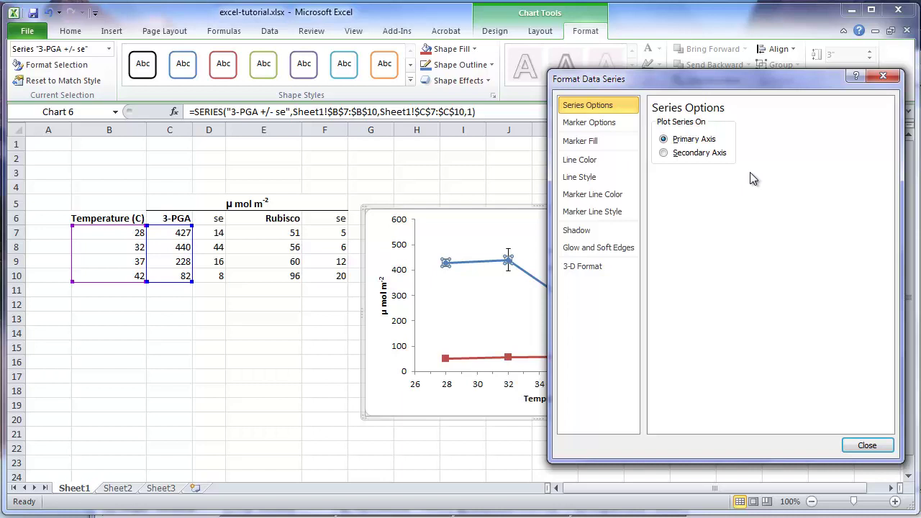
- Give the 3-PGA series built-in circle markers at size 5 with no fill
{"action": "left_click", "coordinate": [583, 127]}
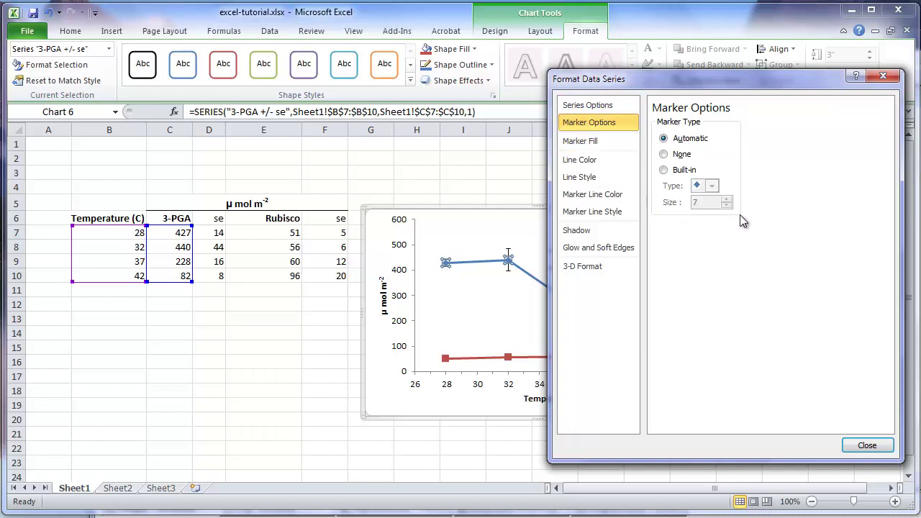
{"action": "left_click", "coordinate": [664, 170]}
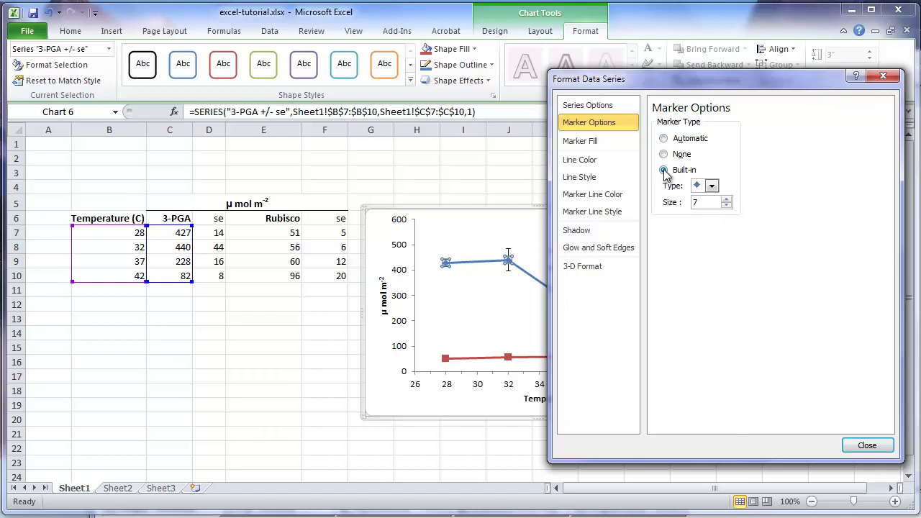
{"action": "left_click", "coordinate": [712, 186]}
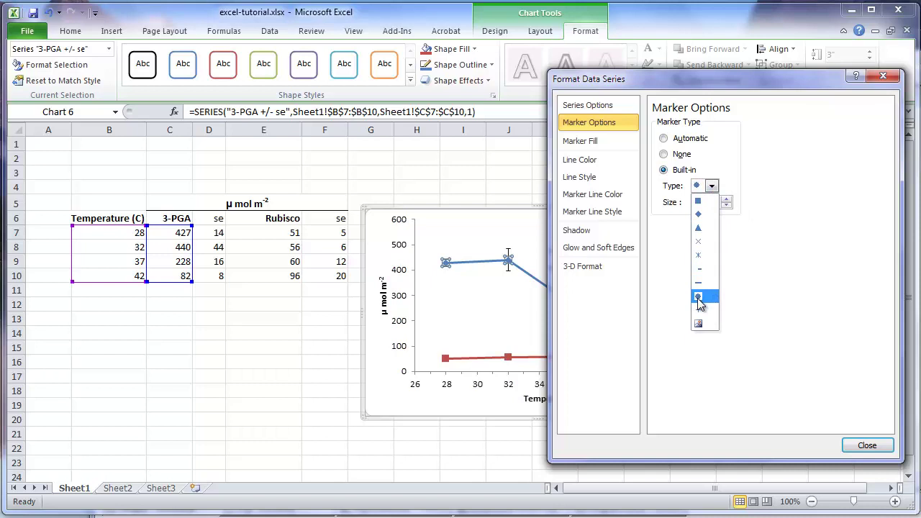
{"action": "left_click", "coordinate": [699, 296]}
{"action": "left_click", "coordinate": [726, 205]}
{"action": "left_click", "coordinate": [727, 205]}
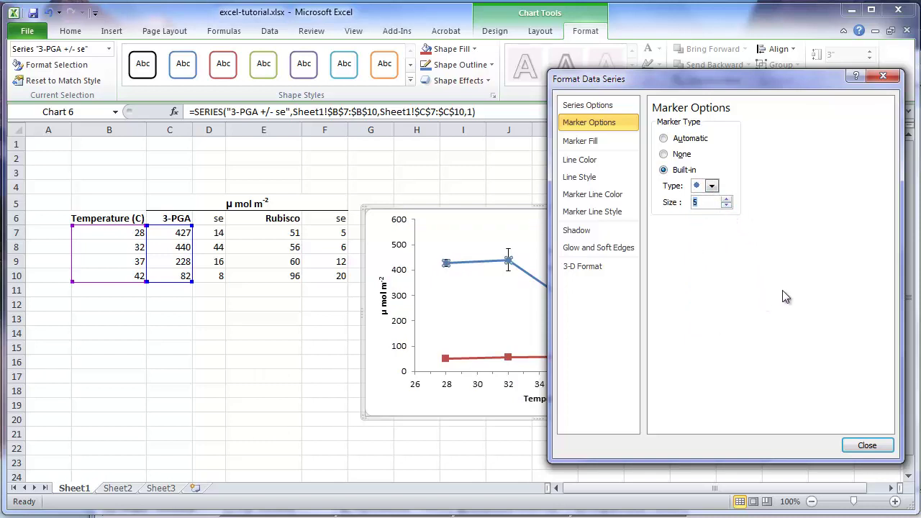
{"action": "left_click", "coordinate": [581, 144]}
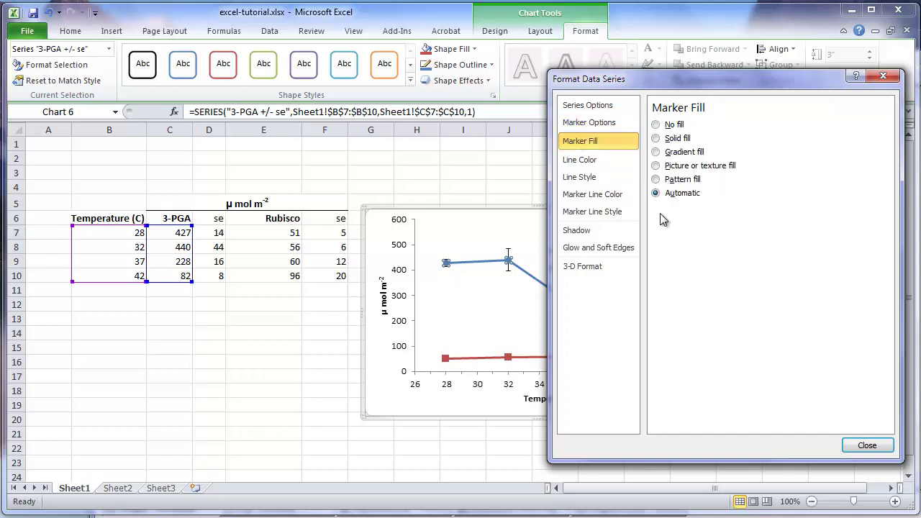
{"action": "left_click", "coordinate": [659, 126]}
- Thin the 3-PGA line to 1.5 pt and close the dialog
{"action": "left_click", "coordinate": [592, 182]}
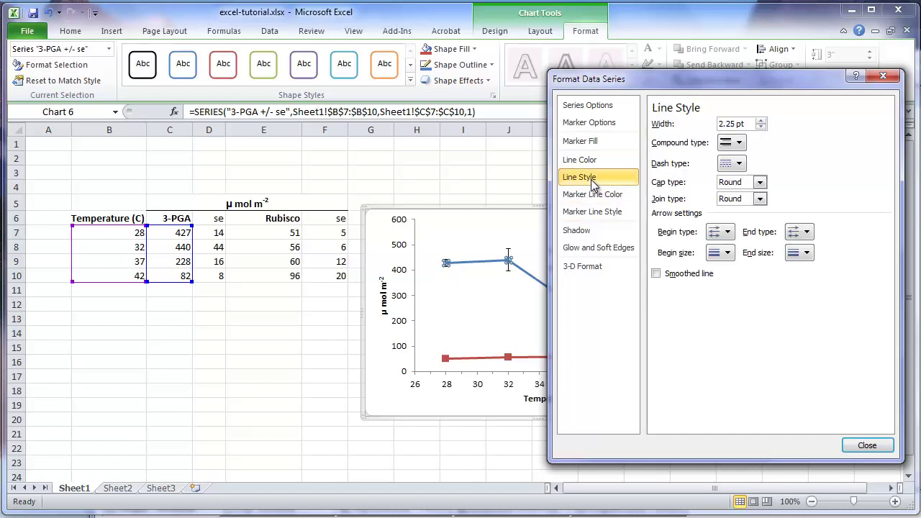
{"action": "left_click", "coordinate": [761, 128]}
{"action": "left_click", "coordinate": [761, 128]}
{"action": "left_click", "coordinate": [761, 127]}
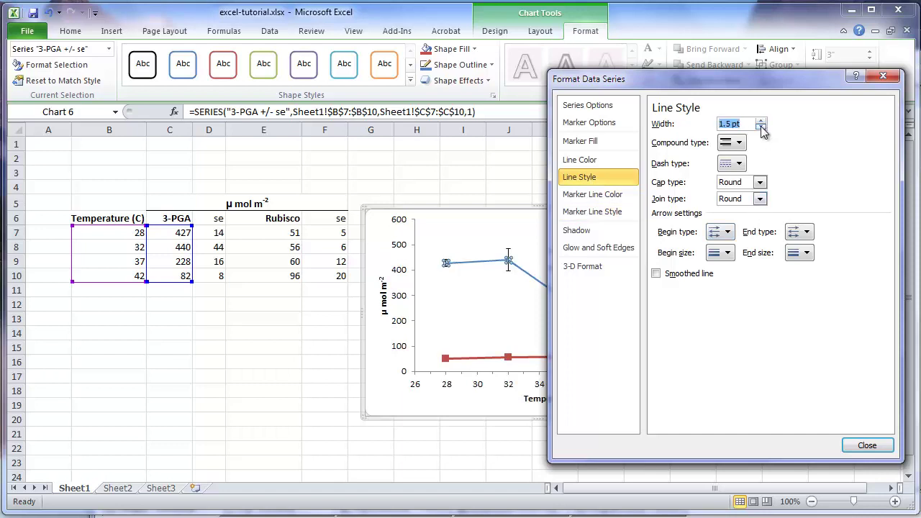
{"action": "left_click", "coordinate": [867, 446]}
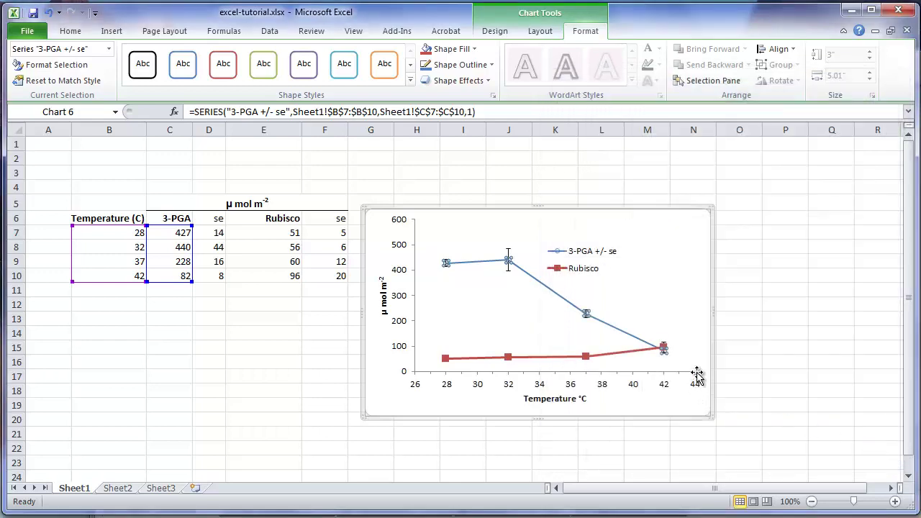
{"action": "left_click", "coordinate": [625, 208]}
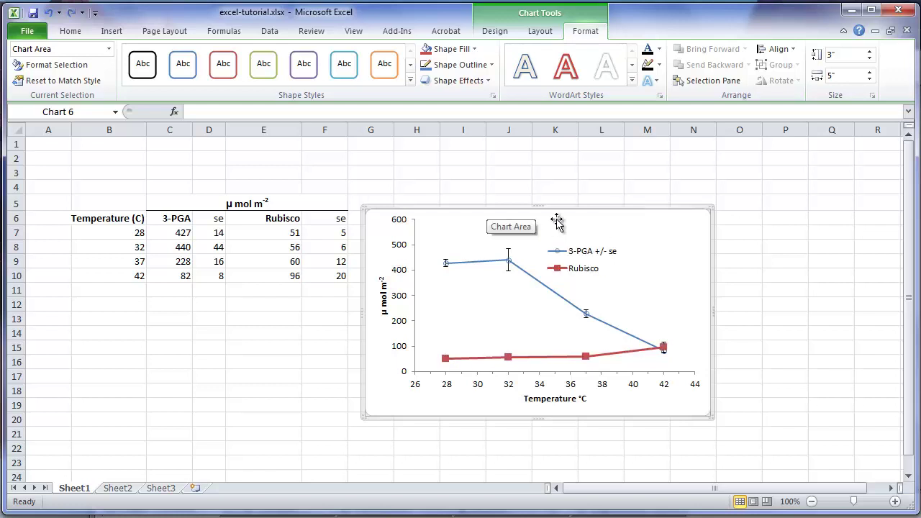
- Give the Rubisco series built-in diamond markers at size 5
{"action": "left_click", "coordinate": [480, 359]}
{"action": "right_click", "coordinate": [481, 360]}
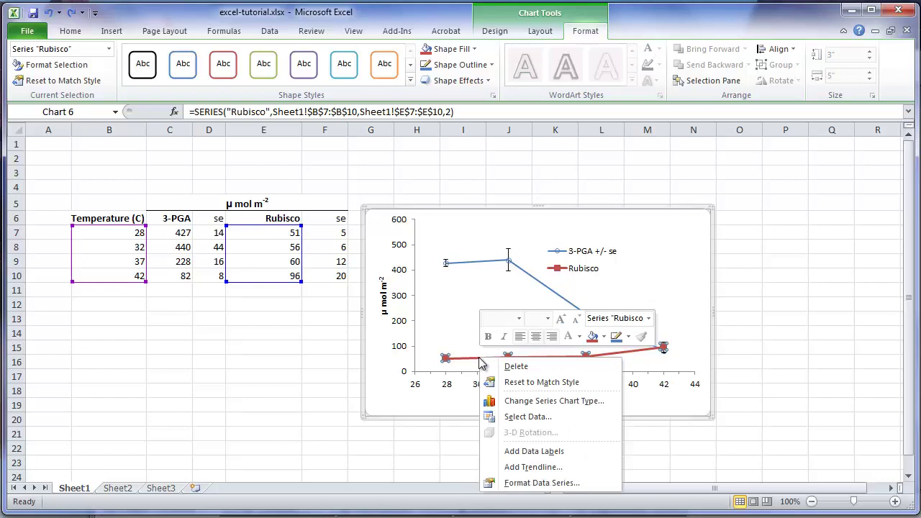
{"action": "left_click", "coordinate": [546, 485]}
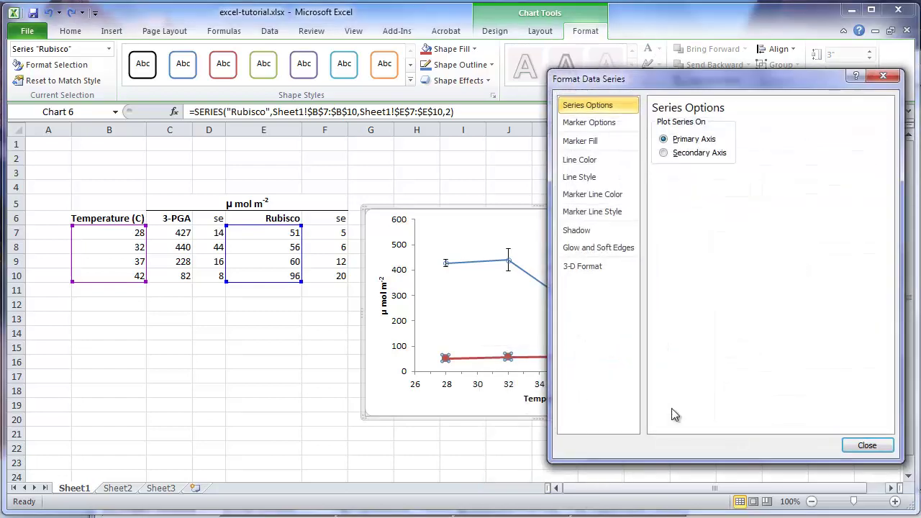
{"action": "left_click", "coordinate": [586, 123]}
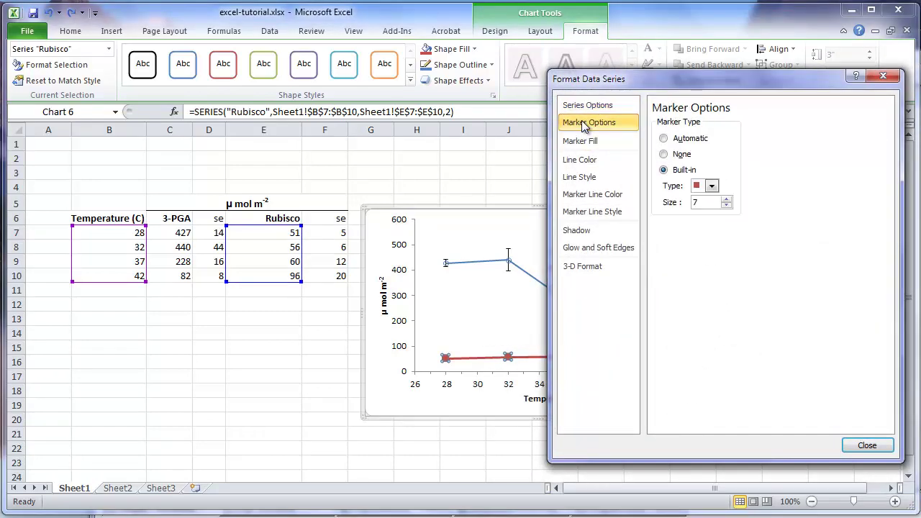
{"action": "left_click", "coordinate": [713, 187]}
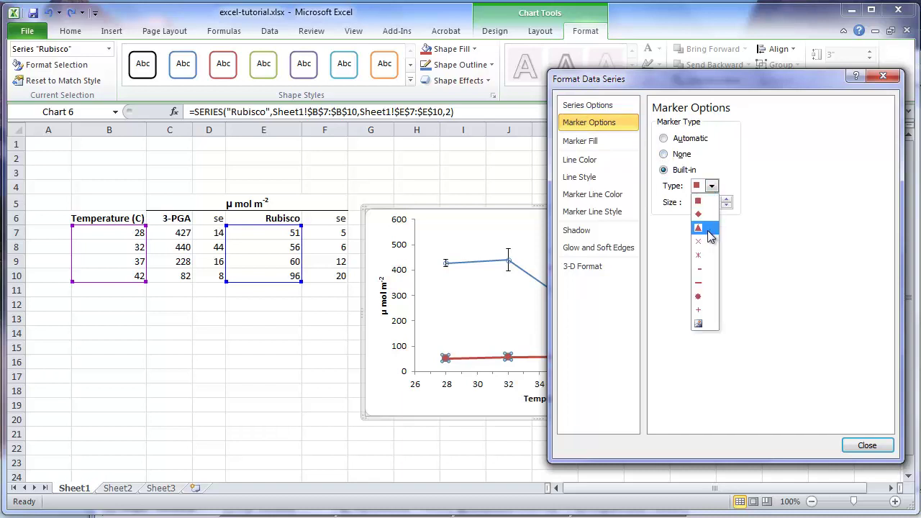
{"action": "left_click", "coordinate": [699, 214]}
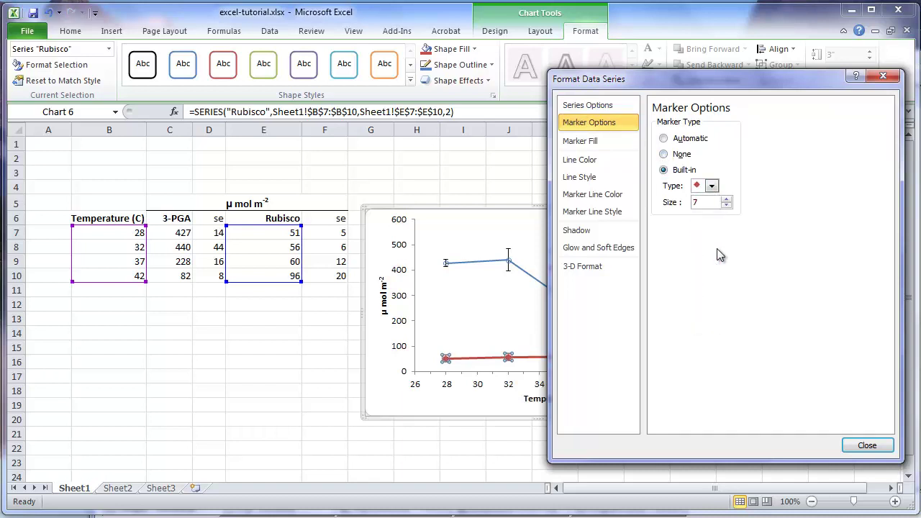
{"action": "left_click", "coordinate": [727, 206]}
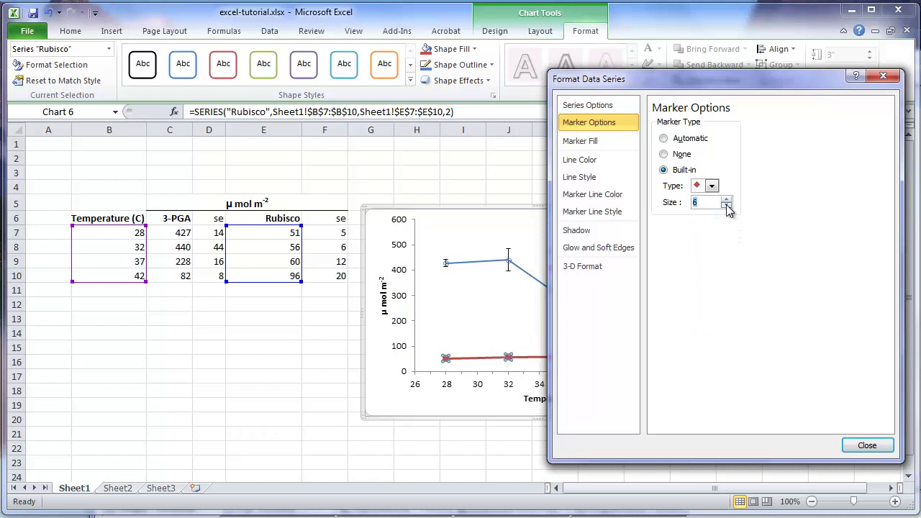
{"action": "left_click", "coordinate": [727, 206]}
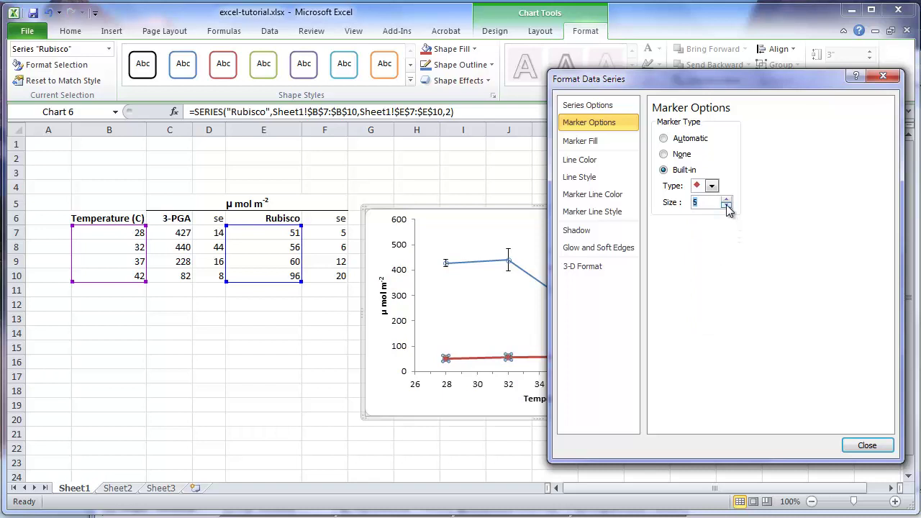
- Make the Rubisco line dashed at 1.5 pt width and close the dialog
{"action": "left_click", "coordinate": [587, 180]}
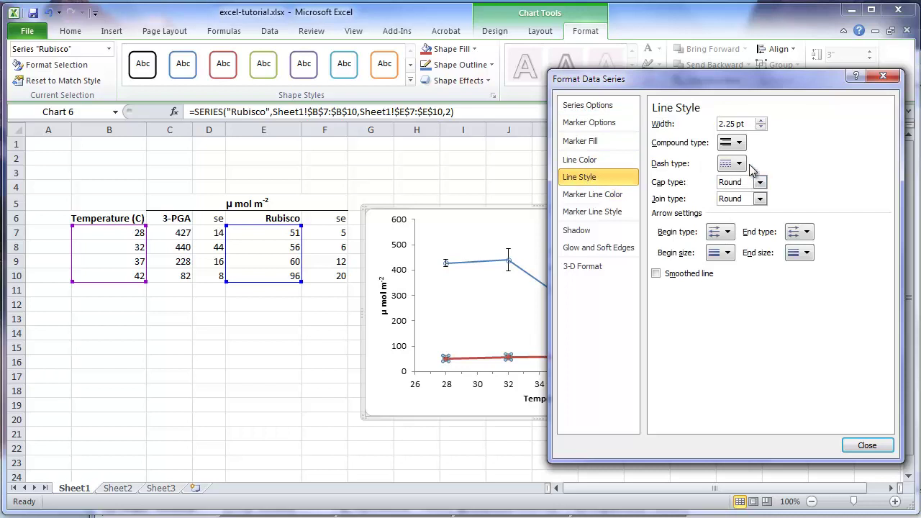
{"action": "left_click", "coordinate": [739, 164]}
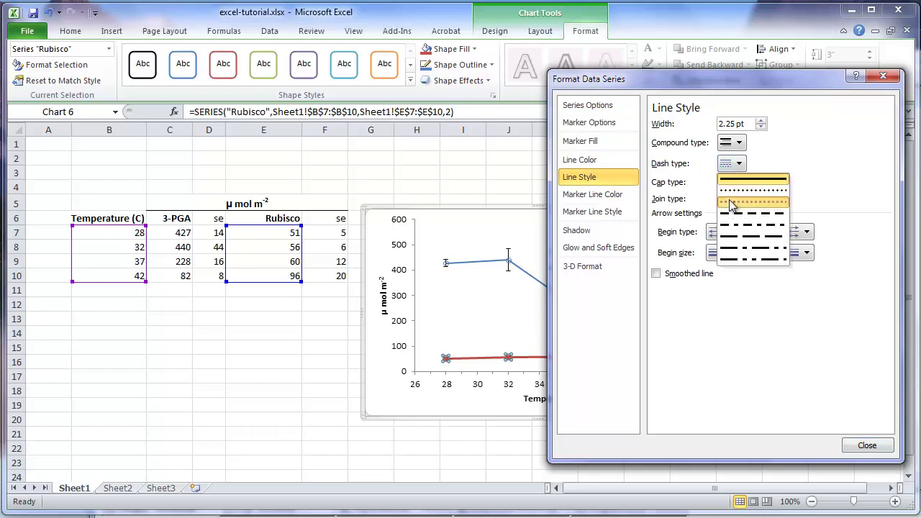
{"action": "left_click", "coordinate": [738, 203]}
{"action": "left_click", "coordinate": [762, 128]}
{"action": "left_click", "coordinate": [761, 128]}
{"action": "left_click", "coordinate": [762, 128]}
{"action": "left_click", "coordinate": [867, 445]}
{"action": "left_click", "coordinate": [505, 210]}
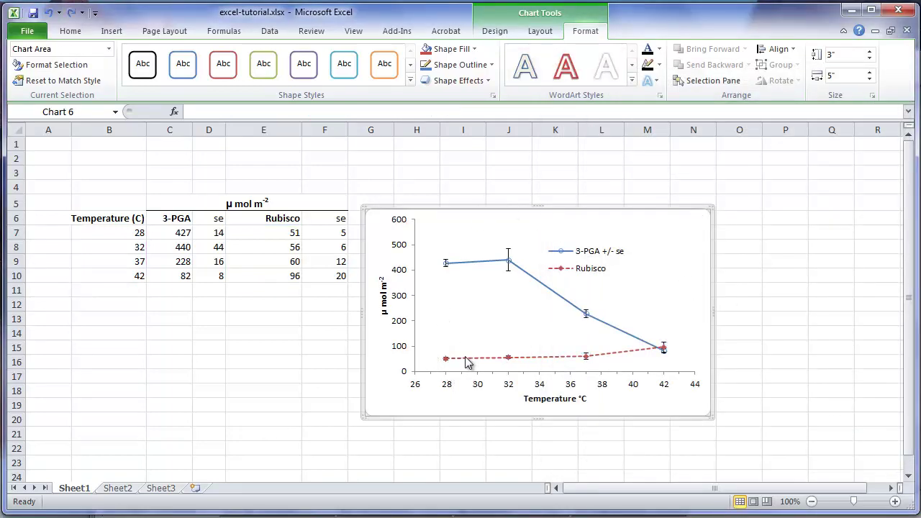
{"action": "mouse_move", "coordinate": [466, 362]}
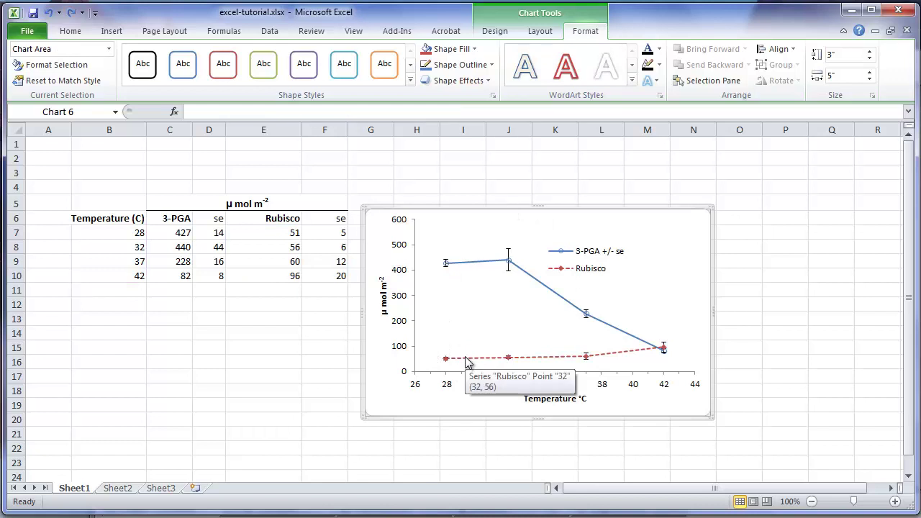
- Set the Rubisco diamond markers' fill to No fill
{"action": "left_click", "coordinate": [469, 360]}
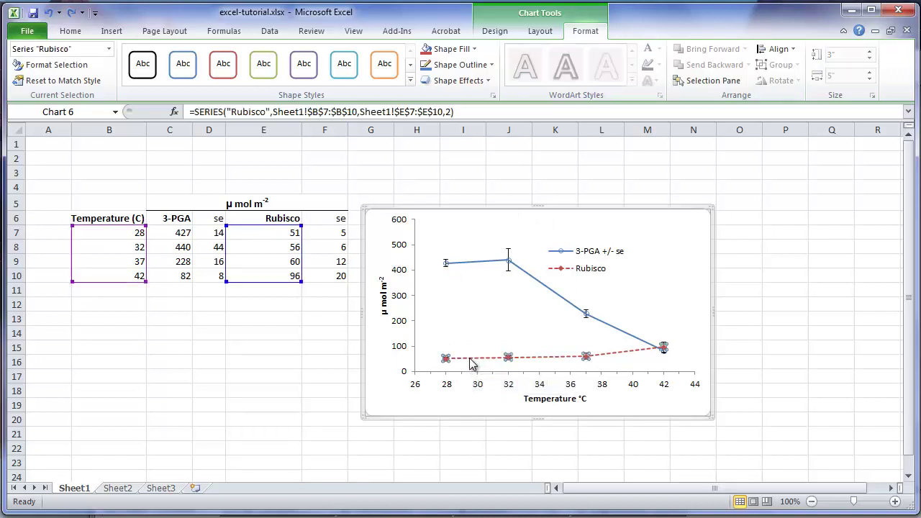
{"action": "right_click", "coordinate": [470, 359]}
{"action": "left_click", "coordinate": [526, 483]}
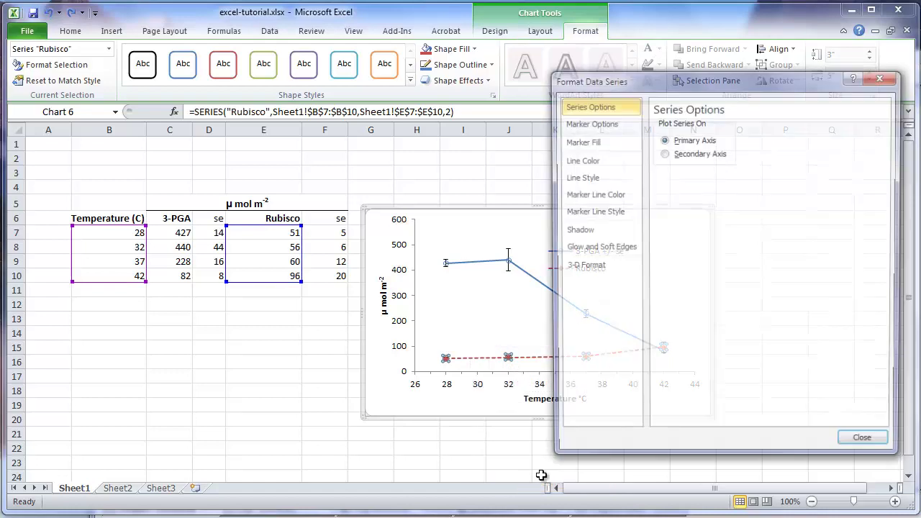
{"action": "left_click", "coordinate": [588, 142]}
{"action": "left_click", "coordinate": [657, 125]}
{"action": "left_click", "coordinate": [865, 446]}
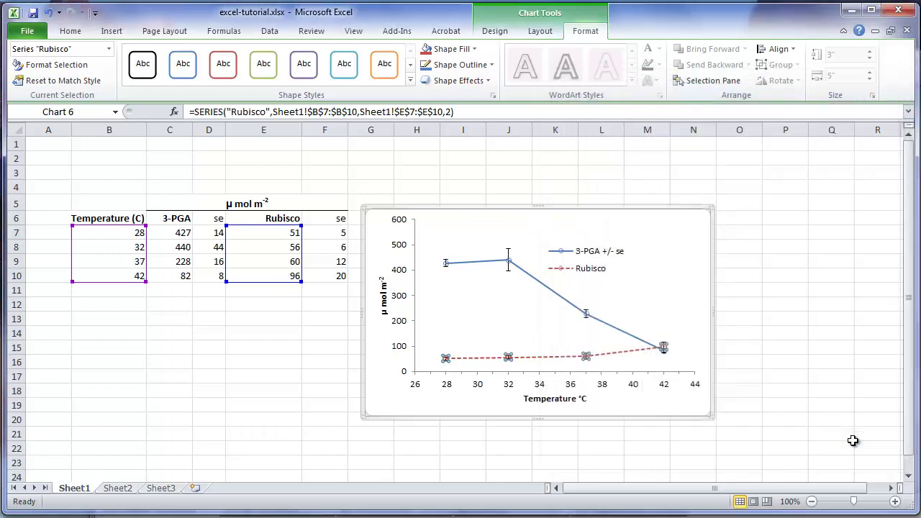
{"action": "left_click", "coordinate": [428, 207]}
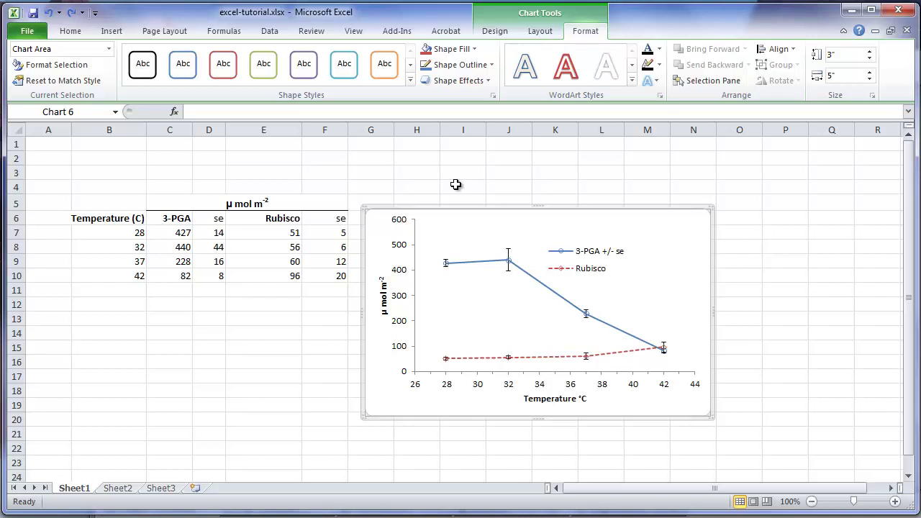
- Make the 3-PGA line black and give its markers solid outlines
{"action": "left_click", "coordinate": [473, 266]}
{"action": "right_click", "coordinate": [473, 266]}
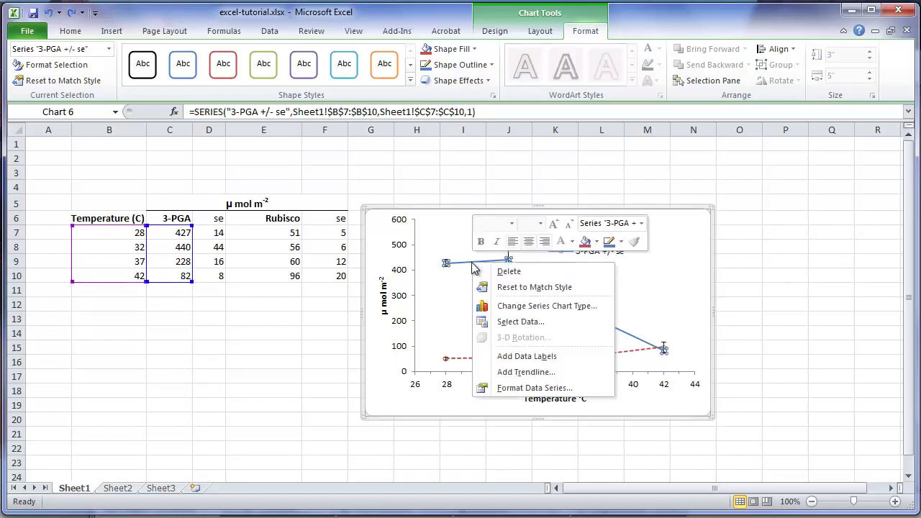
{"action": "left_click", "coordinate": [511, 390]}
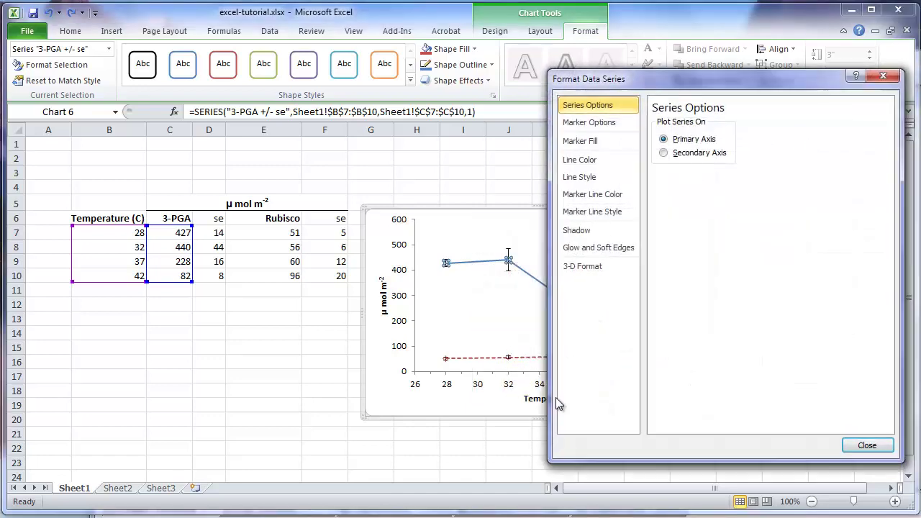
{"action": "left_click", "coordinate": [582, 161]}
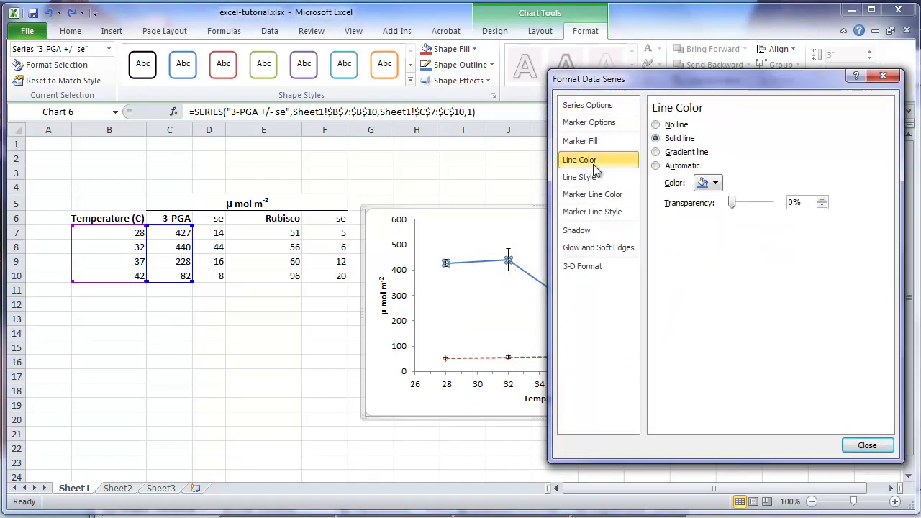
{"action": "left_click", "coordinate": [717, 184]}
{"action": "left_click", "coordinate": [712, 213]}
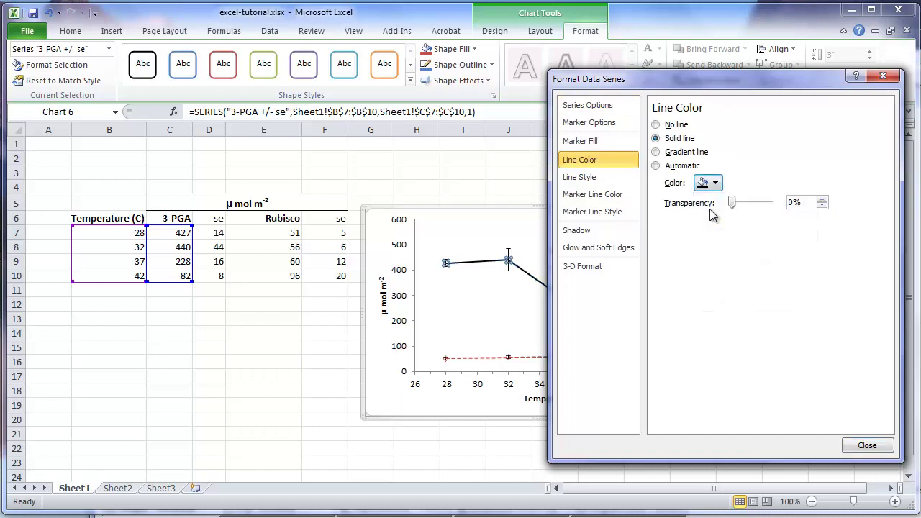
{"action": "left_click", "coordinate": [587, 196]}
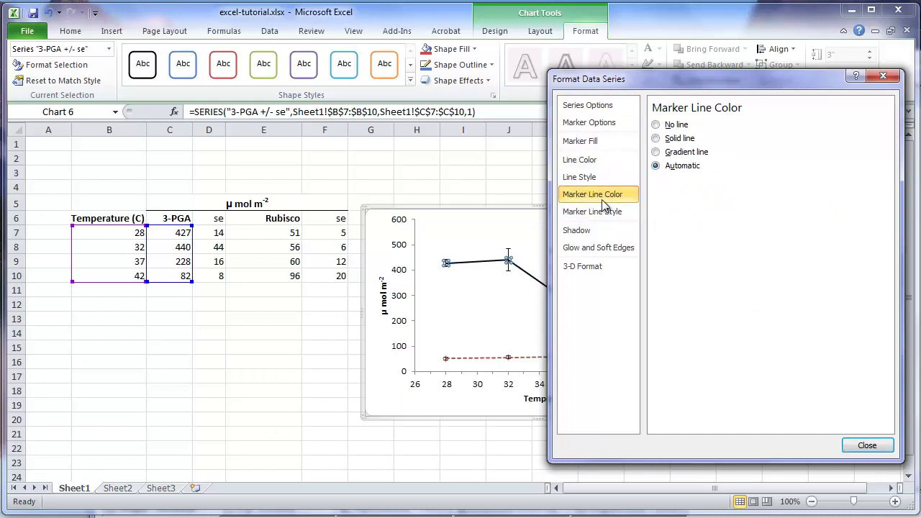
{"action": "left_click", "coordinate": [656, 138]}
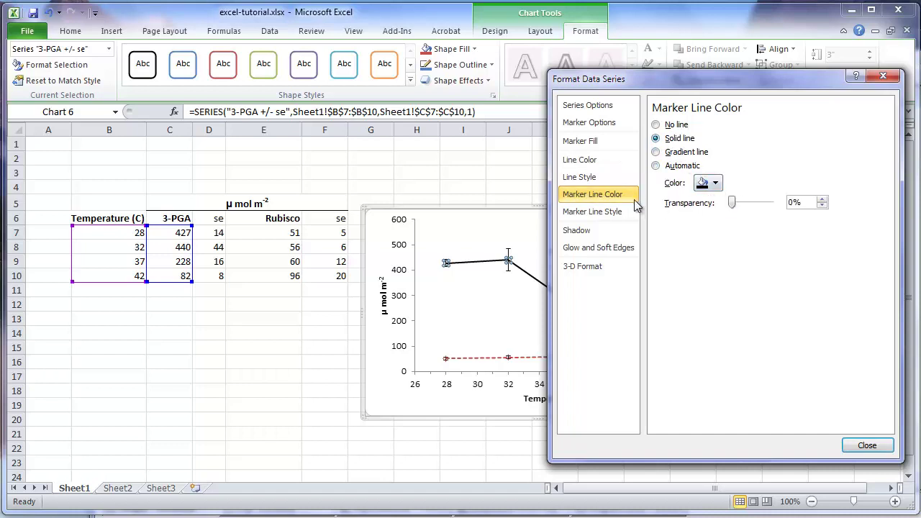
{"action": "left_click", "coordinate": [857, 447]}
{"action": "left_click", "coordinate": [482, 208]}
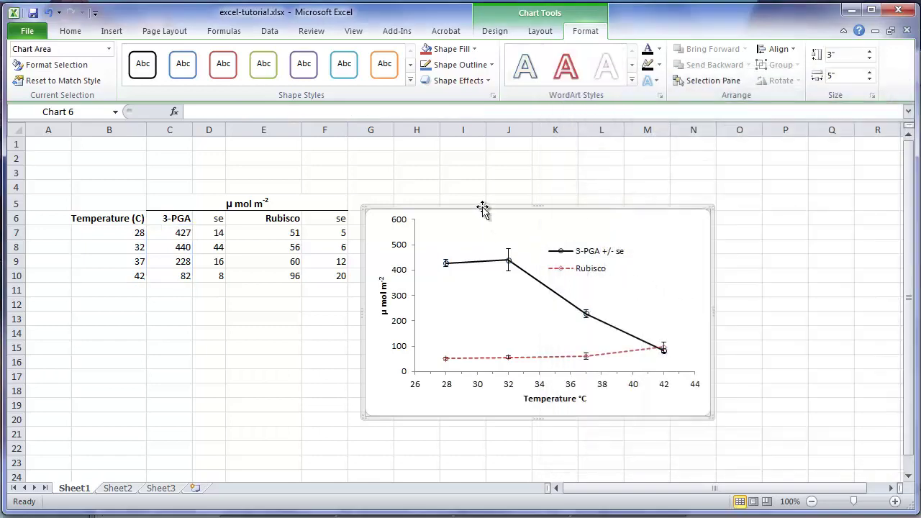
- Make the Rubisco line black and give its diamond markers solid outlines
{"action": "left_click", "coordinate": [486, 362]}
{"action": "right_click", "coordinate": [486, 362]}
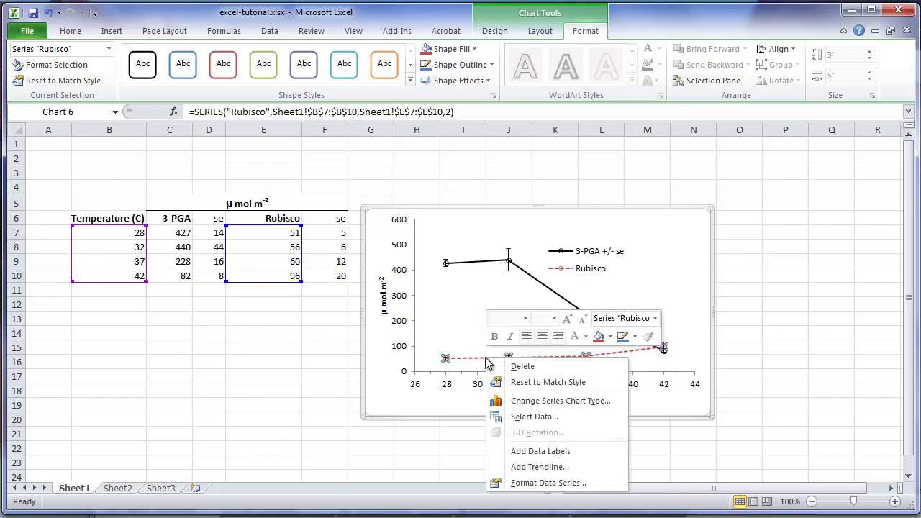
{"action": "left_click", "coordinate": [547, 483]}
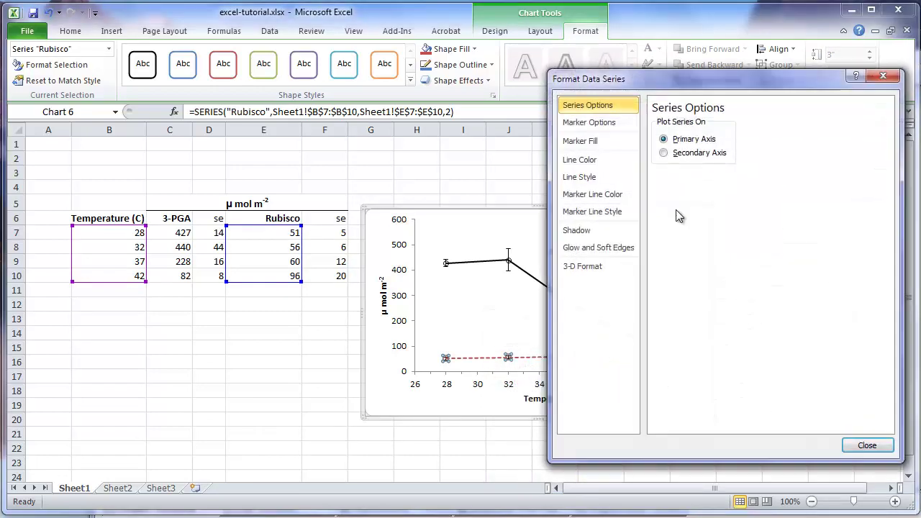
{"action": "left_click", "coordinate": [582, 161]}
{"action": "left_click", "coordinate": [714, 183]}
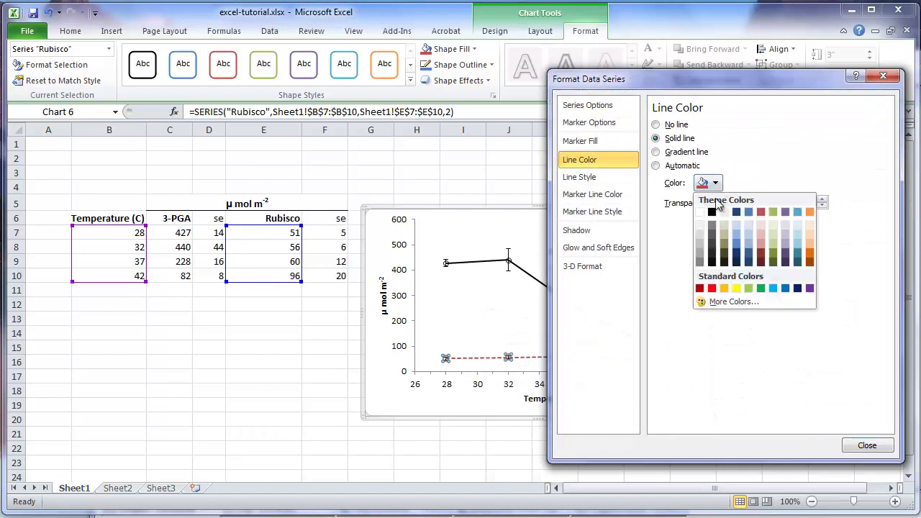
{"action": "left_click", "coordinate": [712, 214]}
{"action": "left_click", "coordinate": [598, 196]}
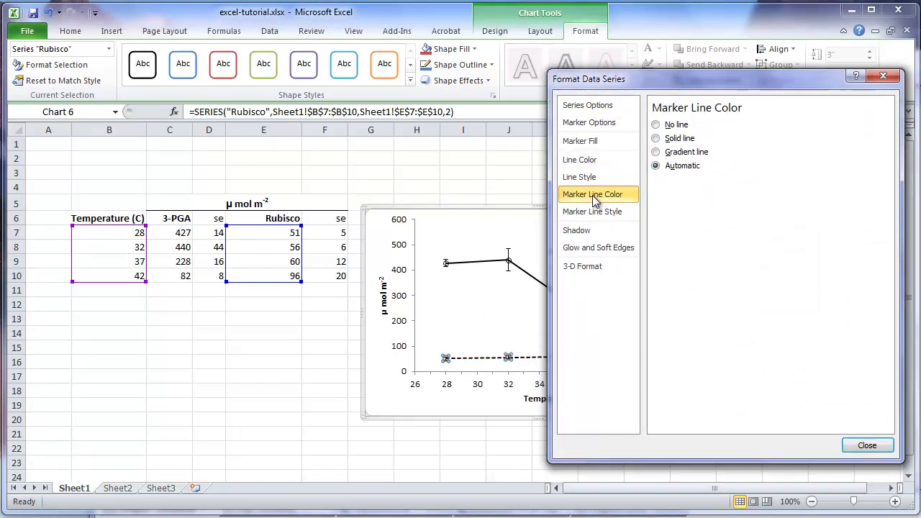
{"action": "left_click", "coordinate": [656, 138]}
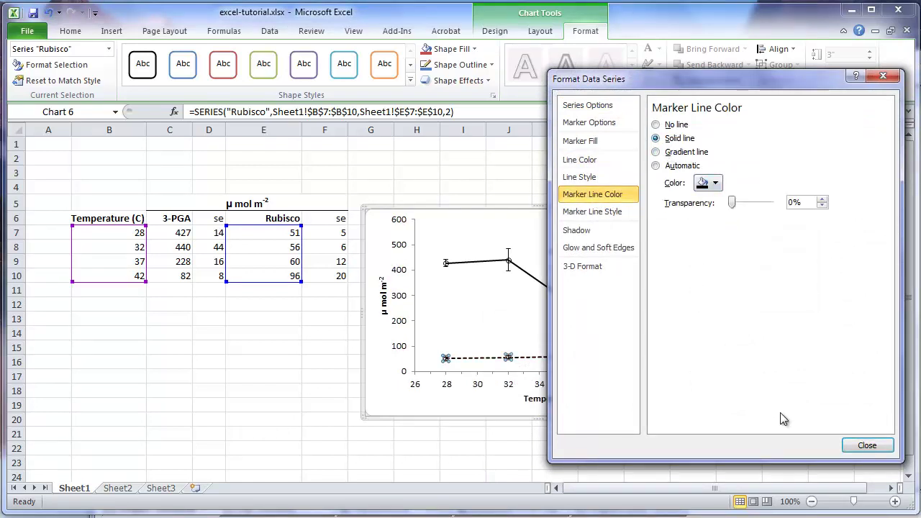
{"action": "left_click", "coordinate": [866, 446]}
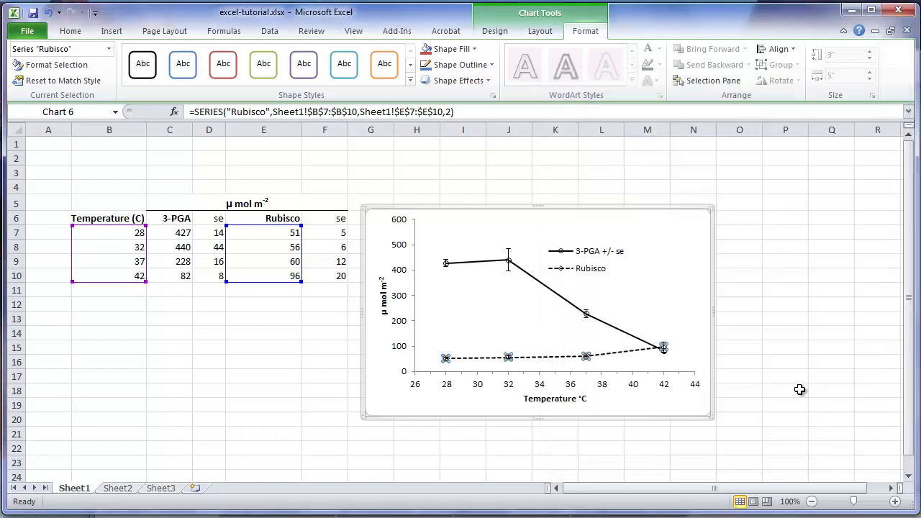
{"action": "left_click", "coordinate": [493, 207]}
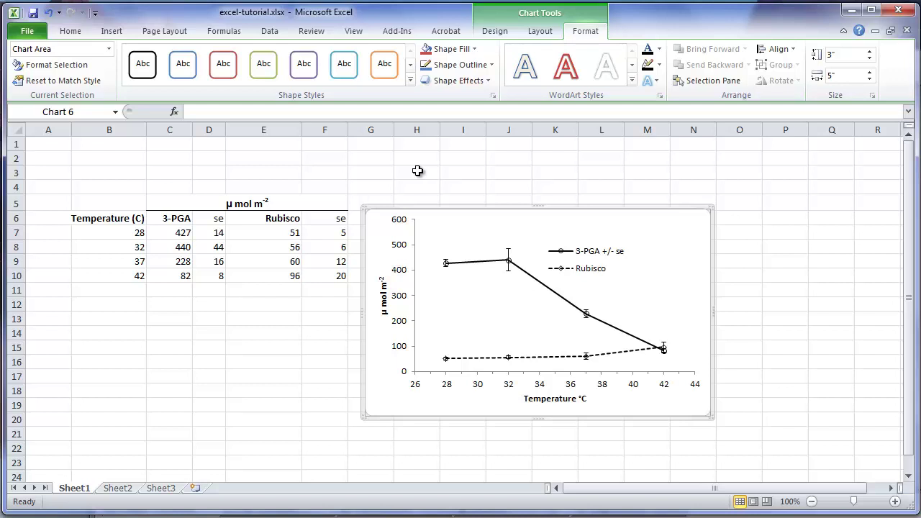
- Set the Rubisco series to plot on the Secondary Axis in Format Data Series
{"action": "left_click", "coordinate": [485, 360]}
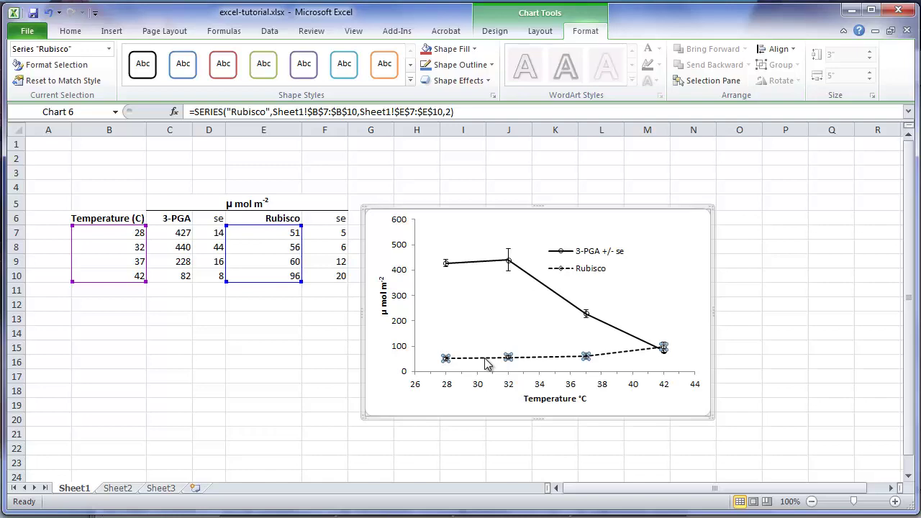
{"action": "right_click", "coordinate": [485, 363]}
{"action": "left_click", "coordinate": [560, 485]}
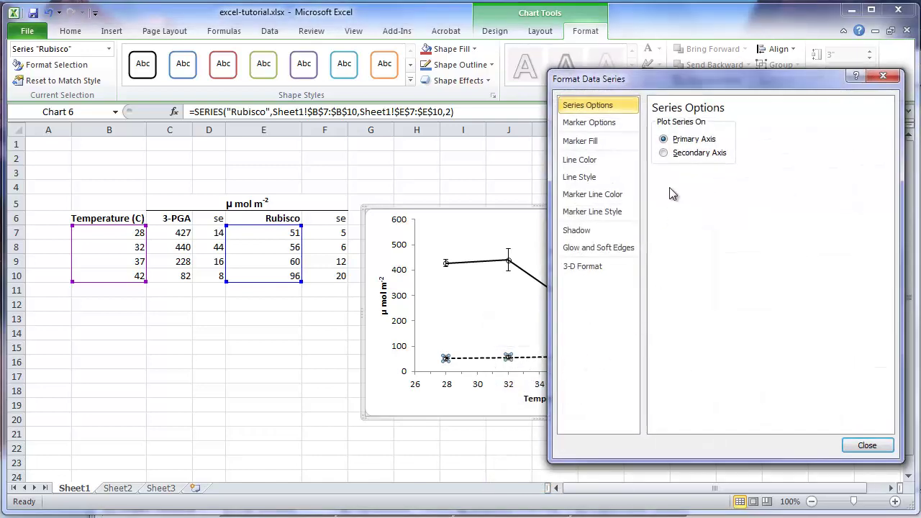
{"action": "left_click", "coordinate": [664, 154]}
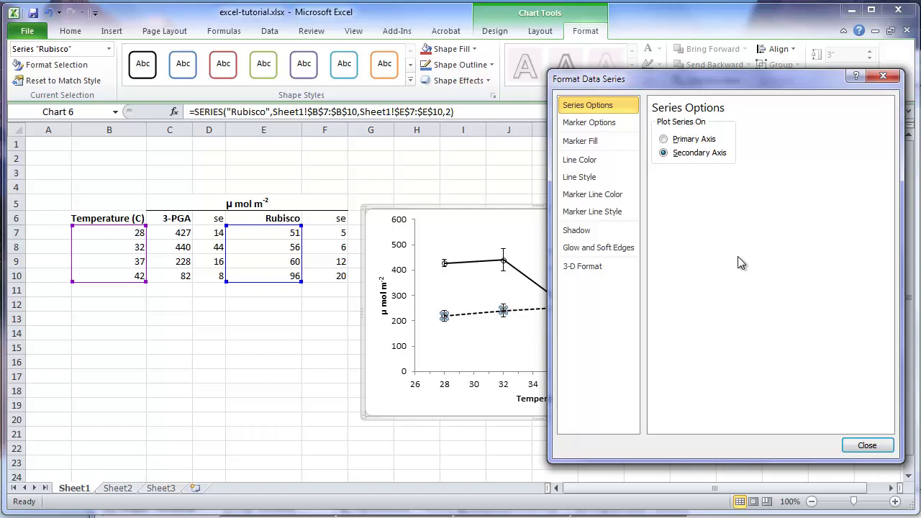
{"action": "left_click", "coordinate": [854, 444]}
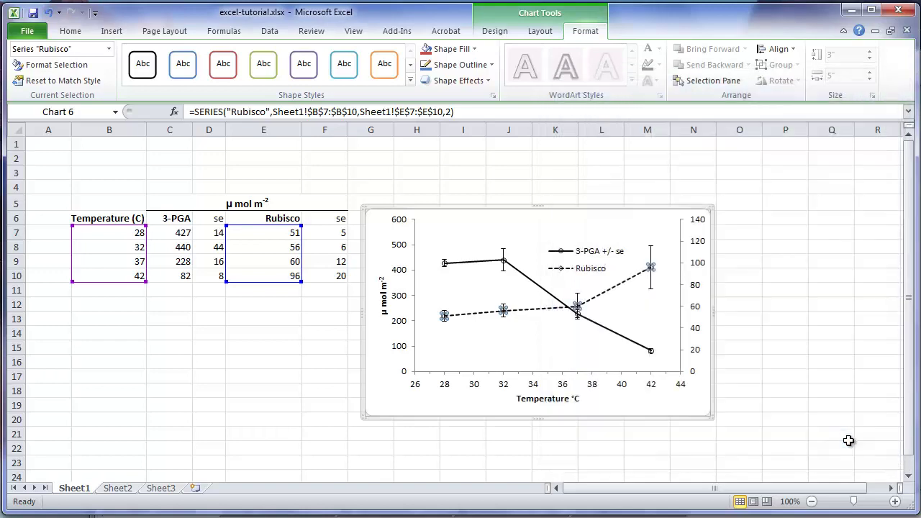
- Fix the secondary vertical axis maximum at 300 instead of automatic
{"action": "left_click", "coordinate": [508, 208]}
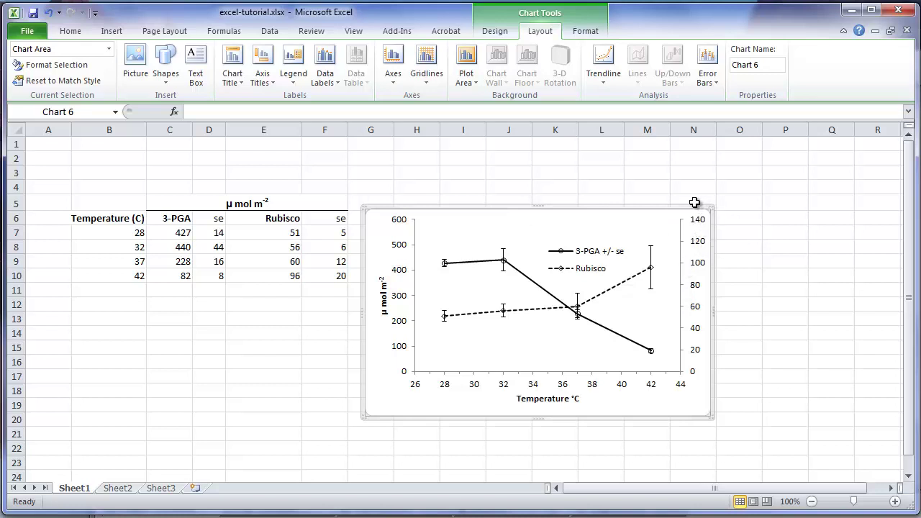
{"action": "left_click", "coordinate": [393, 80]}
{"action": "mouse_move", "coordinate": [403, 150]}
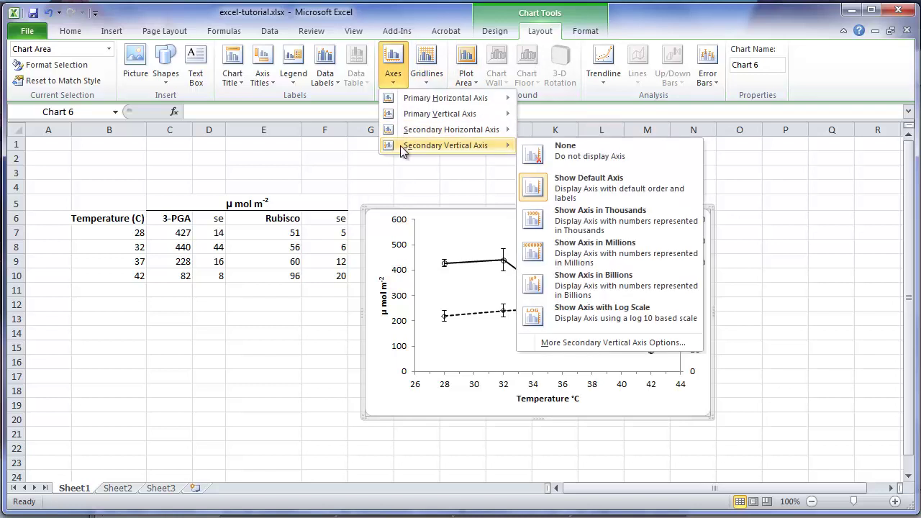
{"action": "left_click", "coordinate": [592, 344]}
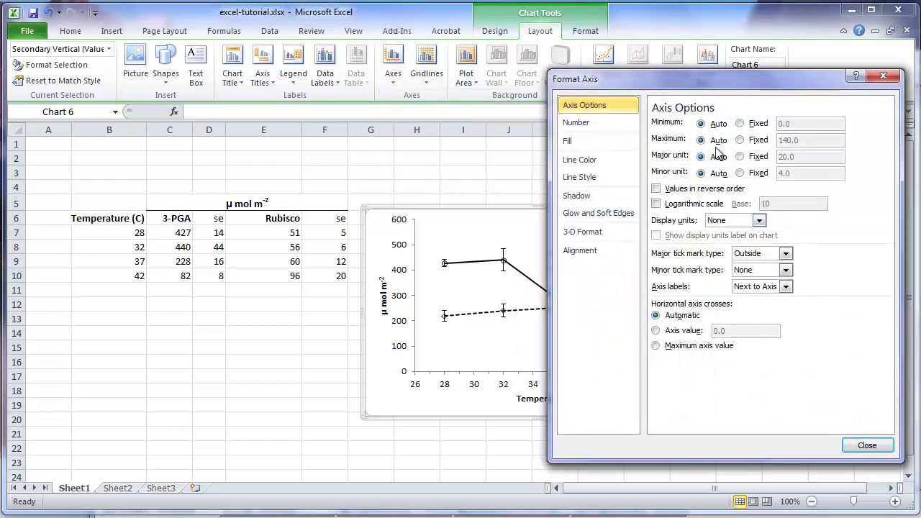
{"action": "left_click", "coordinate": [741, 141]}
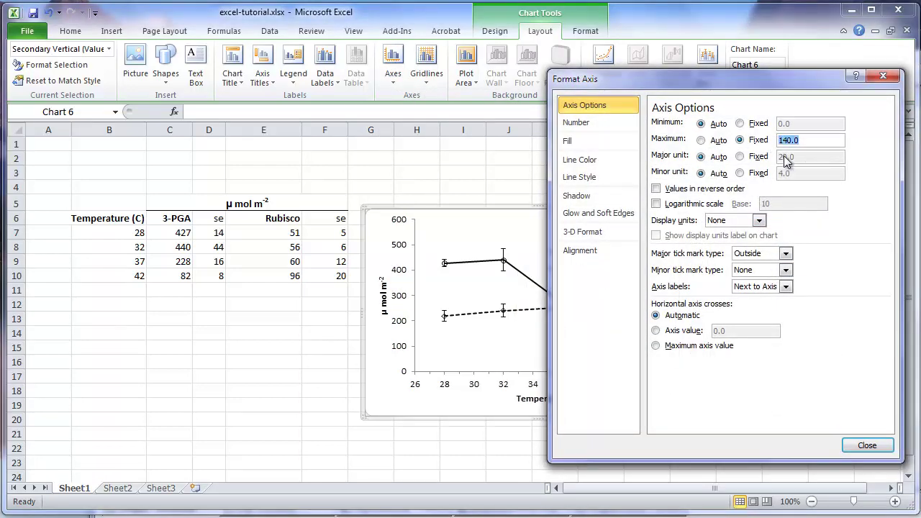
{"action": "type", "text": "300"}
{"action": "left_click", "coordinate": [867, 444]}
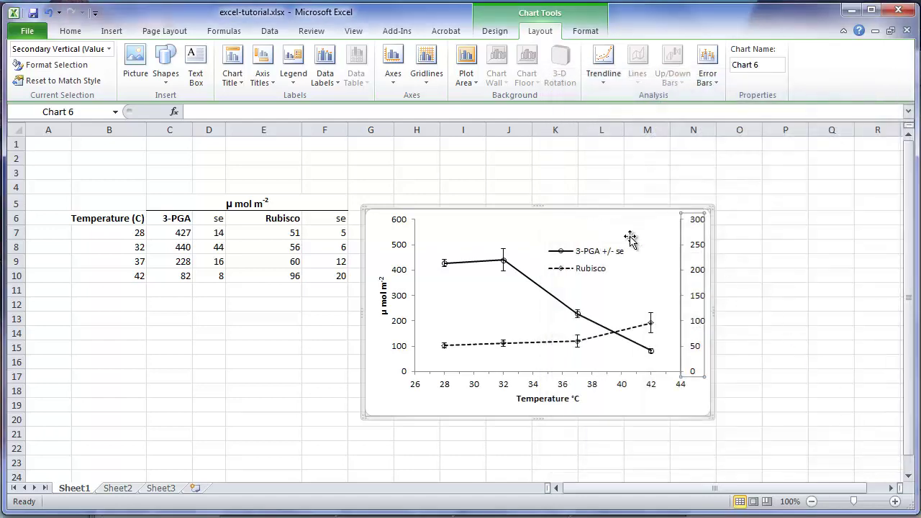
{"action": "left_click", "coordinate": [524, 209]}
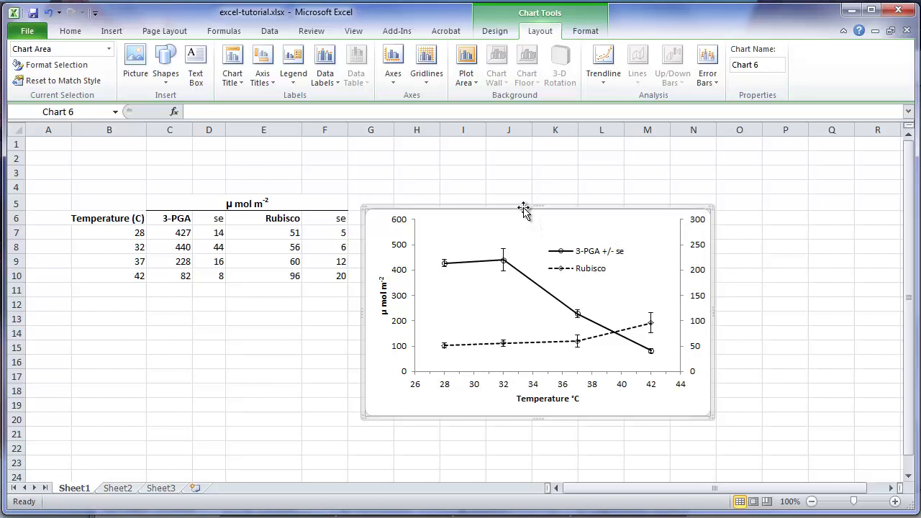
- Insert '3-PGA' before the units in the left axis title and copy the unit text
{"action": "left_click", "coordinate": [384, 298]}
{"action": "left_click_drag", "start_coordinate": [383, 297], "coordinate": [426, 335]}
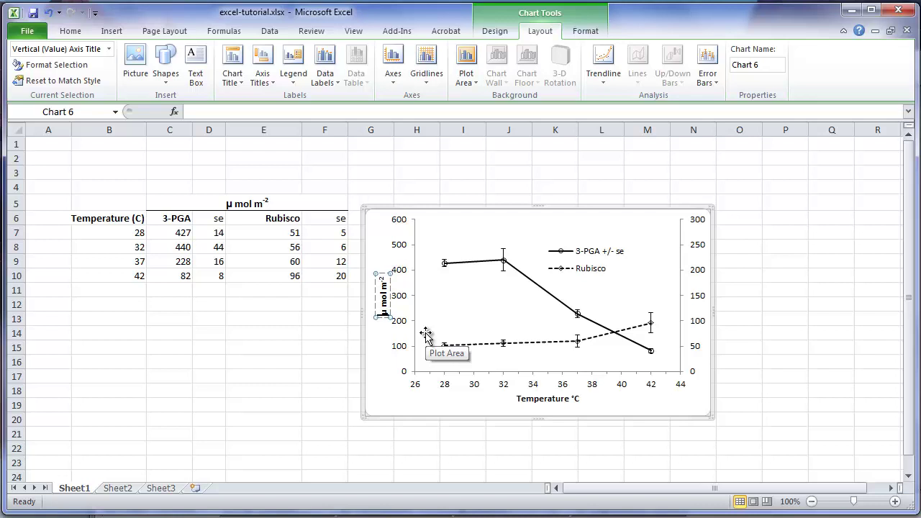
{"action": "type", "text": "3-PG"}
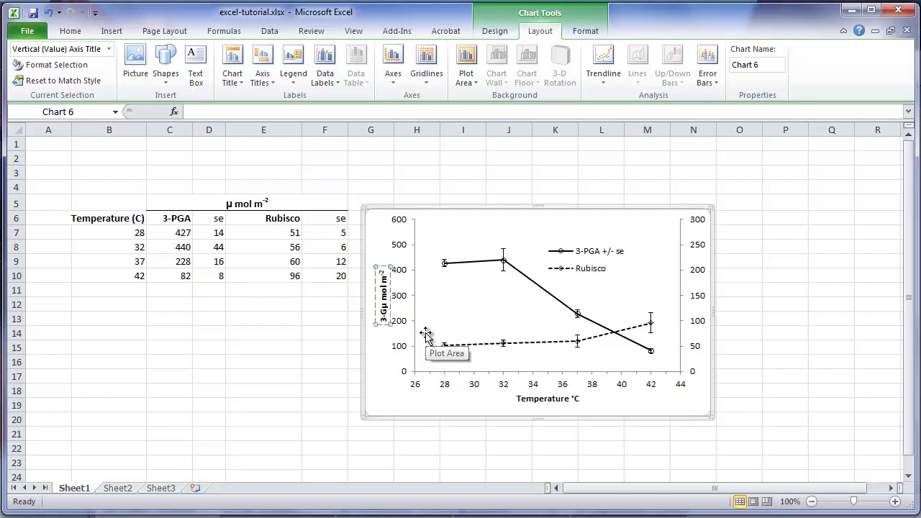
{"action": "type", "text": "A"}
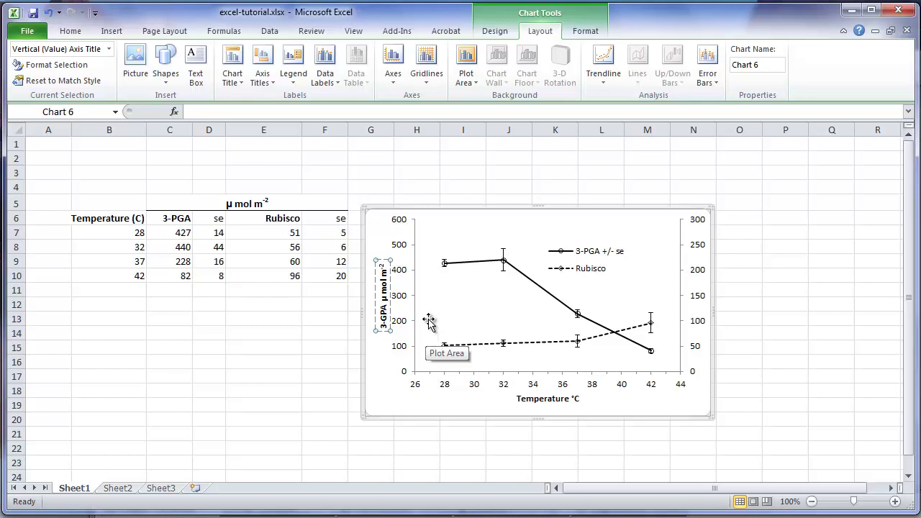
{"action": "key", "text": "shift+Right"}
{"action": "key", "text": "shift+Right"}
{"action": "key", "text": "shift+Right"}
{"action": "key", "text": "shift+Right"}
{"action": "key", "text": "shift+Right"}
{"action": "key", "text": "shift+Right"}
{"action": "key", "text": "shift+Right"}
{"action": "left_click", "coordinate": [69, 33]}
{"action": "left_click", "coordinate": [57, 64]}
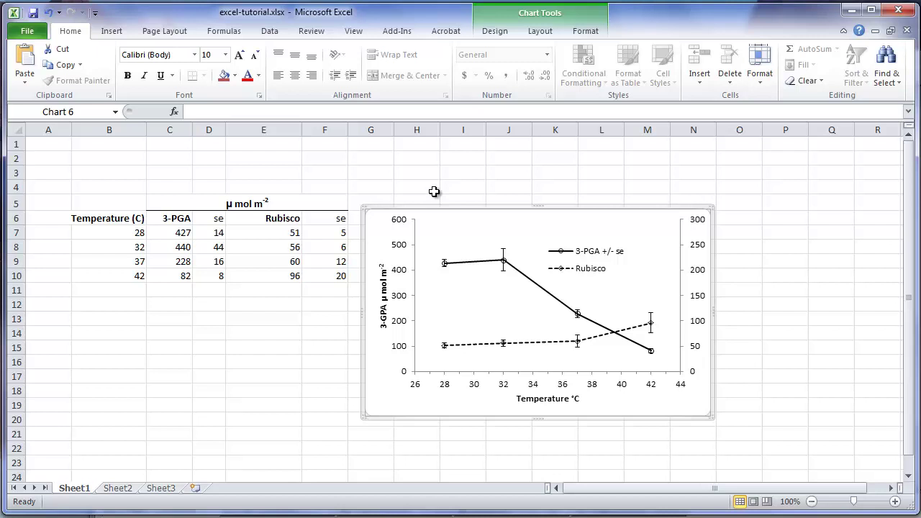
- Add a horizontal secondary vertical axis title reading 'Rubisco µ mol m-2'
{"action": "left_click", "coordinate": [541, 31]}
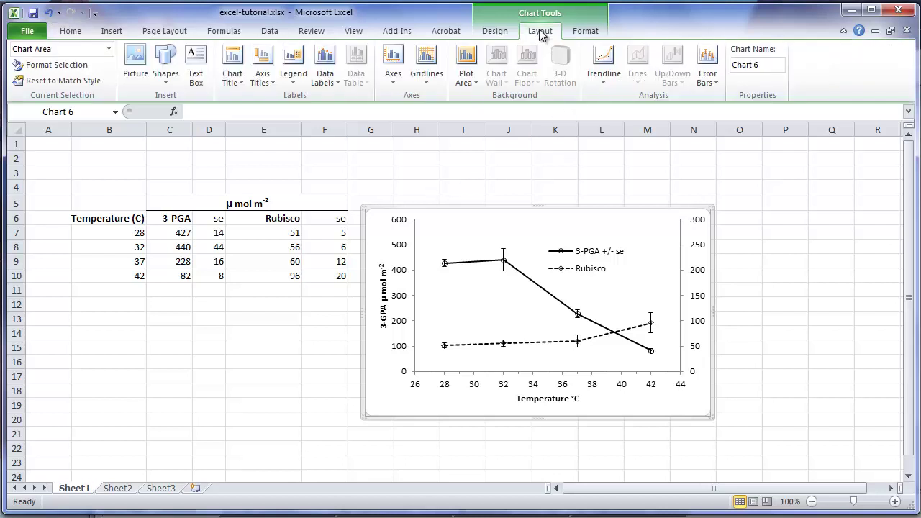
{"action": "left_click", "coordinate": [272, 86]}
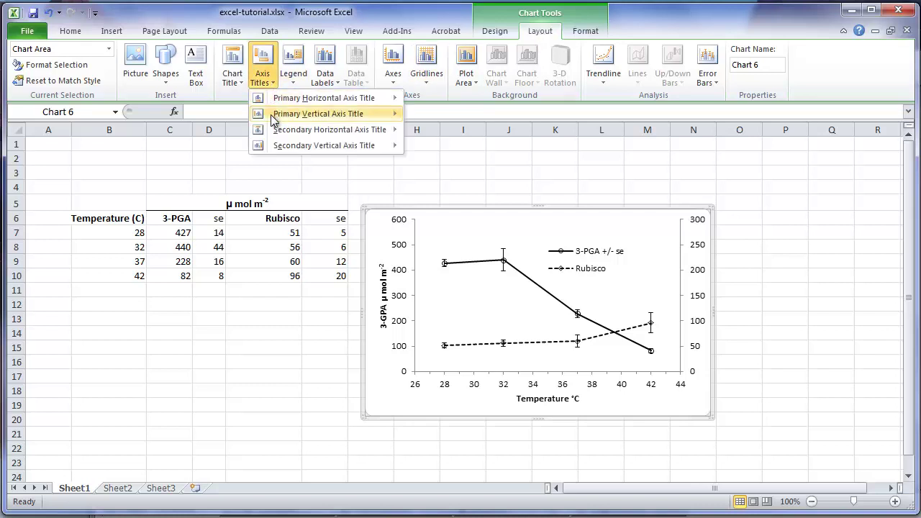
{"action": "mouse_move", "coordinate": [274, 147]}
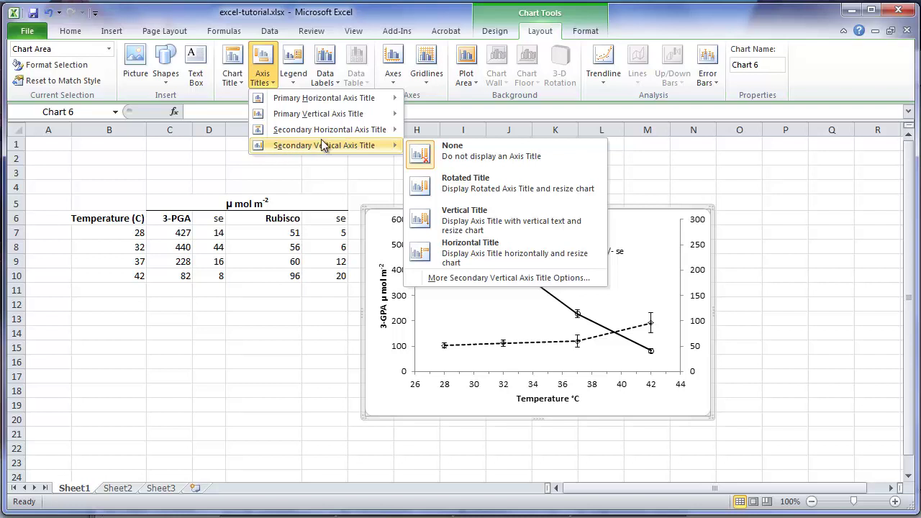
{"action": "left_click", "coordinate": [460, 260]}
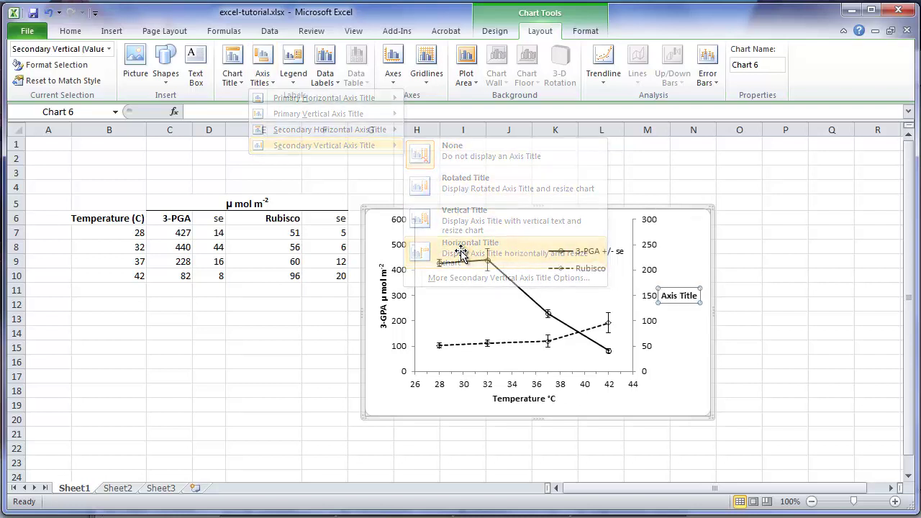
{"action": "left_click", "coordinate": [220, 112]}
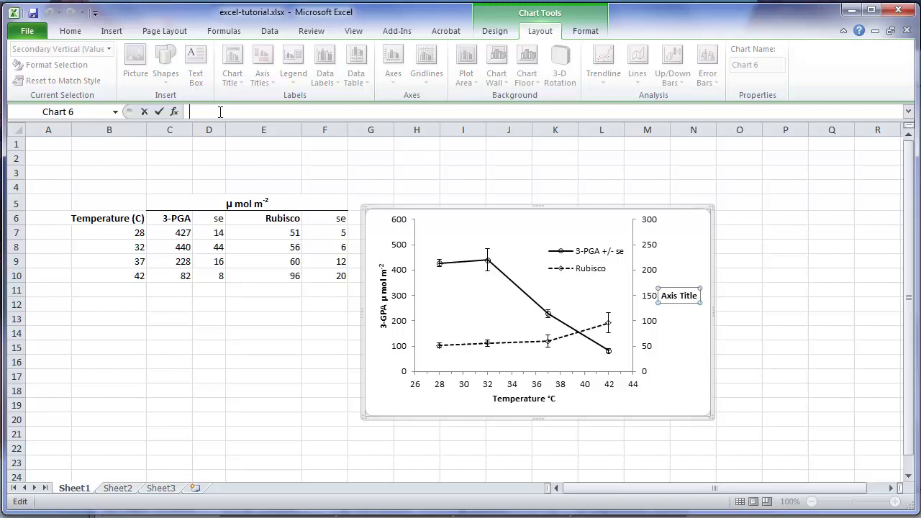
{"action": "type", "text": "µ mol m-2"}
{"action": "type", "text": "Rubisco"}
{"action": "key", "text": "Return"}
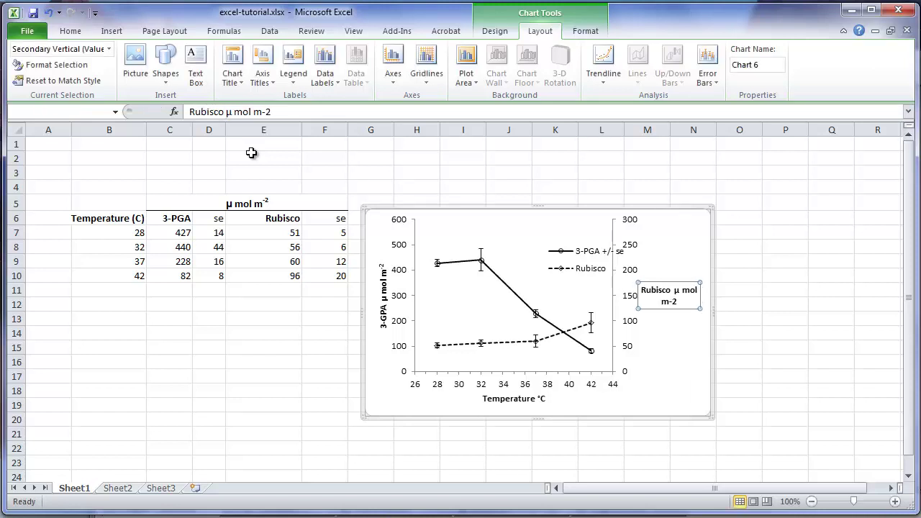
- Superscript the -2 in the Rubisco axis title via the Font dialog
{"action": "left_click", "coordinate": [670, 301]}
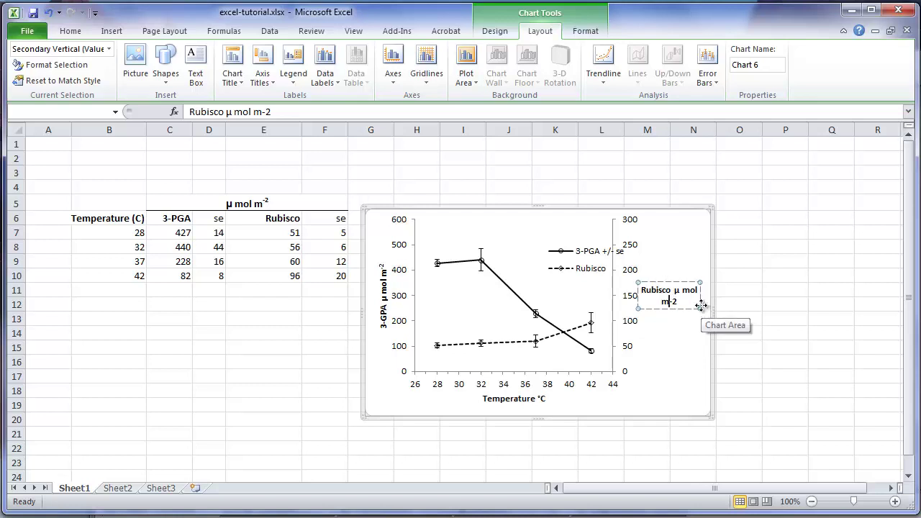
{"action": "key", "text": "shift+Right"}
{"action": "key", "text": "shift+Right"}
{"action": "left_click", "coordinate": [70, 30]}
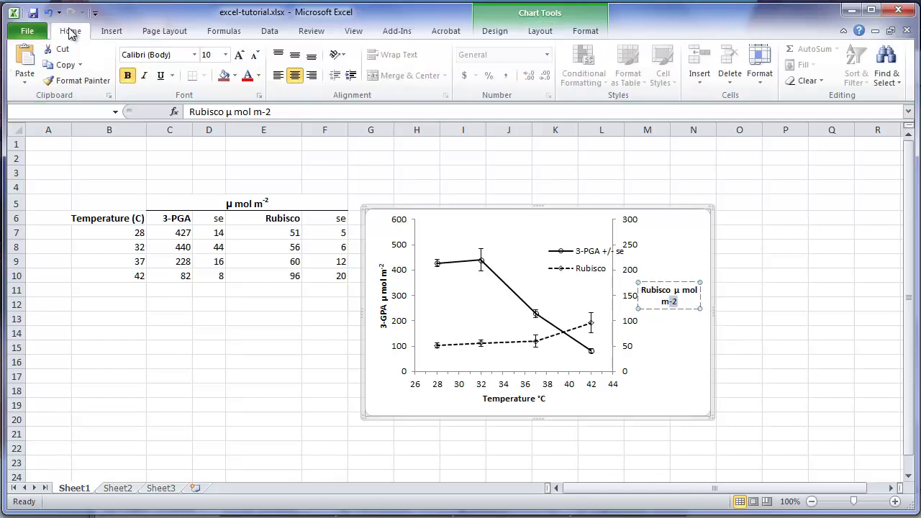
{"action": "left_click", "coordinate": [259, 95]}
{"action": "left_click", "coordinate": [316, 305]}
{"action": "left_click", "coordinate": [537, 361]}
- Change the secondary vertical axis title to a Rotated Title
{"action": "left_click", "coordinate": [539, 31]}
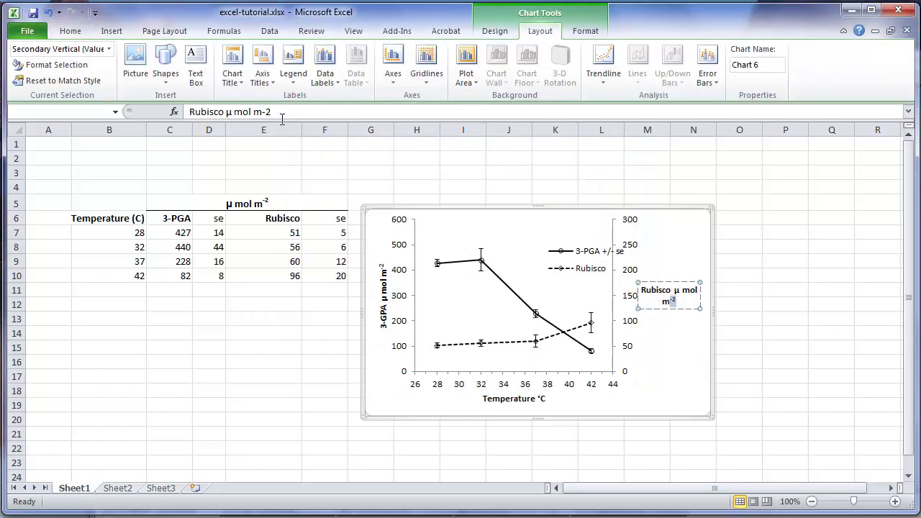
{"action": "left_click", "coordinate": [274, 85]}
{"action": "mouse_move", "coordinate": [304, 147]}
{"action": "left_click", "coordinate": [464, 185]}
{"action": "left_click", "coordinate": [494, 208]}
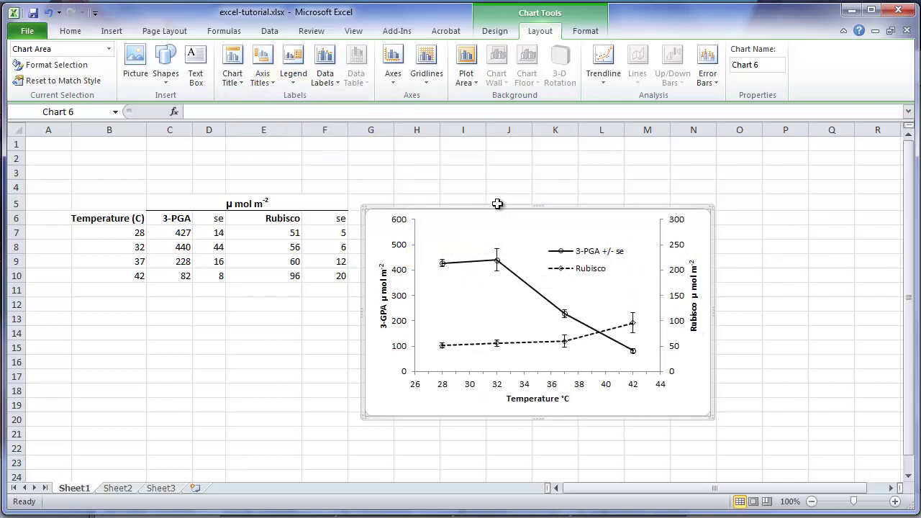
{"action": "key", "text": "alt+h"}
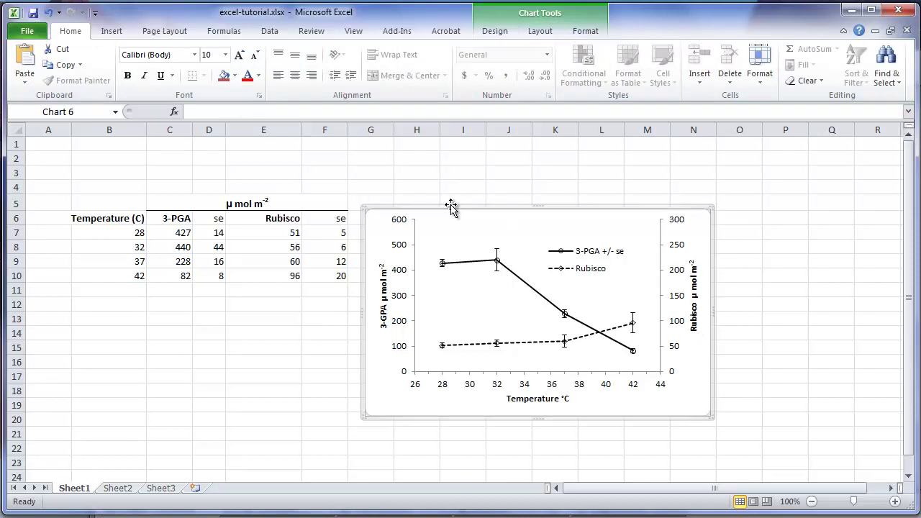
- Set the chart area border colour to No line in Format Chart Area
{"action": "left_click", "coordinate": [289, 360]}
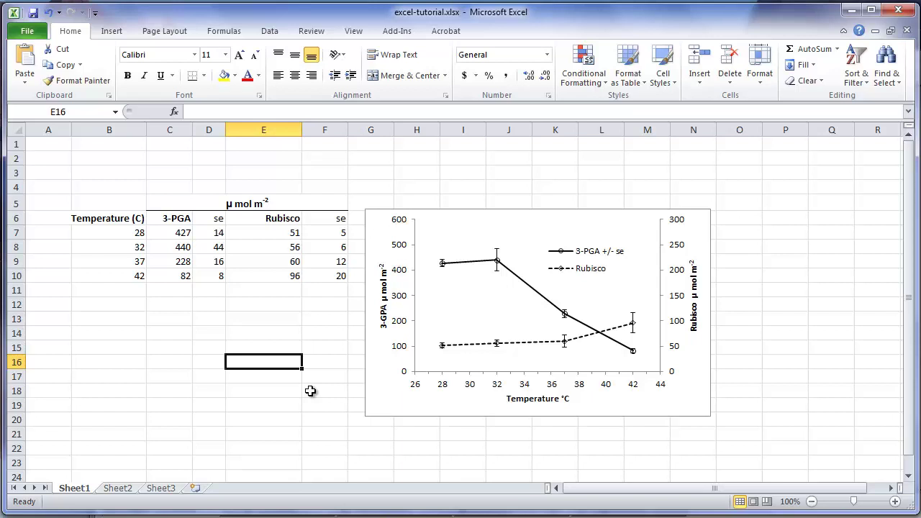
{"action": "left_click", "coordinate": [432, 211]}
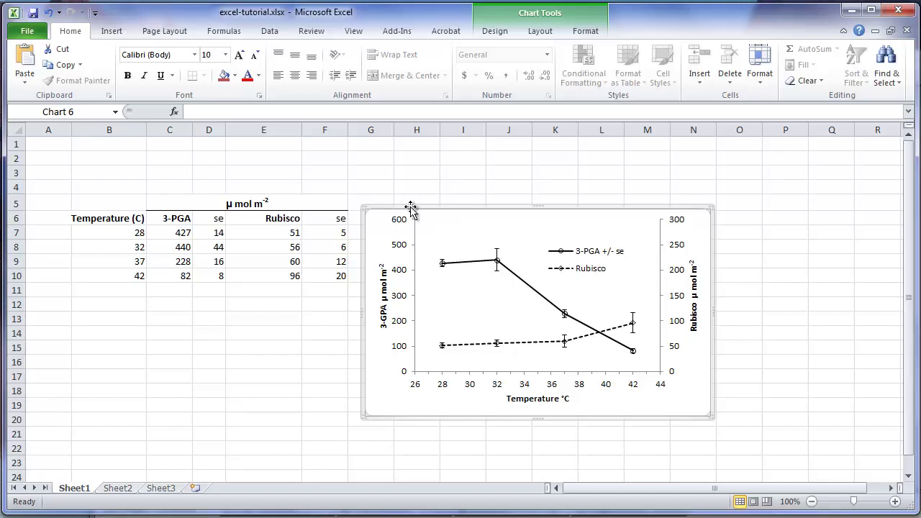
{"action": "right_click", "coordinate": [412, 209]}
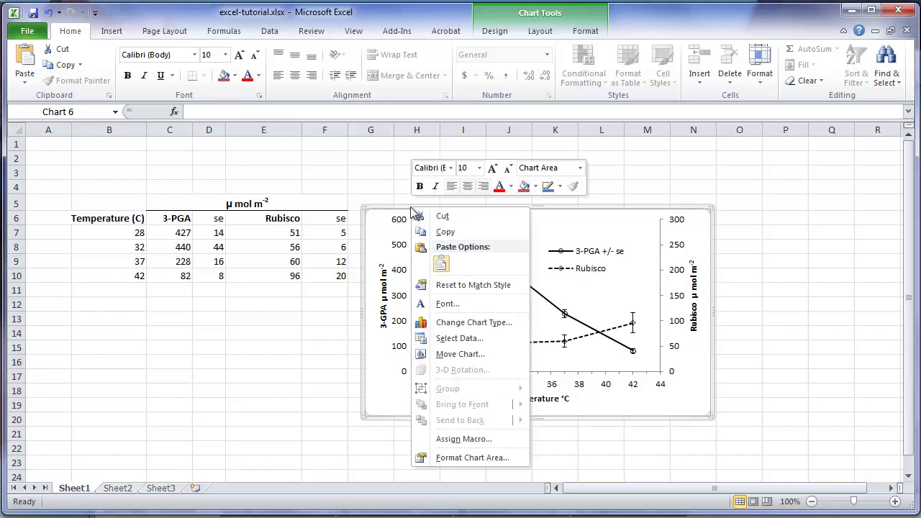
{"action": "left_click", "coordinate": [469, 461]}
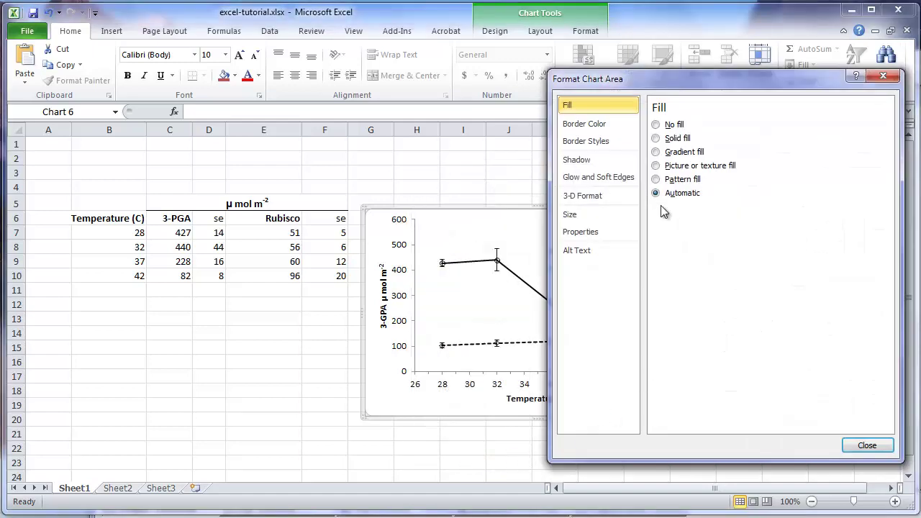
{"action": "left_click", "coordinate": [590, 125]}
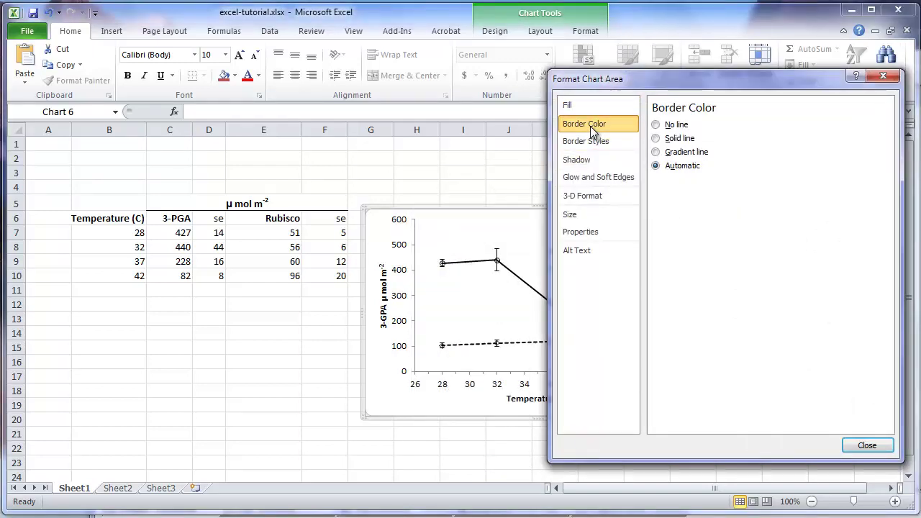
{"action": "left_click", "coordinate": [656, 126]}
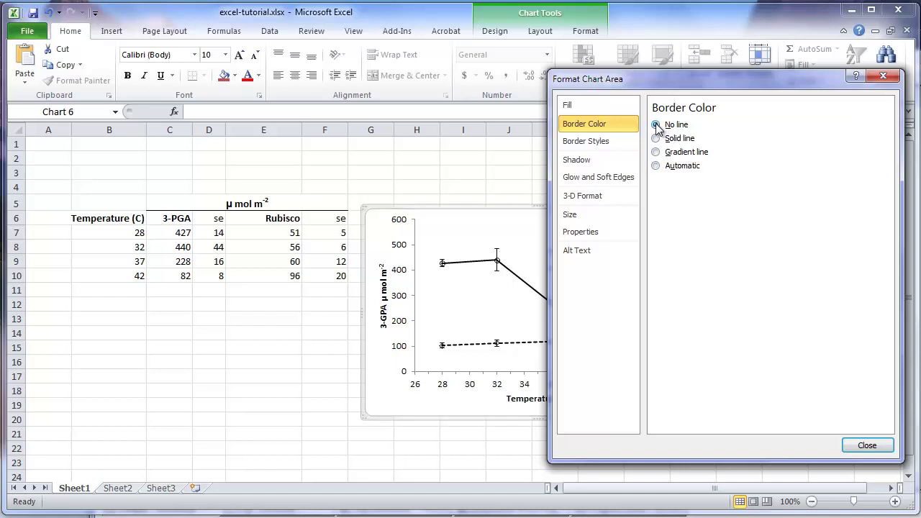
{"action": "left_click", "coordinate": [866, 447]}
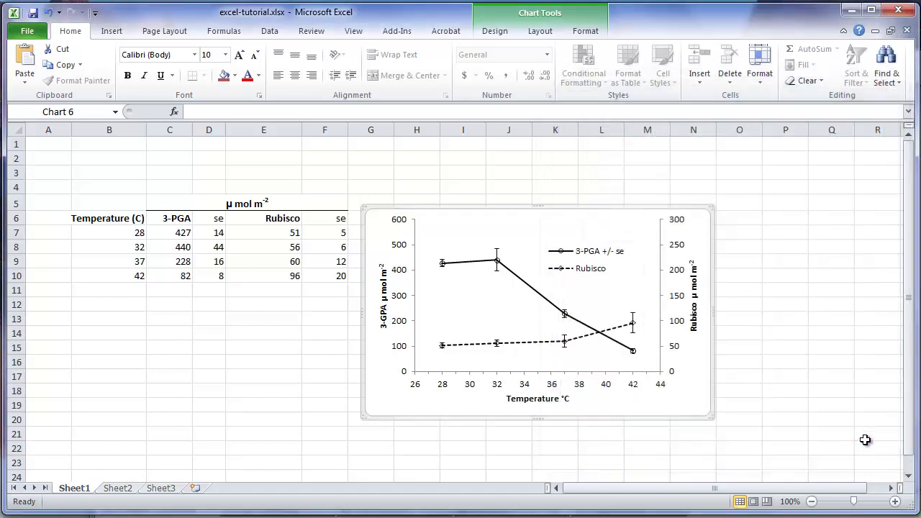
{"action": "left_click", "coordinate": [322, 309]}
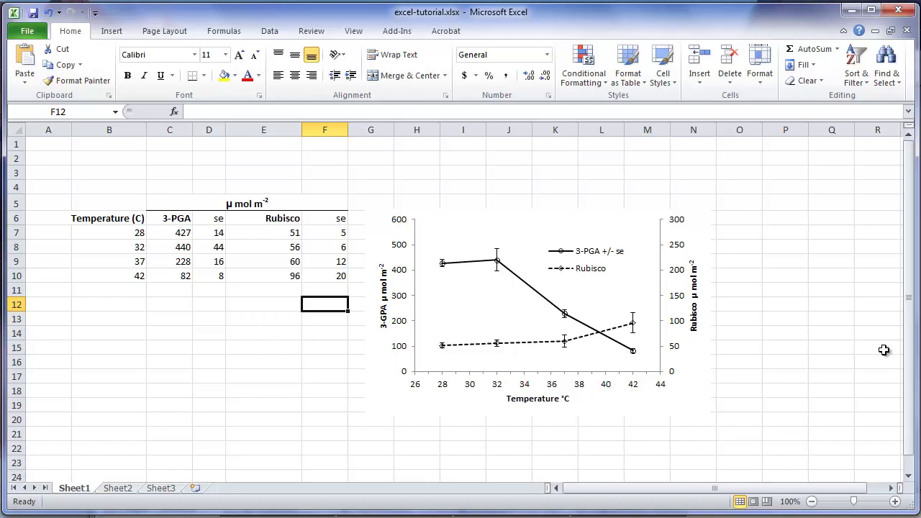
- Copy the dual-axis 3-PGA and Rubisco chart to the clipboard
{"action": "left_click", "coordinate": [488, 254]}
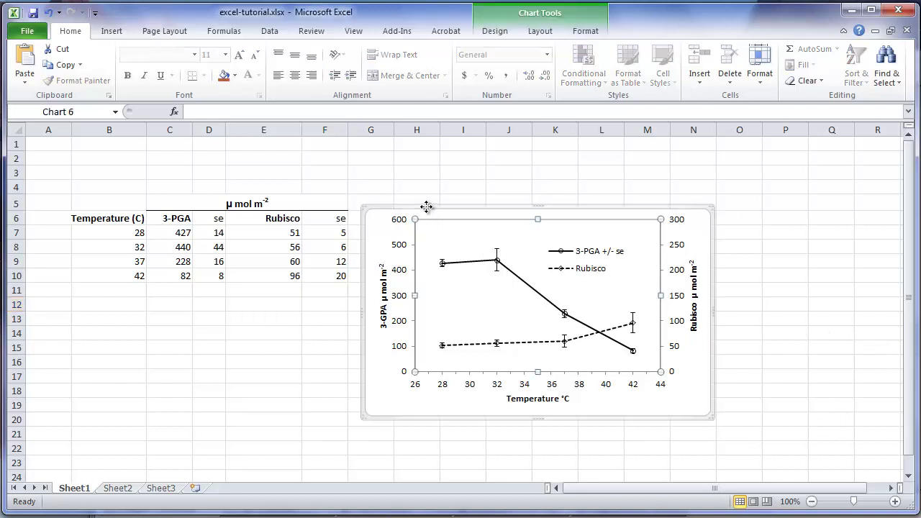
{"action": "right_click", "coordinate": [428, 212]}
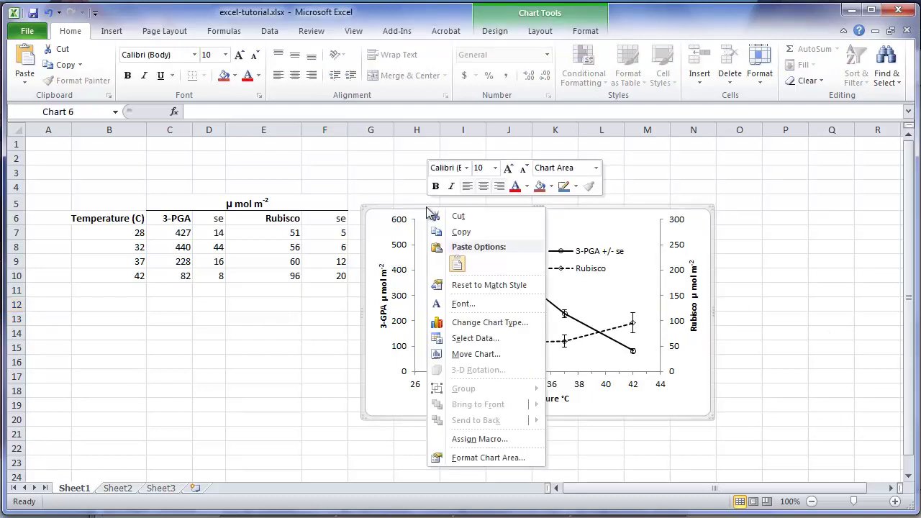
{"action": "left_click", "coordinate": [459, 232]}
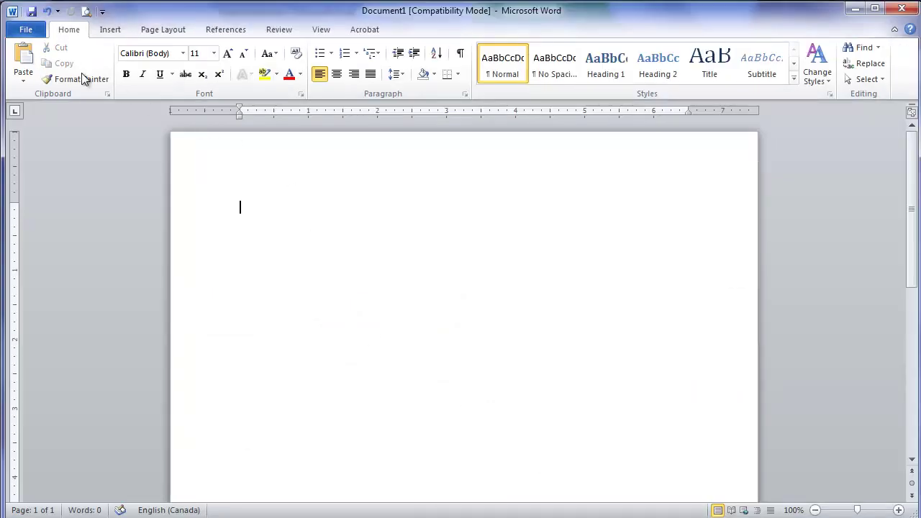
- Paste the chart into Document1 and check its Wrap Text options without changing them
{"action": "left_click", "coordinate": [24, 58]}
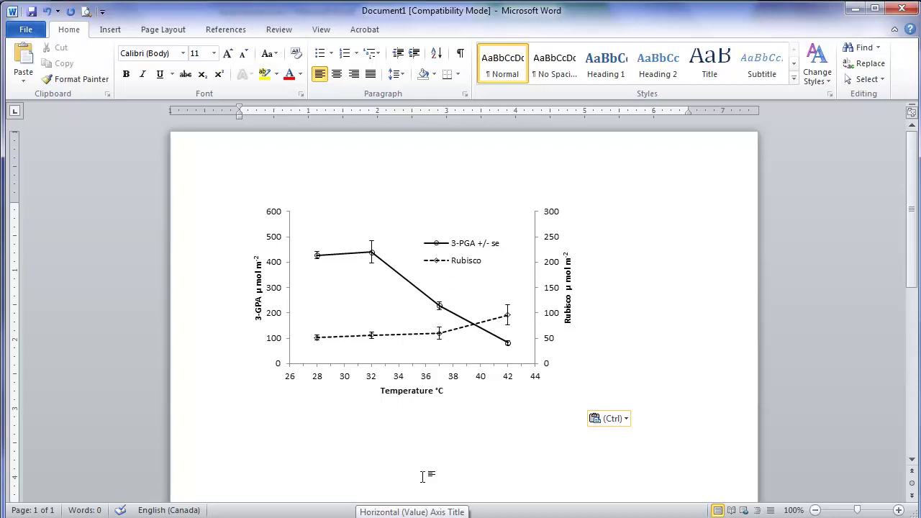
{"action": "left_click", "coordinate": [385, 381]}
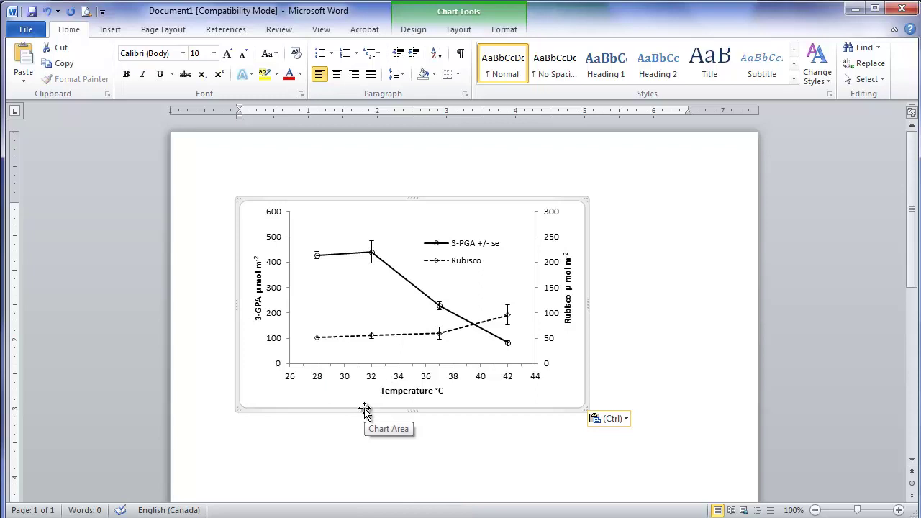
{"action": "right_click", "coordinate": [368, 403]}
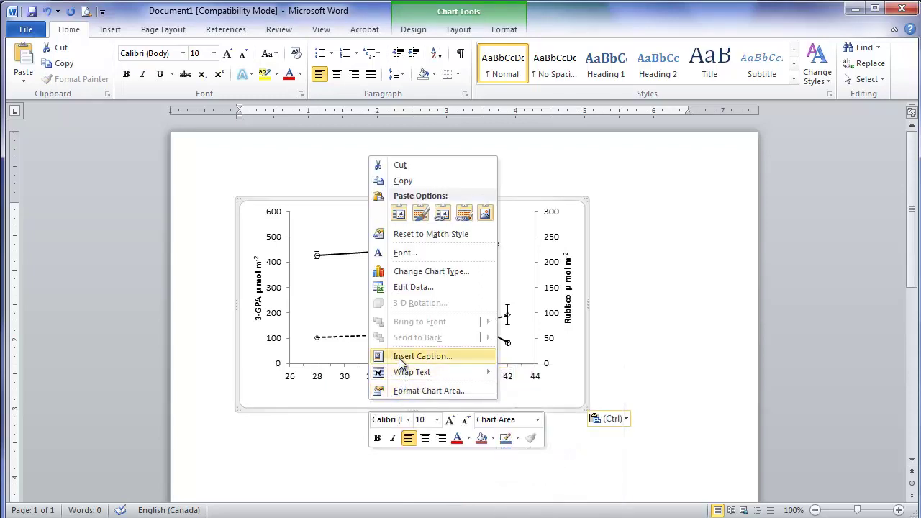
{"action": "mouse_move", "coordinate": [398, 377]}
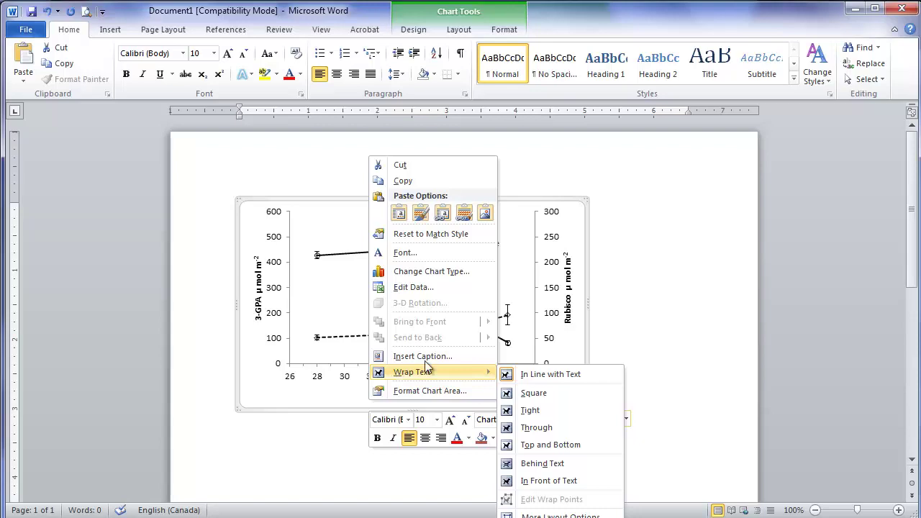
{"action": "key", "text": "Escape"}
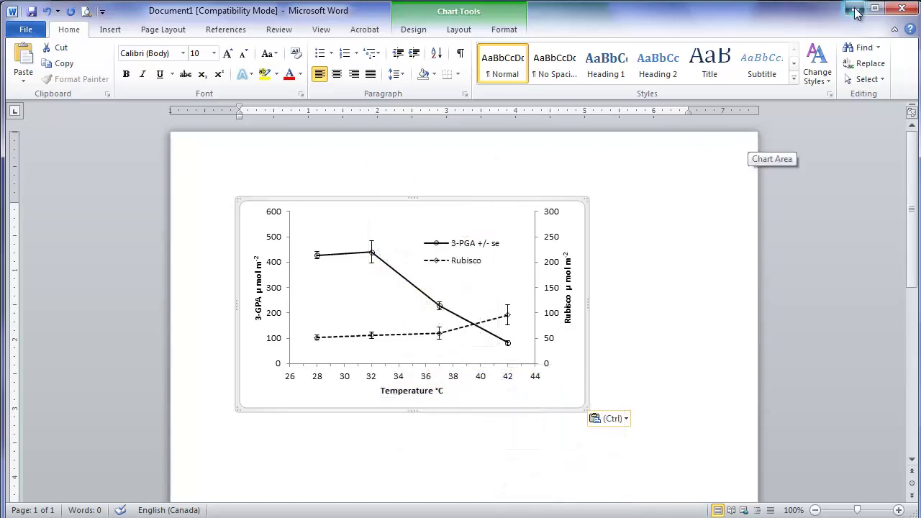